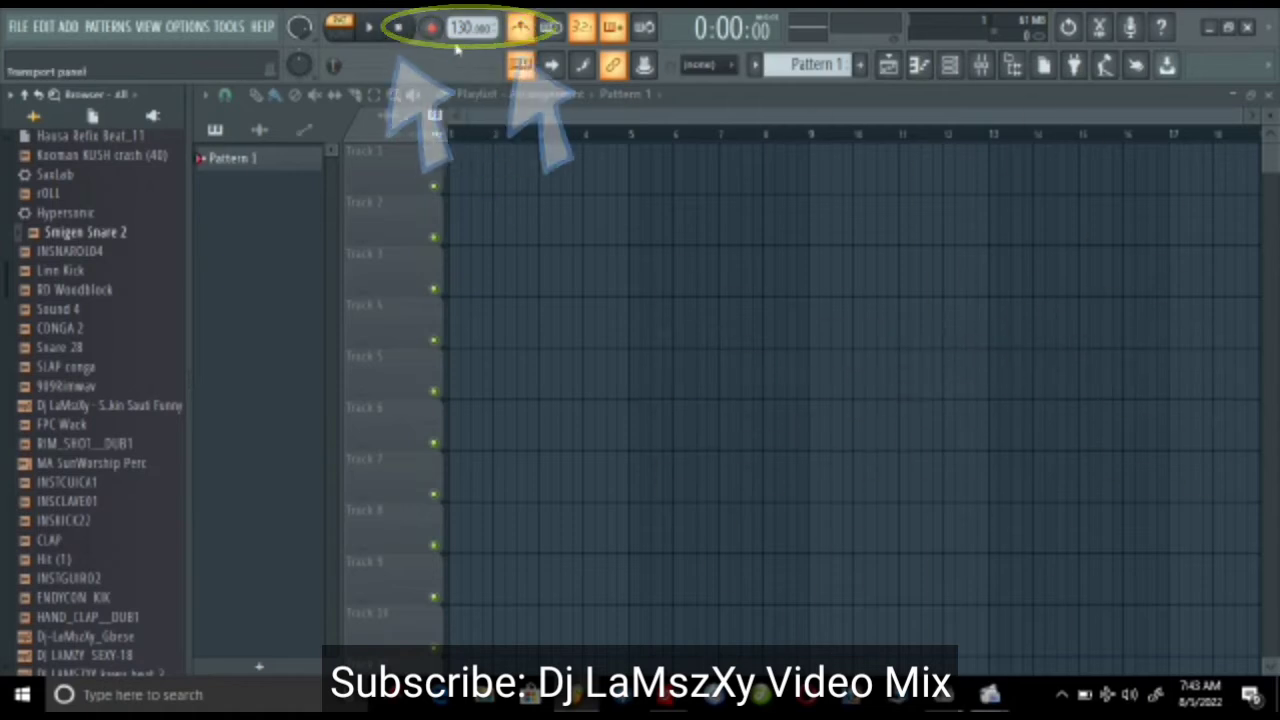
Step: Start playback with the metronome and lower the project tempo to 110 BPM
{"action": "key", "text": "space"}
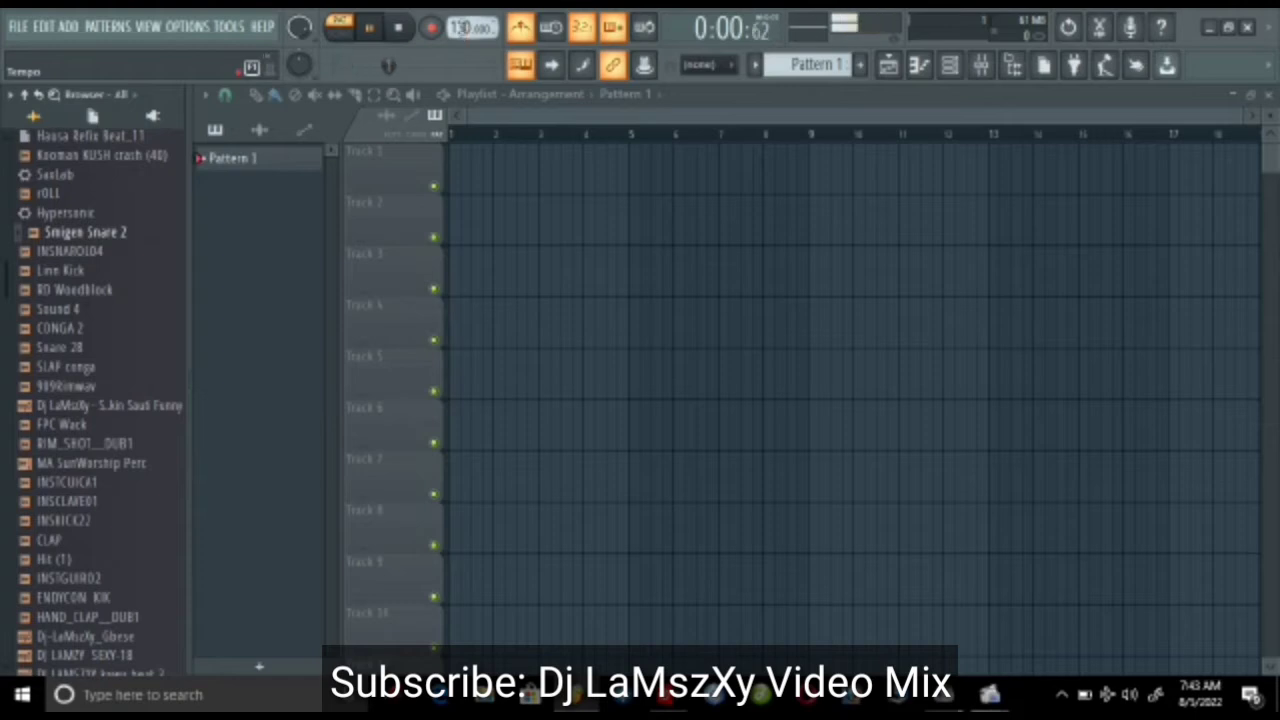
{"action": "scroll", "coordinate": [472, 27], "scroll_direction": "down", "scroll_amount": 6}
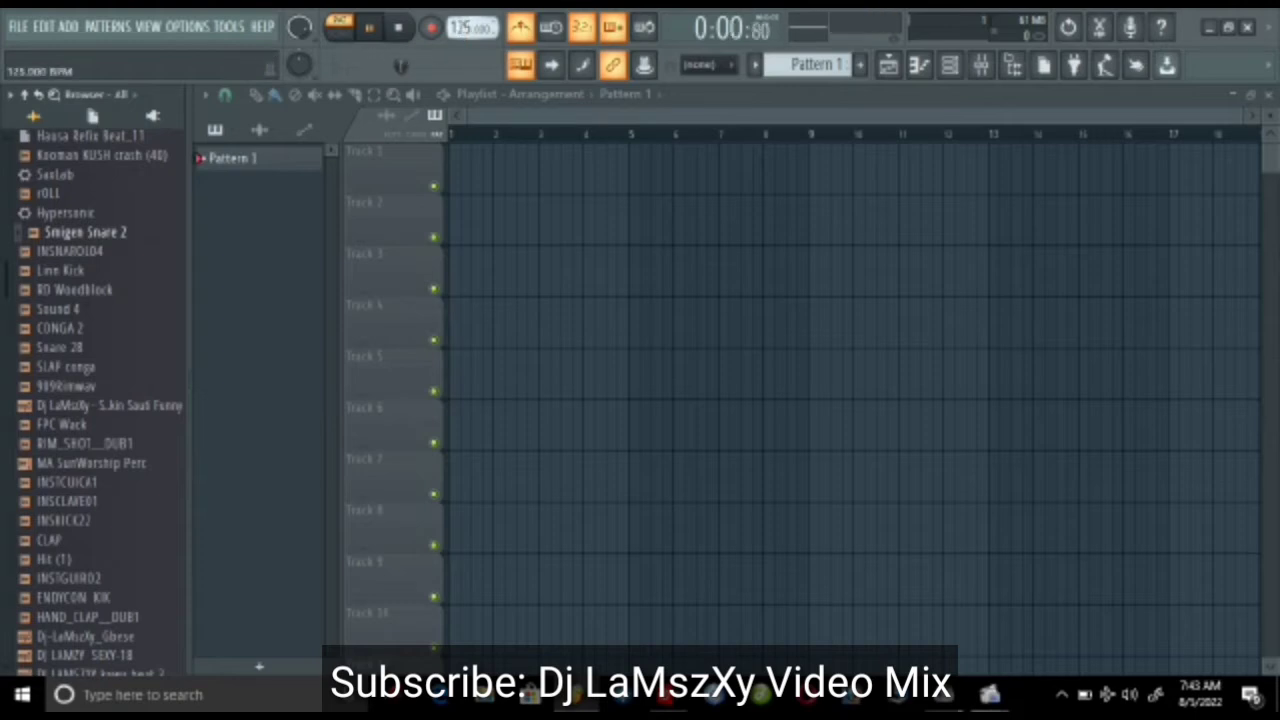
{"action": "scroll", "coordinate": [472, 27], "scroll_direction": "down", "scroll_amount": 1}
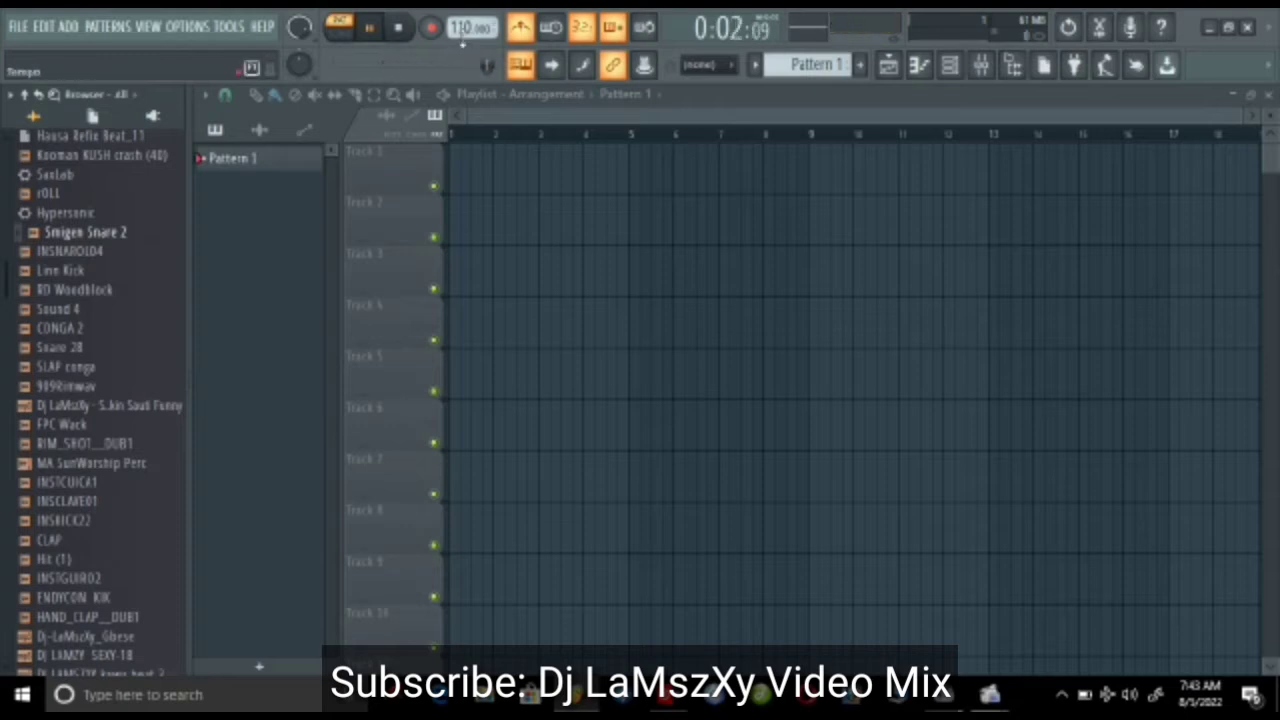
Step: Switch to VirtualDJ, check the BPM of the songs in New folder, and return to FL Studio
{"action": "left_click", "coordinate": [1211, 30]}
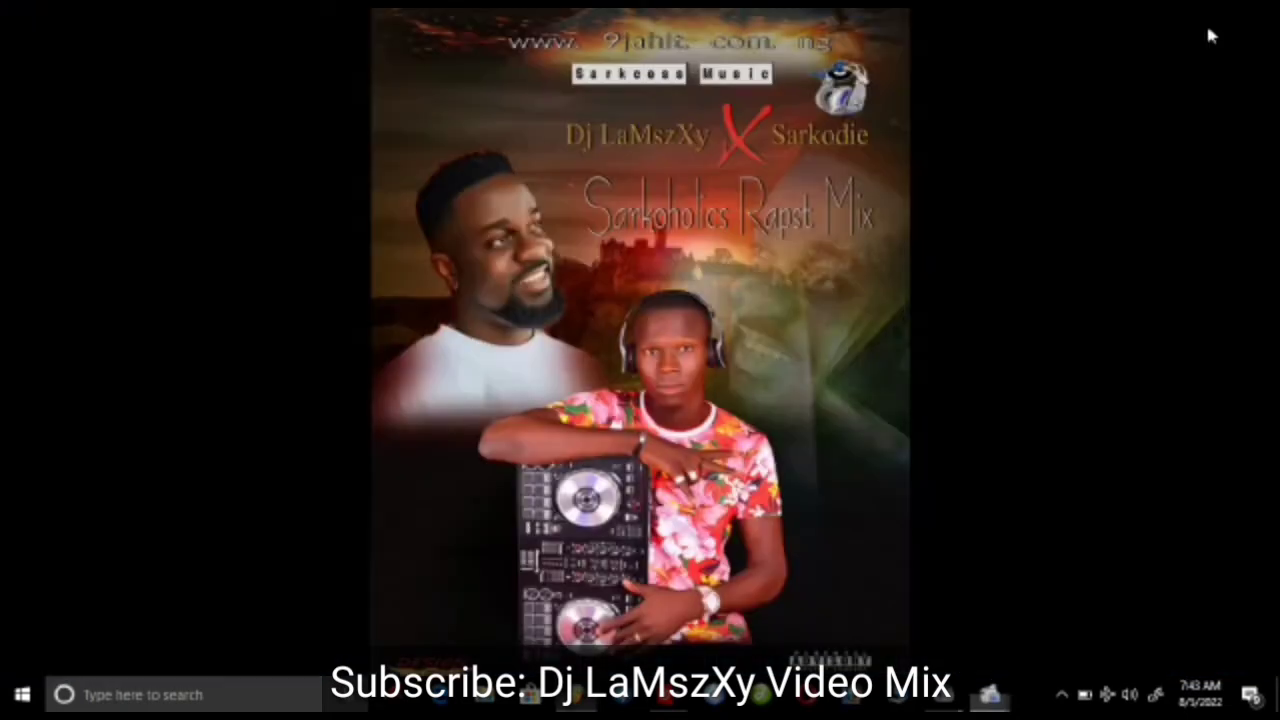
{"action": "left_click", "coordinate": [990, 693]}
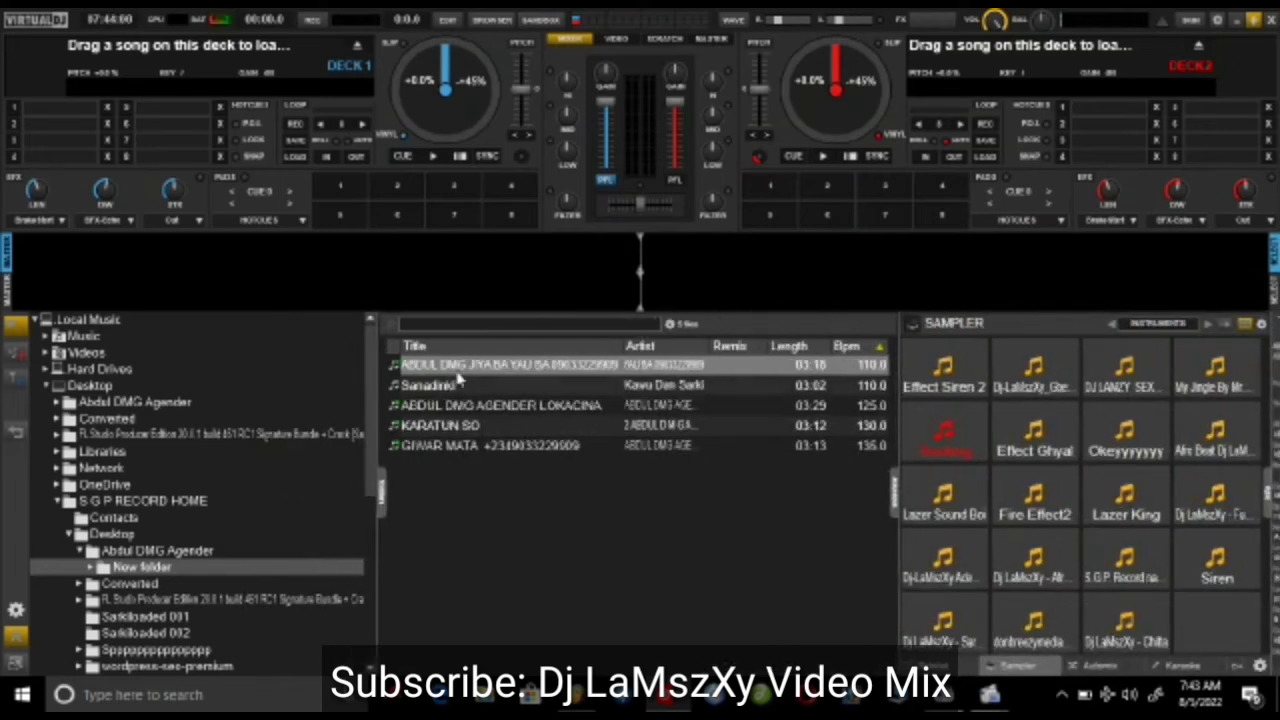
{"action": "left_click_drag", "start_coordinate": [490, 393], "coordinate": [266, 119]}
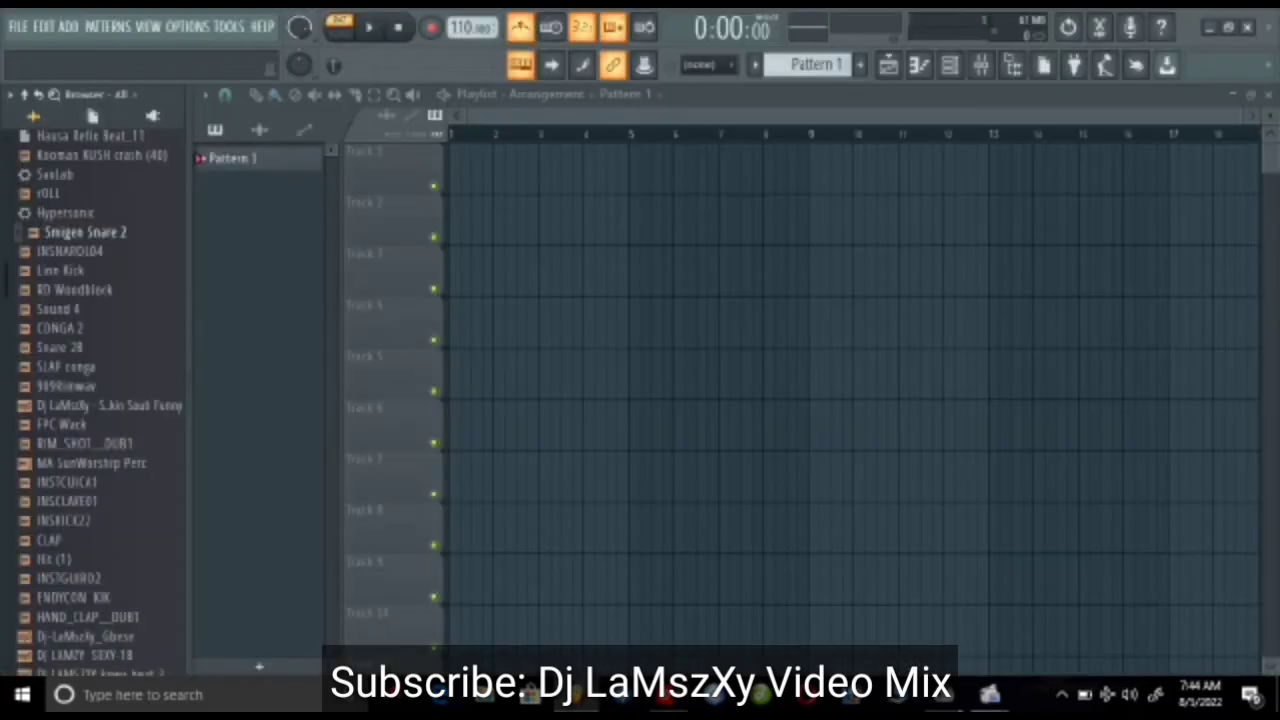
{"action": "scroll", "coordinate": [462, 28], "scroll_direction": "down", "scroll_amount": 10}
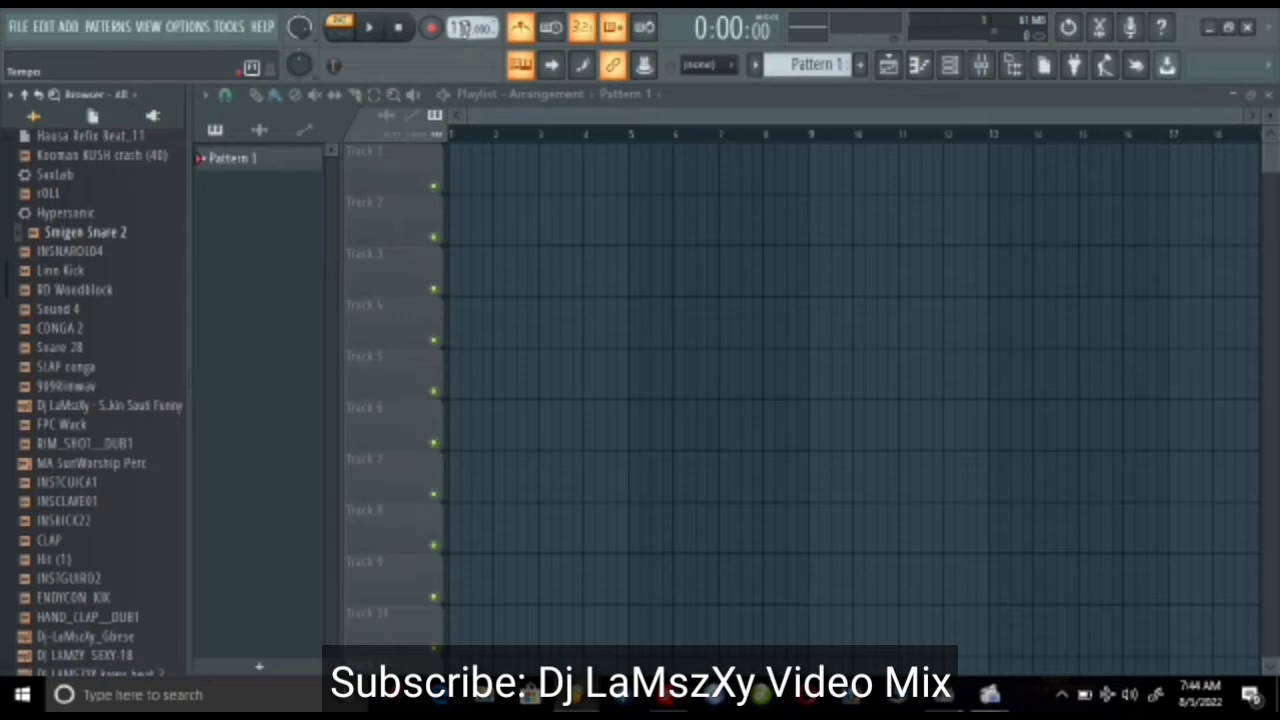
{"action": "scroll", "coordinate": [463, 28], "scroll_direction": "down", "scroll_amount": 3}
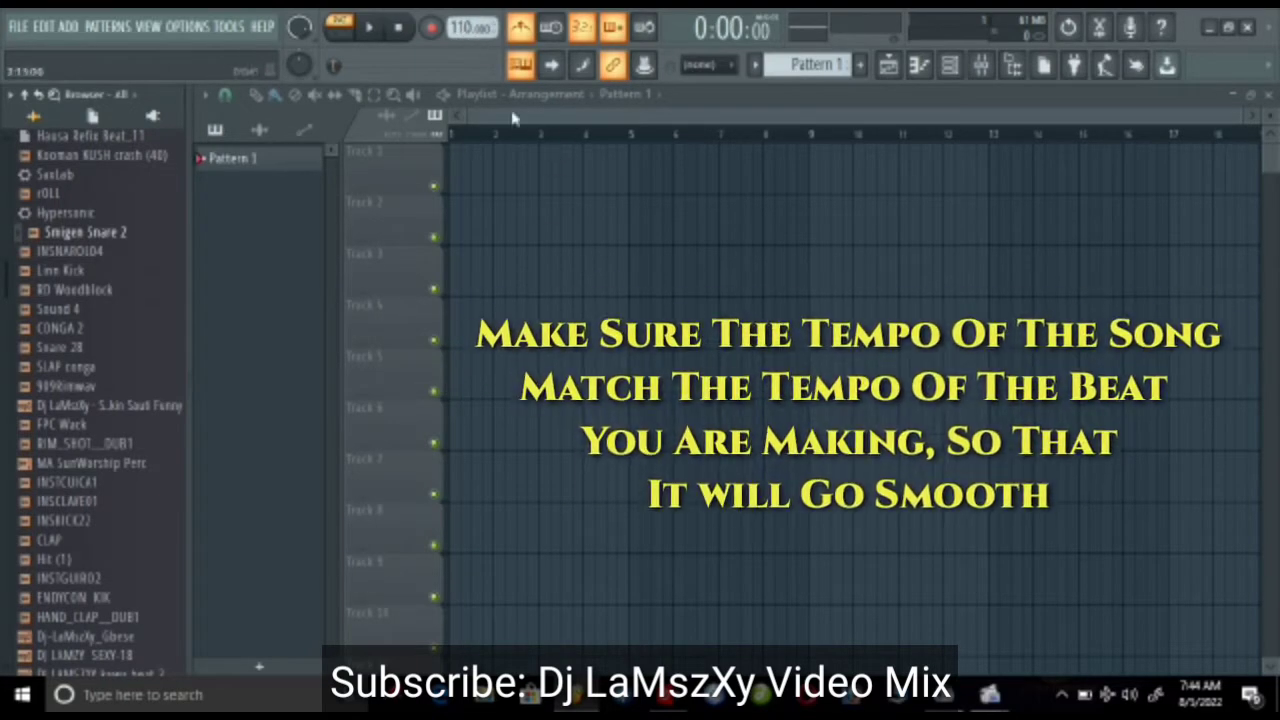
{"action": "scroll", "coordinate": [461, 30], "scroll_direction": "down", "scroll_amount": 2}
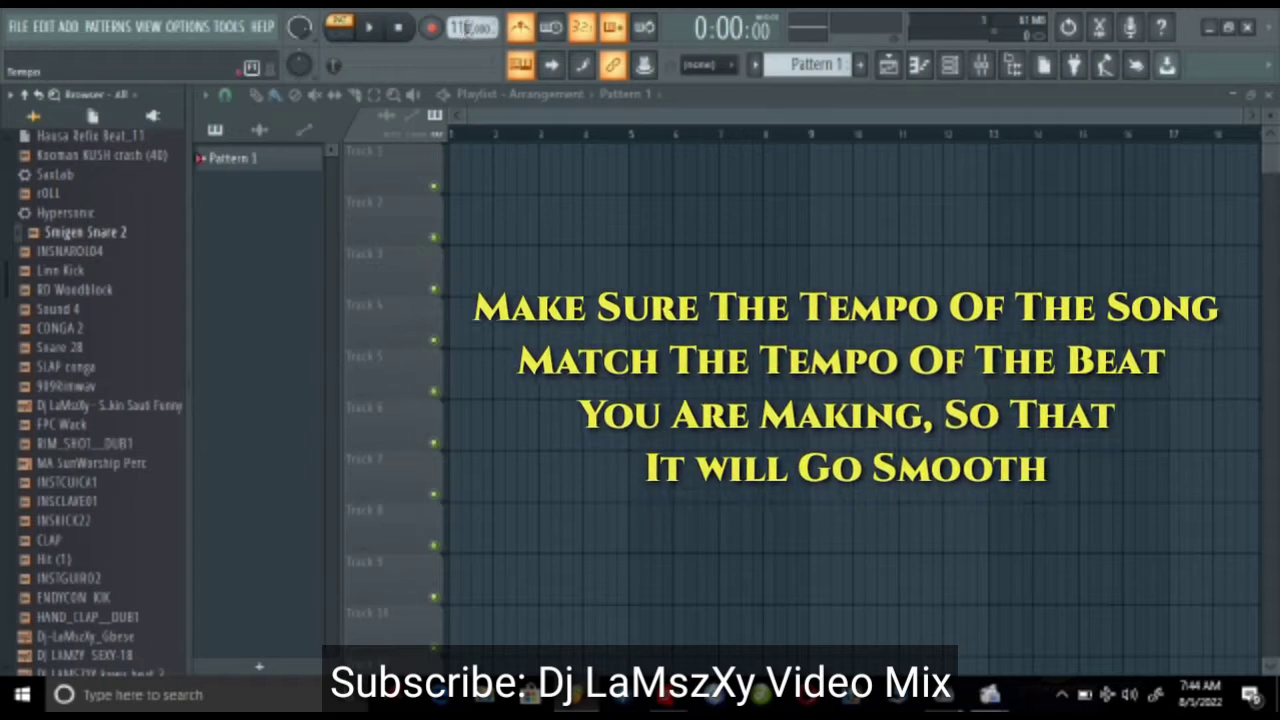
Step: Show the channel rack and replace the Kick sample with Smigen Snare 2 and the Clap sample with Linn Kick
{"action": "key", "text": "space"}
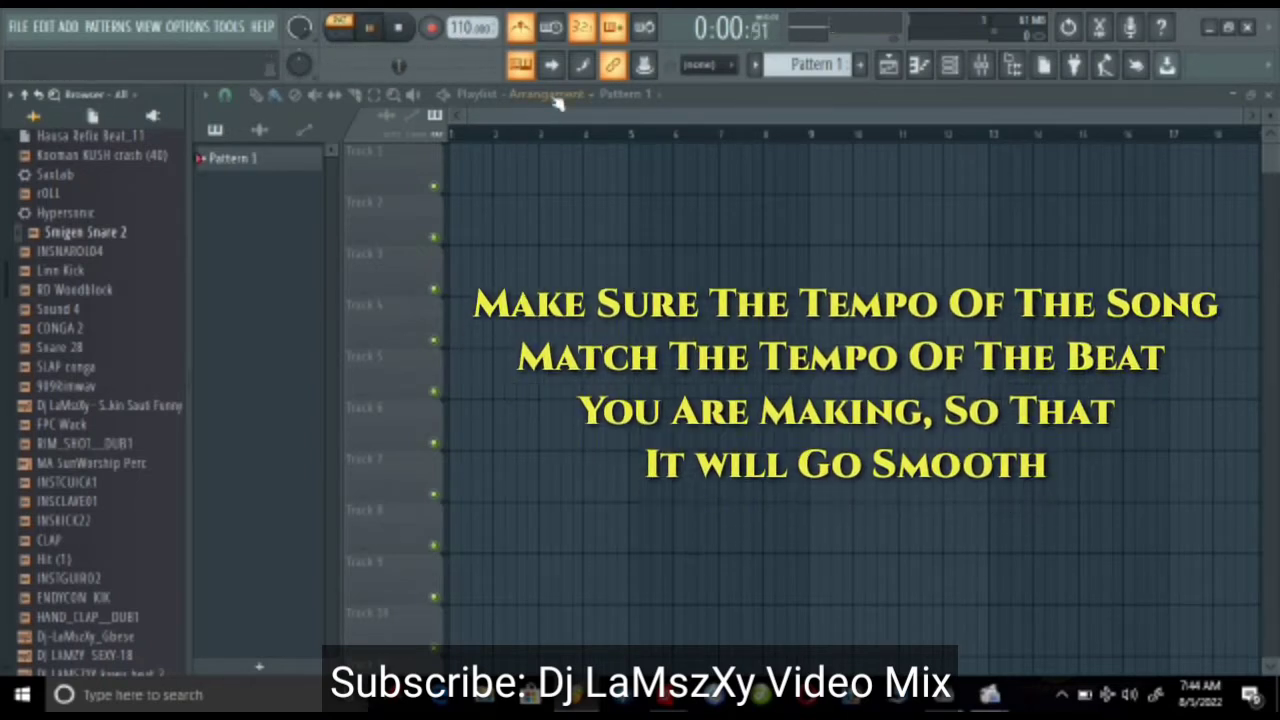
{"action": "left_click", "coordinate": [952, 65]}
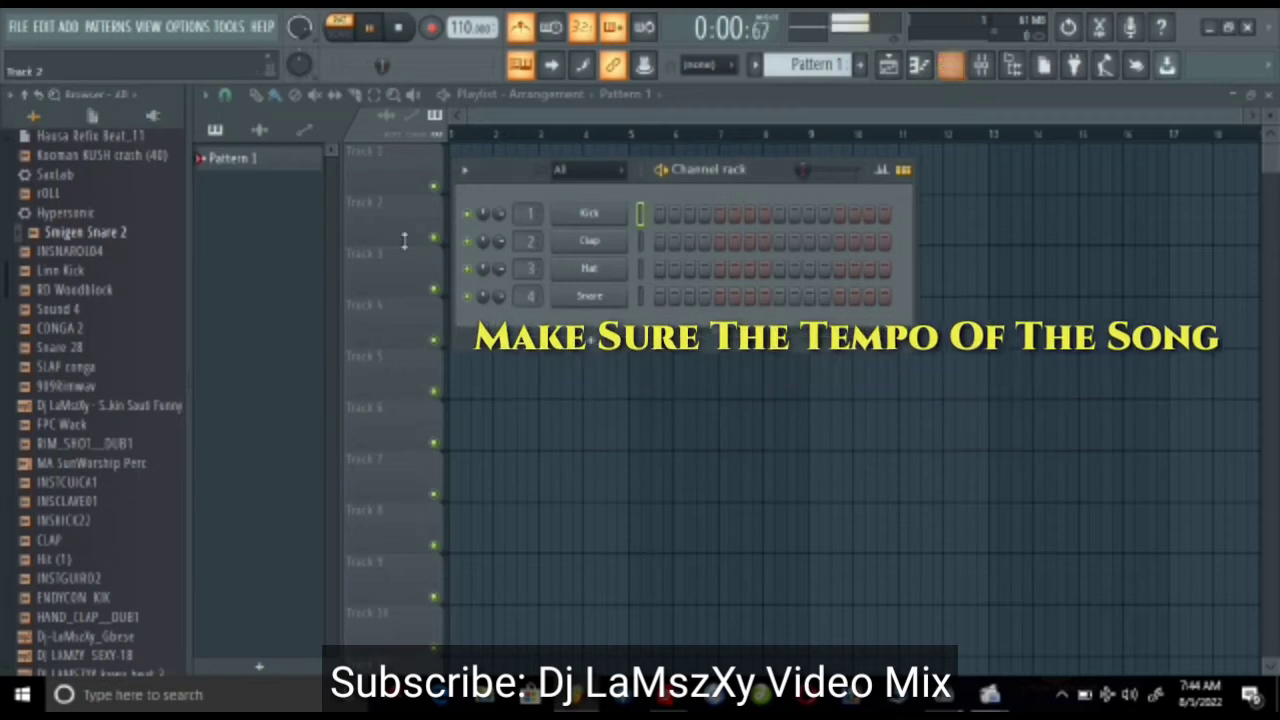
{"action": "left_click", "coordinate": [73, 233]}
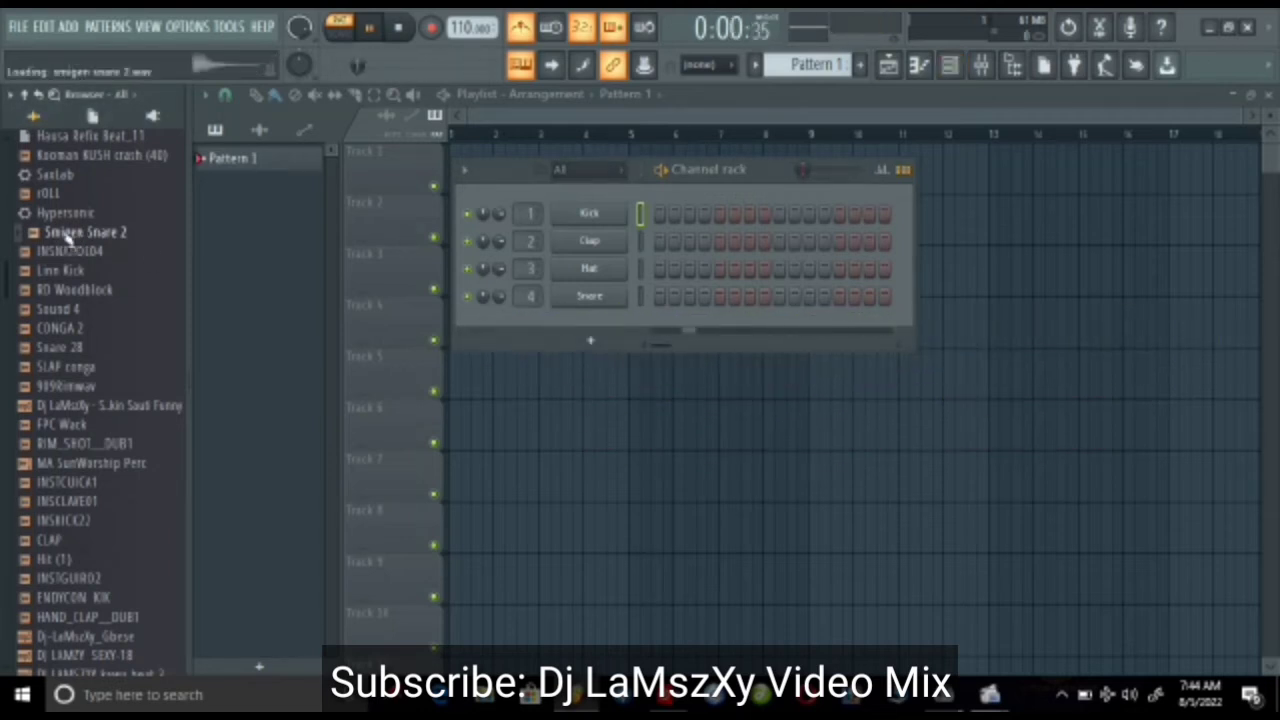
{"action": "left_click_drag", "start_coordinate": [62, 236], "coordinate": [589, 213]}
{"action": "left_click", "coordinate": [73, 274]}
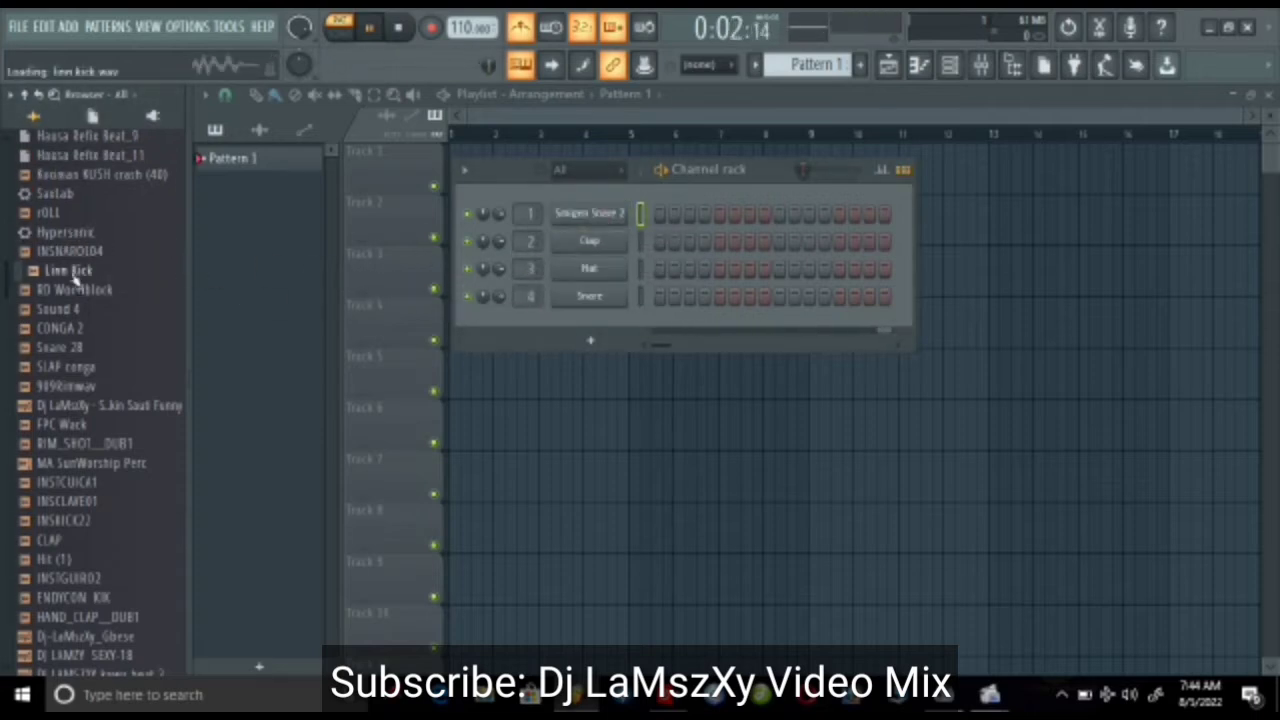
{"action": "left_click_drag", "start_coordinate": [75, 280], "coordinate": [592, 248]}
Step: Audition drum samples, replacing the Hat sample with Snare 28 and the Snare sample with Sound 4
{"action": "left_click", "coordinate": [62, 309]}
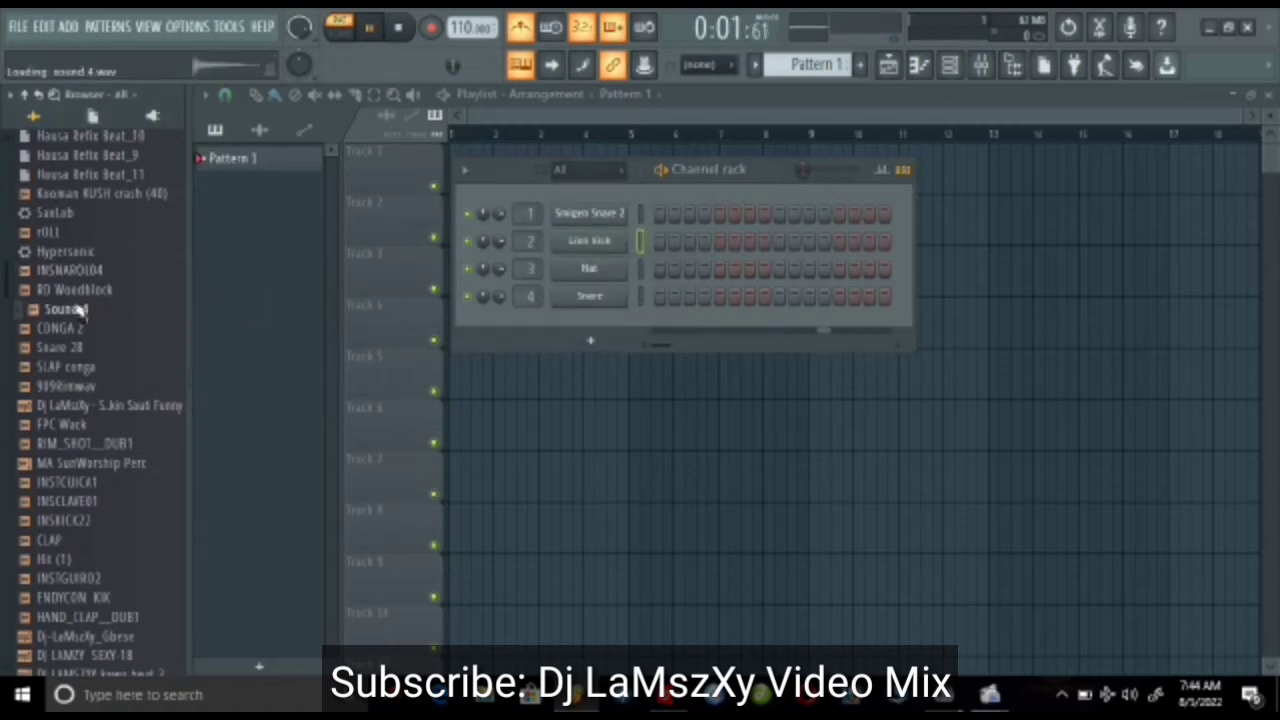
{"action": "left_click", "coordinate": [72, 331]}
{"action": "left_click", "coordinate": [74, 347]}
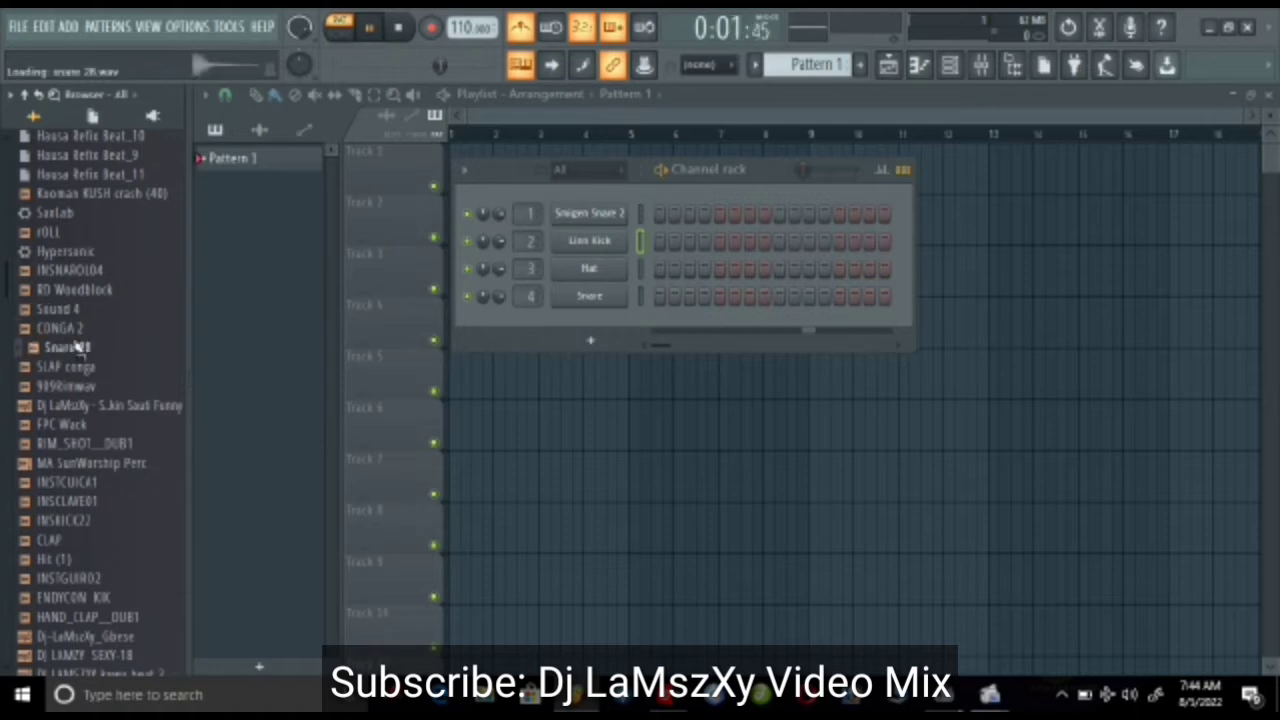
{"action": "left_click_drag", "start_coordinate": [74, 347], "coordinate": [589, 268]}
{"action": "left_click", "coordinate": [60, 330]}
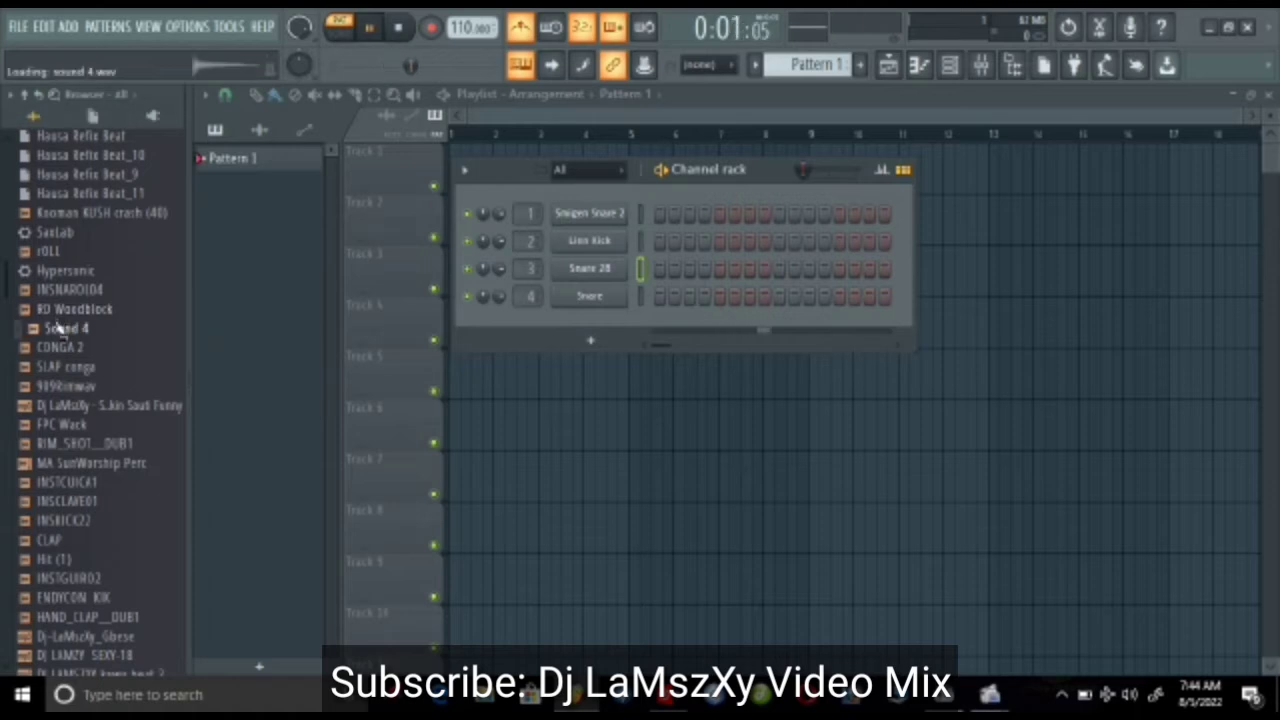
{"action": "left_click_drag", "start_coordinate": [60, 330], "coordinate": [590, 300]}
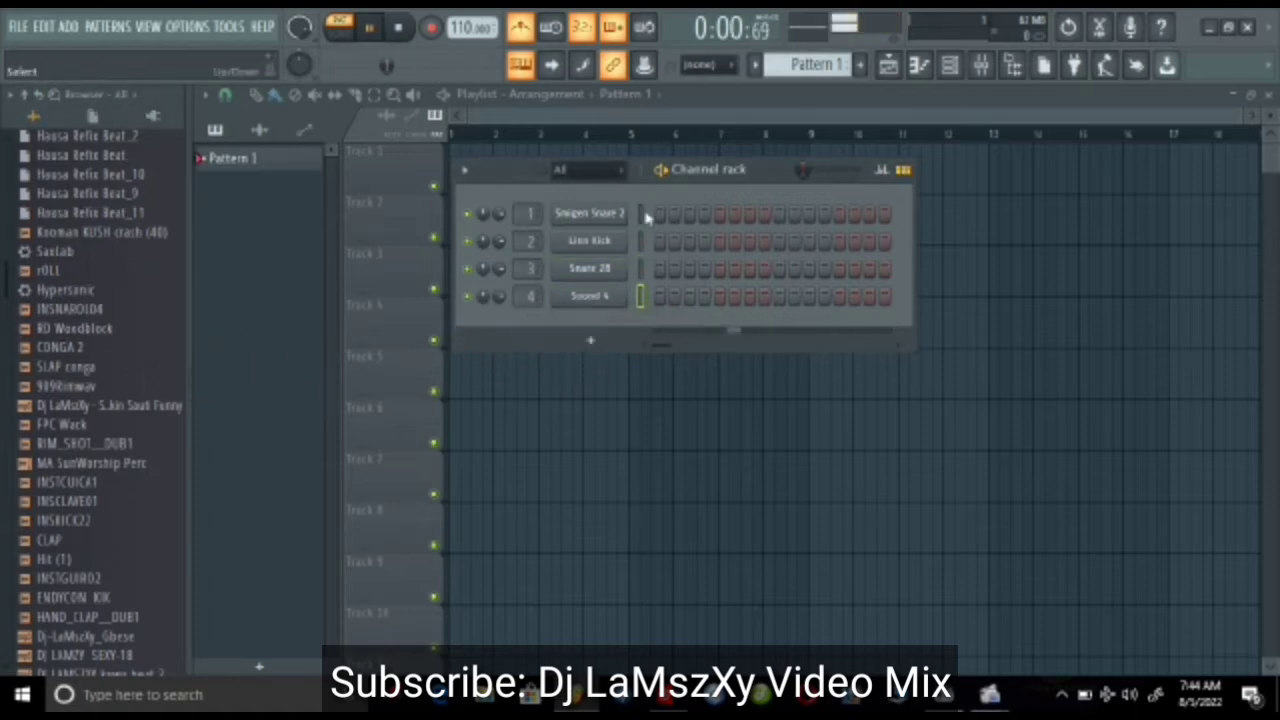
Step: Select the Smigen Snare 2 channel, rehearse its rhythm against the metronome, and record it as a two-bar pattern
{"action": "key", "text": "space"}
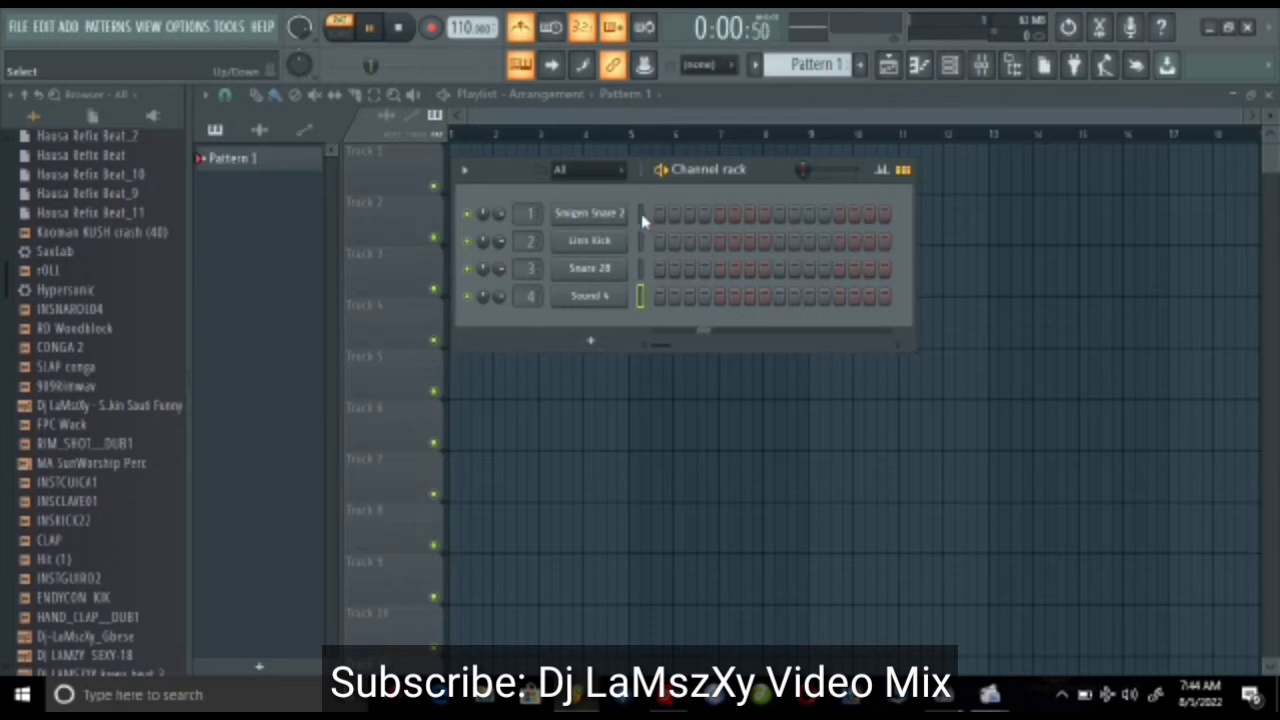
{"action": "left_click", "coordinate": [641, 214]}
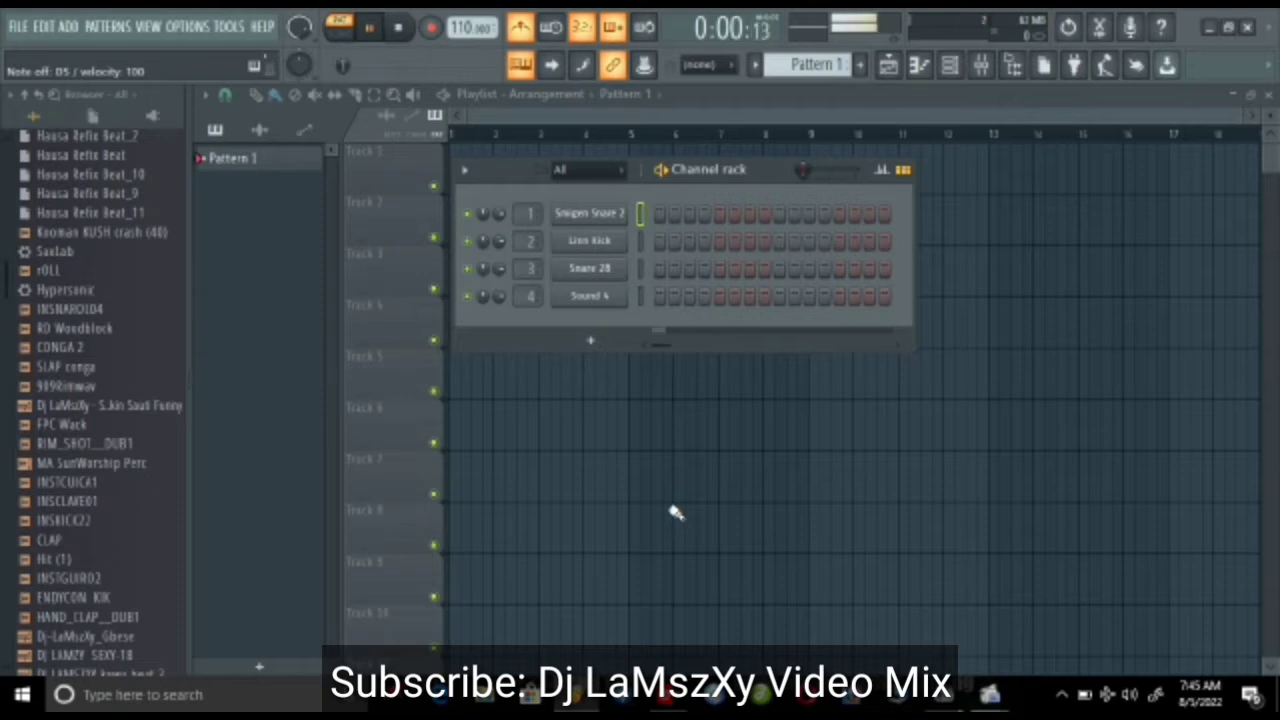
{"action": "key", "text": "x"}
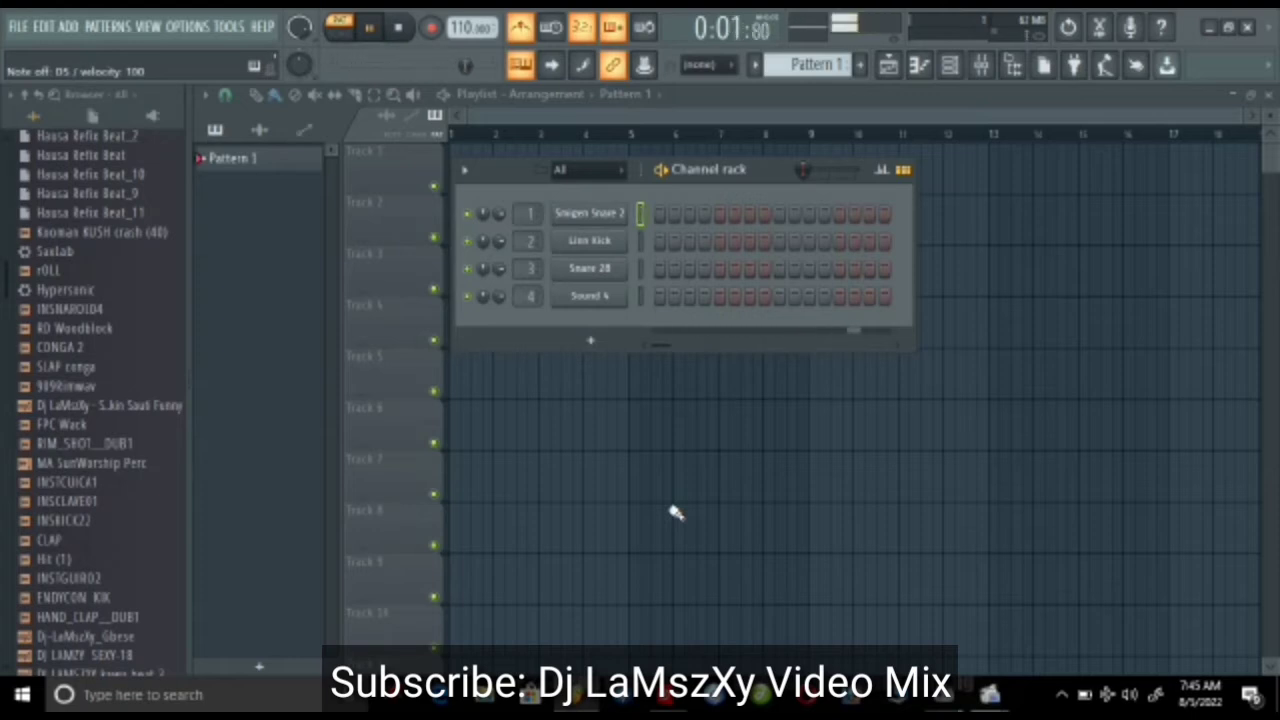
{"action": "key", "text": "x"}
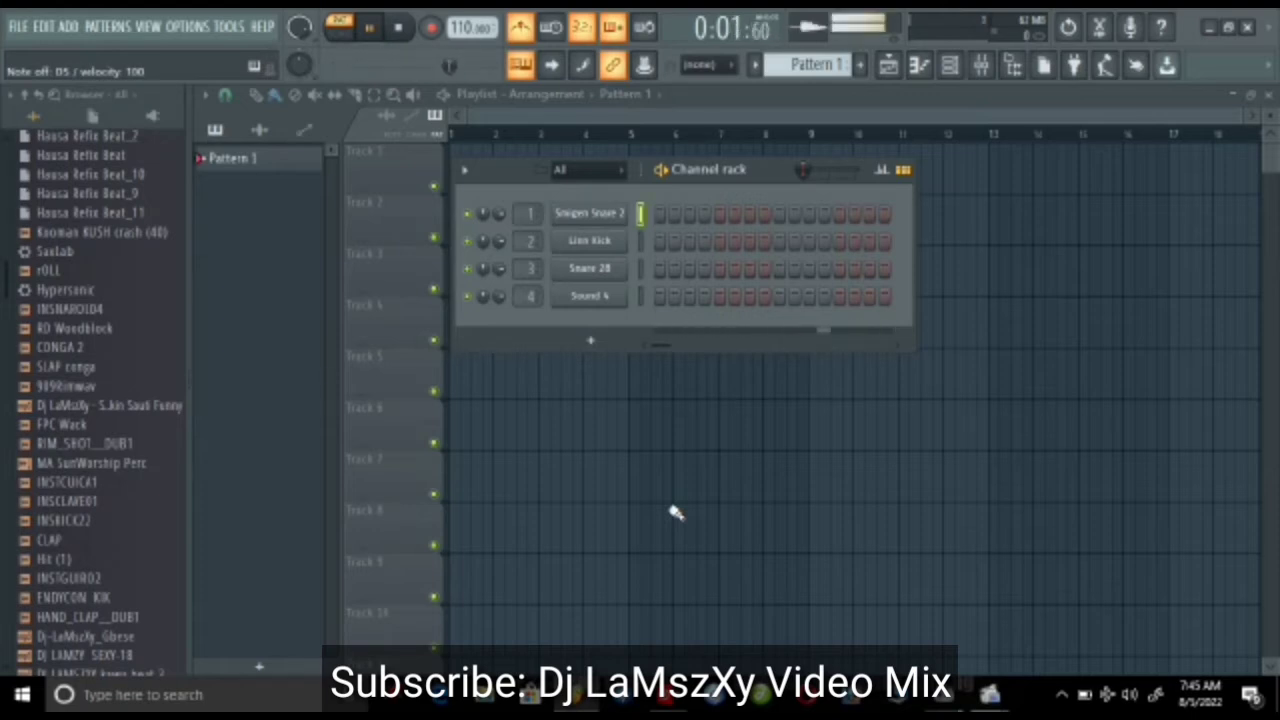
{"action": "key", "text": "space"}
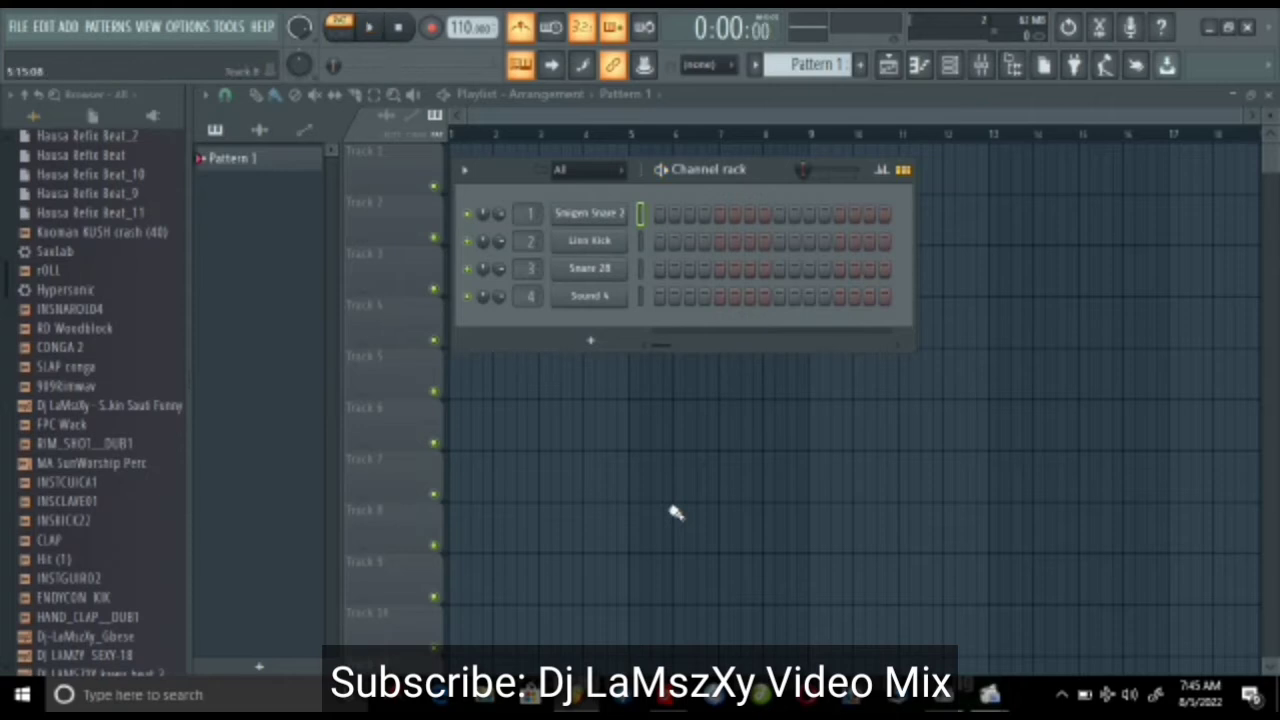
{"action": "key", "text": "space"}
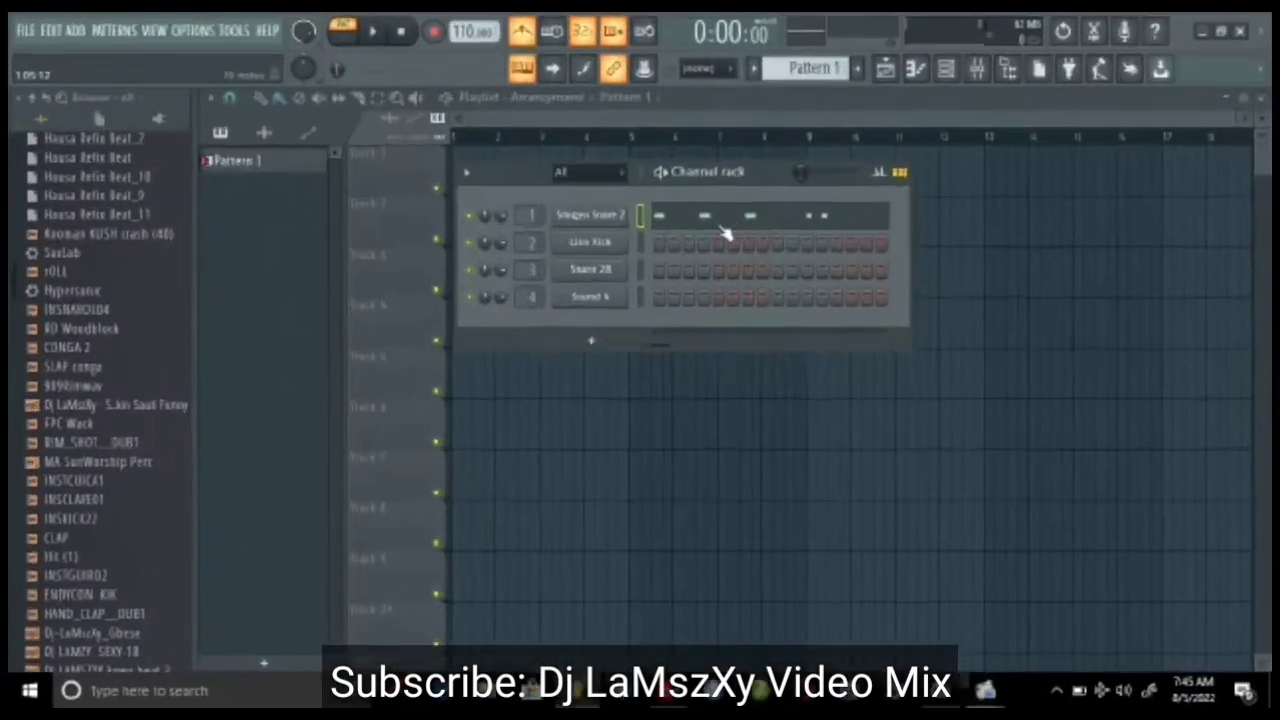
Step: Quantize all the Smigen Snare 2 notes in the piano roll, play them back, and close the piano roll
{"action": "left_click", "coordinate": [724, 226]}
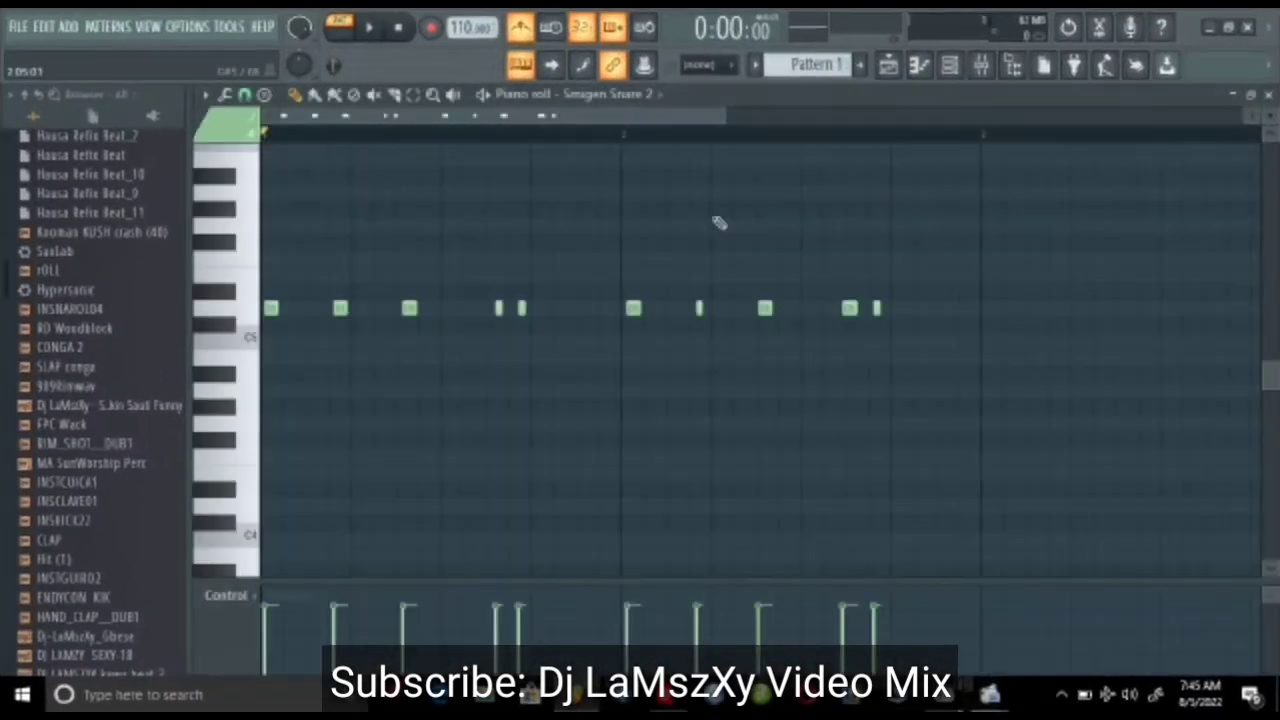
{"action": "key", "text": "ctrl+a"}
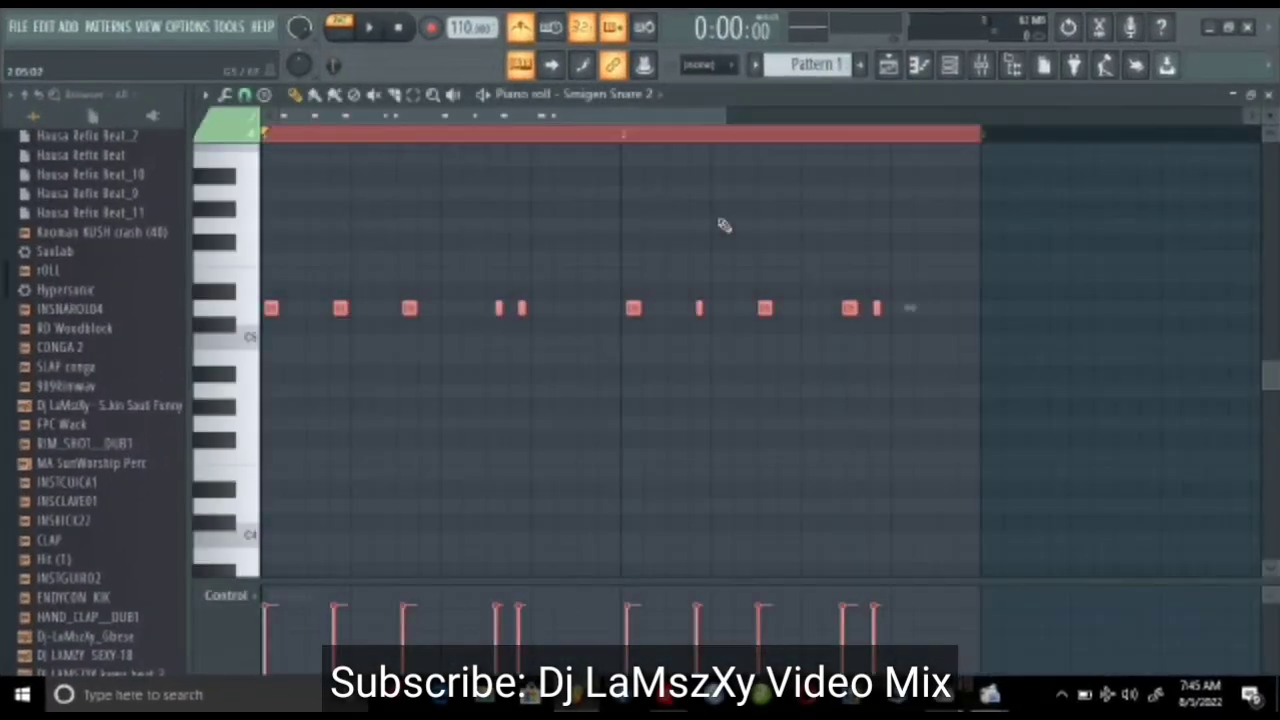
{"action": "key", "text": "ctrl+q"}
{"action": "key", "text": "space"}
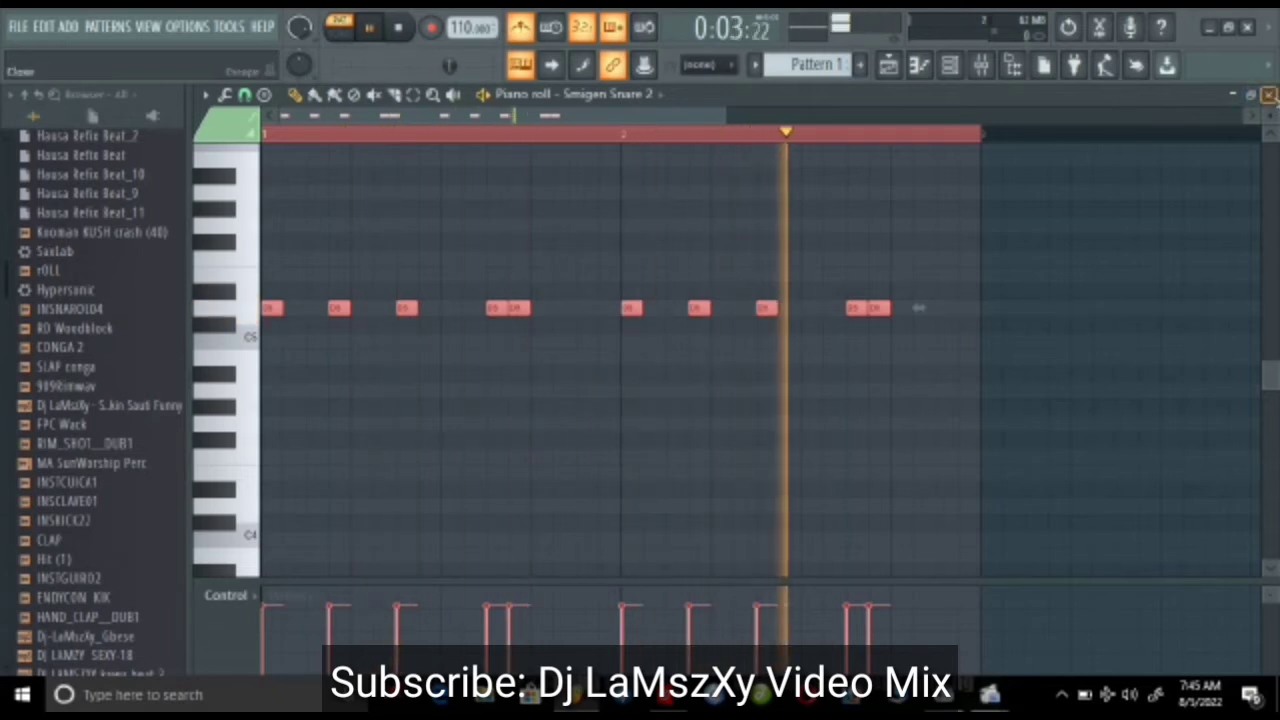
{"action": "left_click", "coordinate": [1268, 94]}
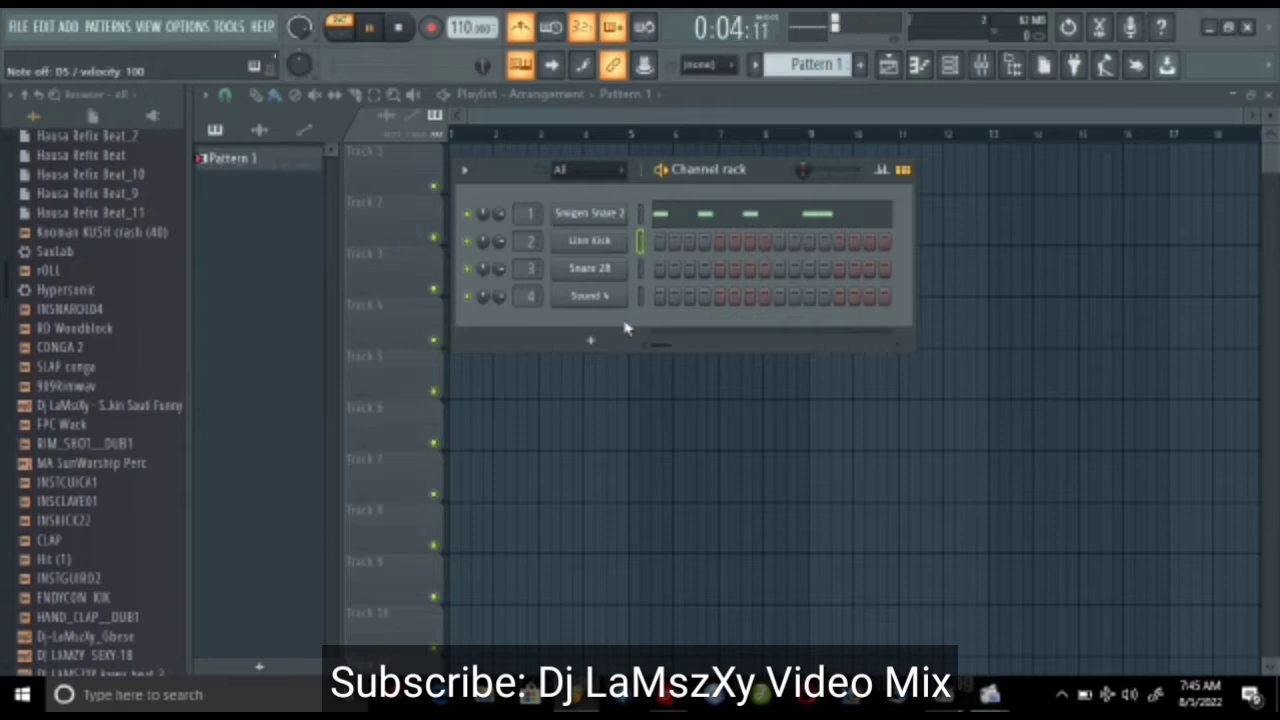
Step: Record a kick rhythm on the Linn Kick channel over the snare pattern
{"action": "key", "text": "space"}
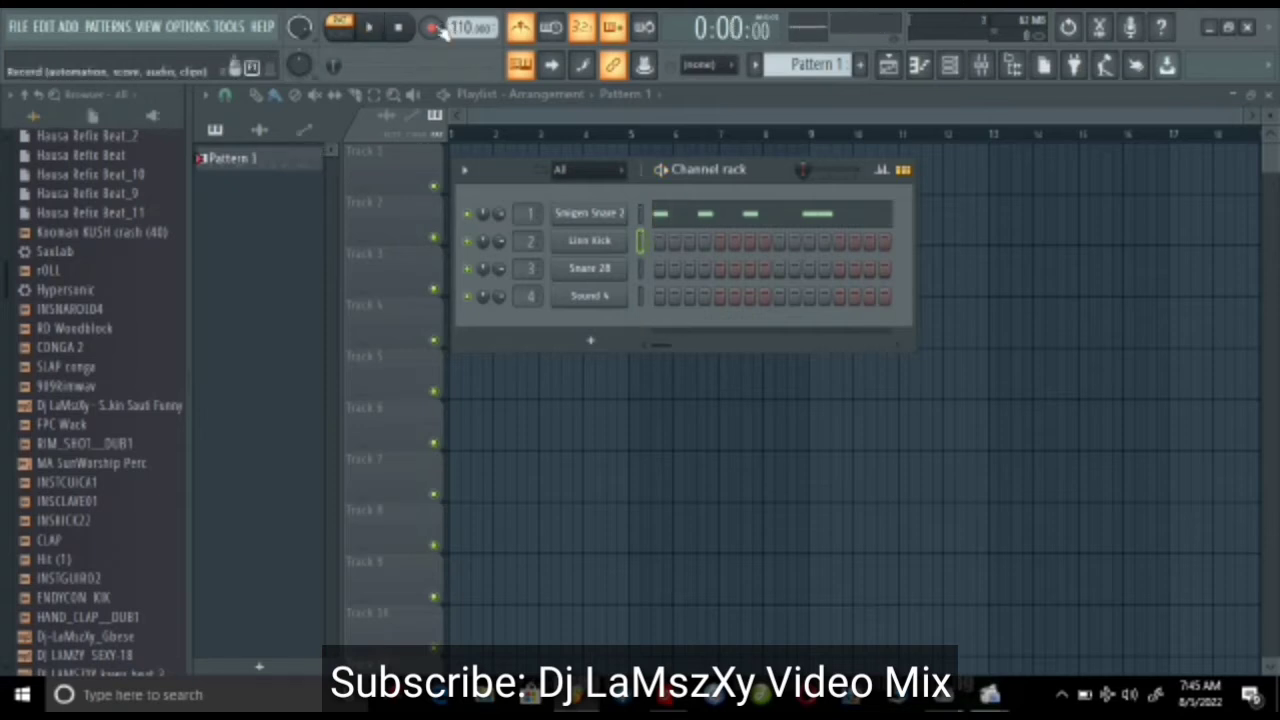
{"action": "left_click", "coordinate": [432, 27]}
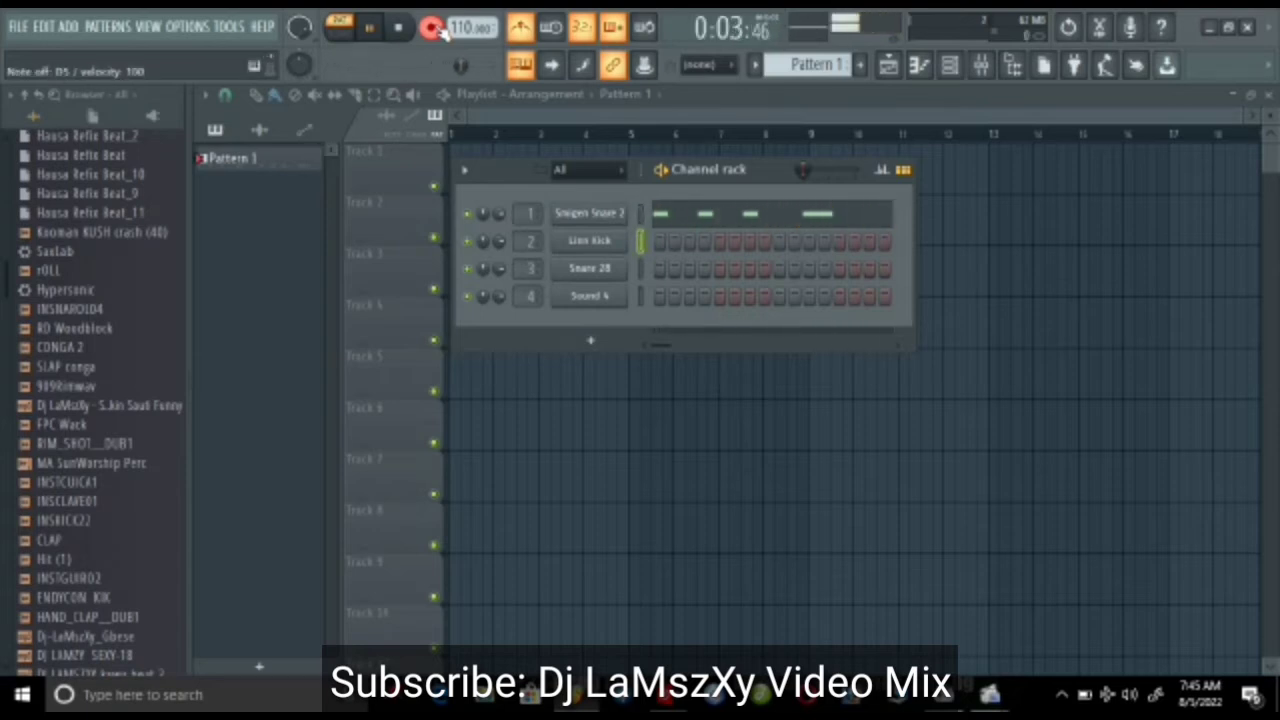
{"action": "key", "text": "space"}
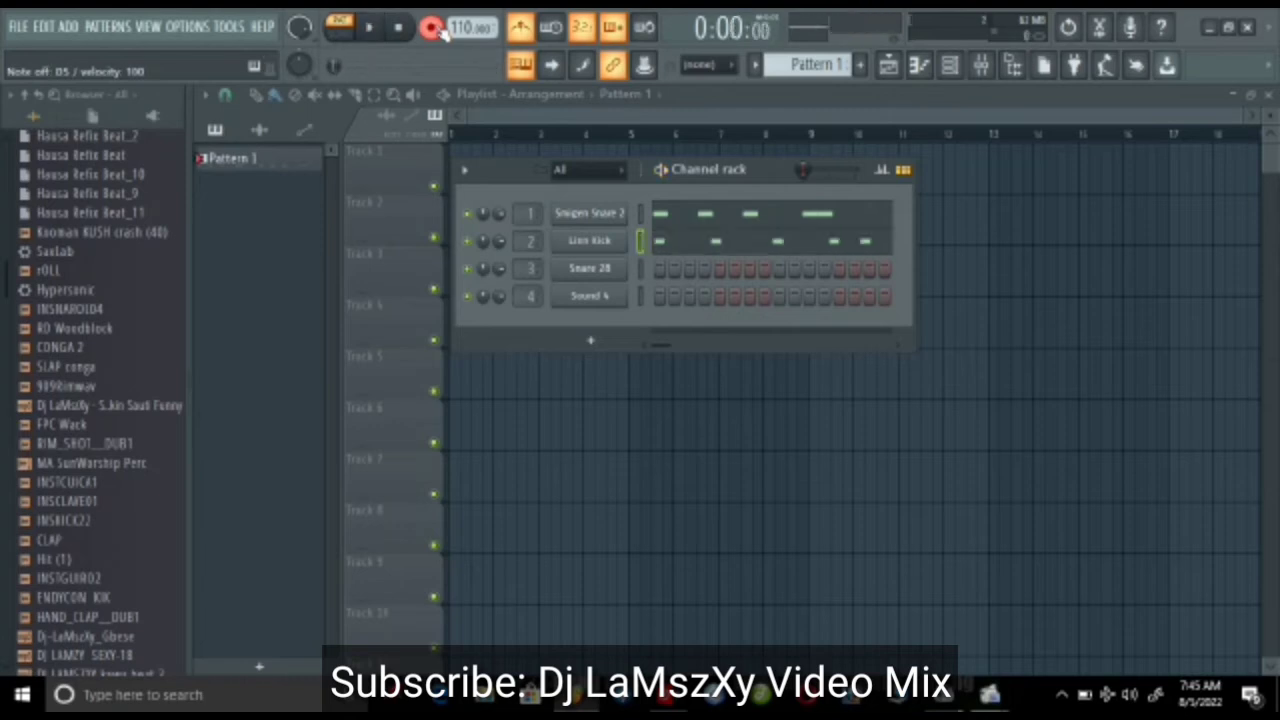
Step: Quantize all the recorded Linn Kick notes in the piano roll and play back the result
{"action": "left_click", "coordinate": [680, 238]}
{"action": "key", "text": "ctrl+a"}
{"action": "key", "text": "ctrl+q"}
{"action": "key", "text": "space"}
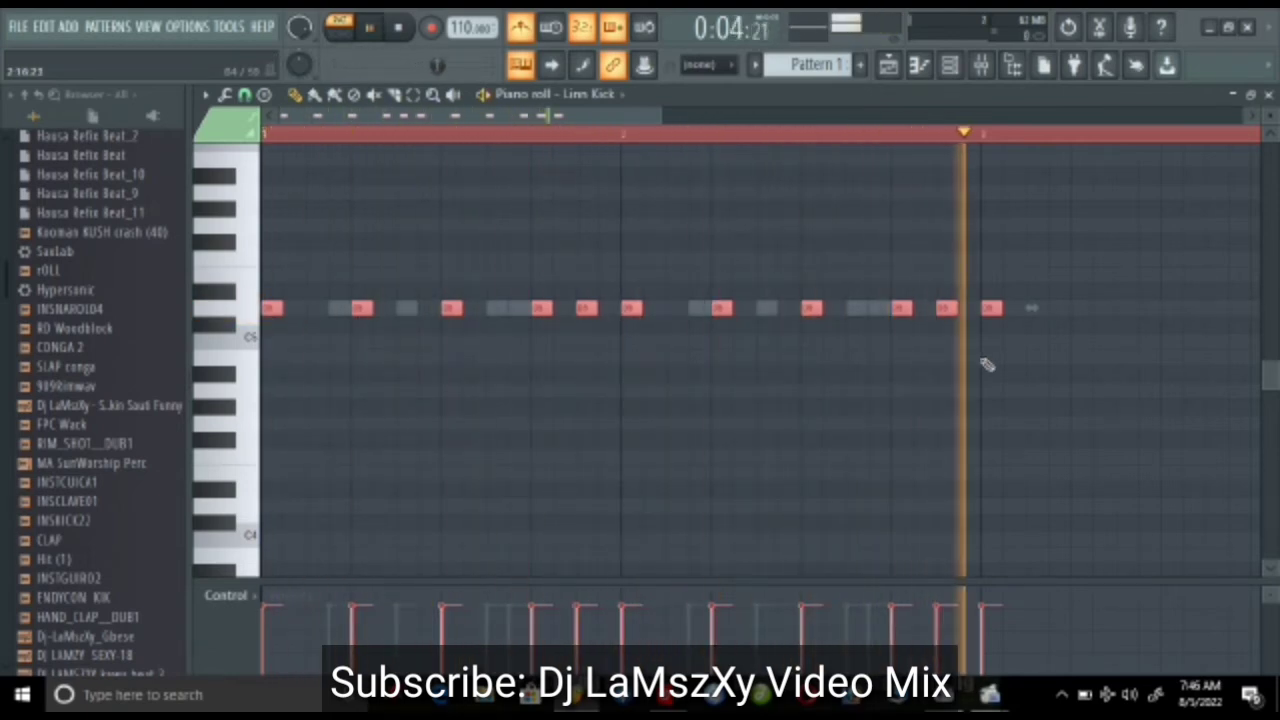
{"action": "key", "text": "space"}
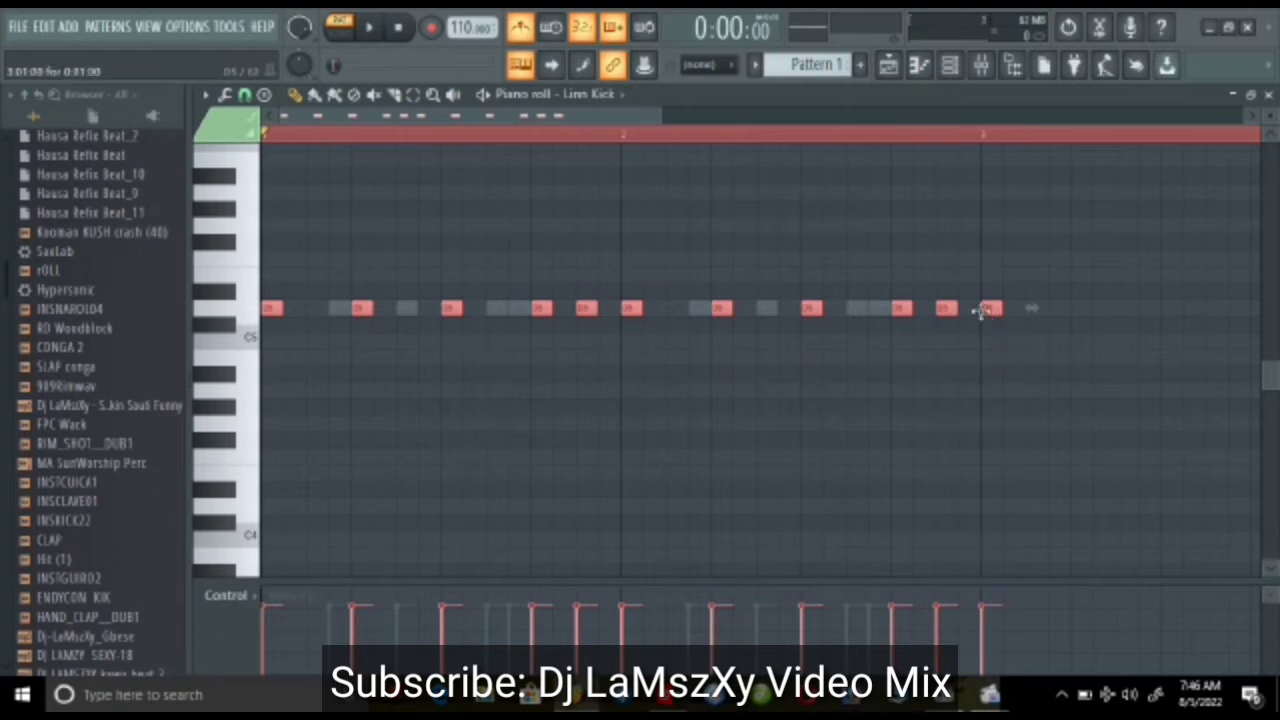
Step: Delete the extra Linn Kick note at the start of bar 3 and close the piano roll
{"action": "key", "text": "ctrl+d"}
{"action": "left_click", "coordinate": [988, 313]}
{"action": "key", "text": "space"}
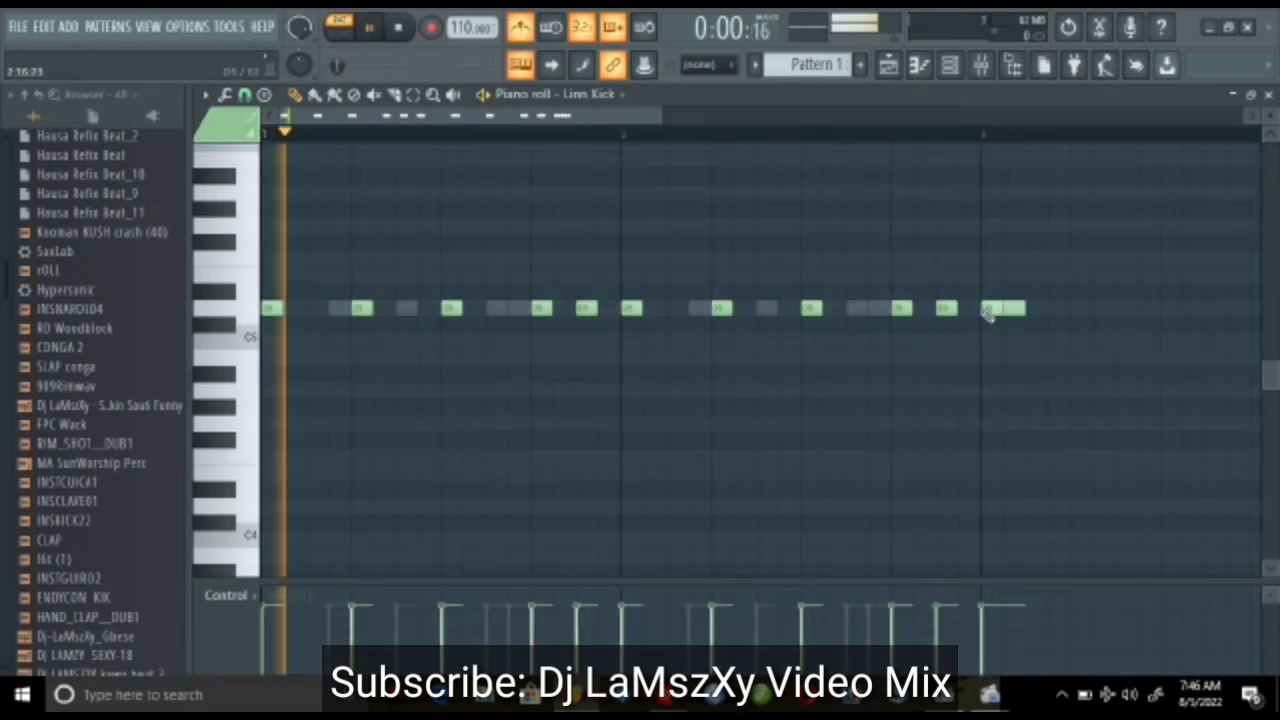
{"action": "right_click", "coordinate": [1006, 310]}
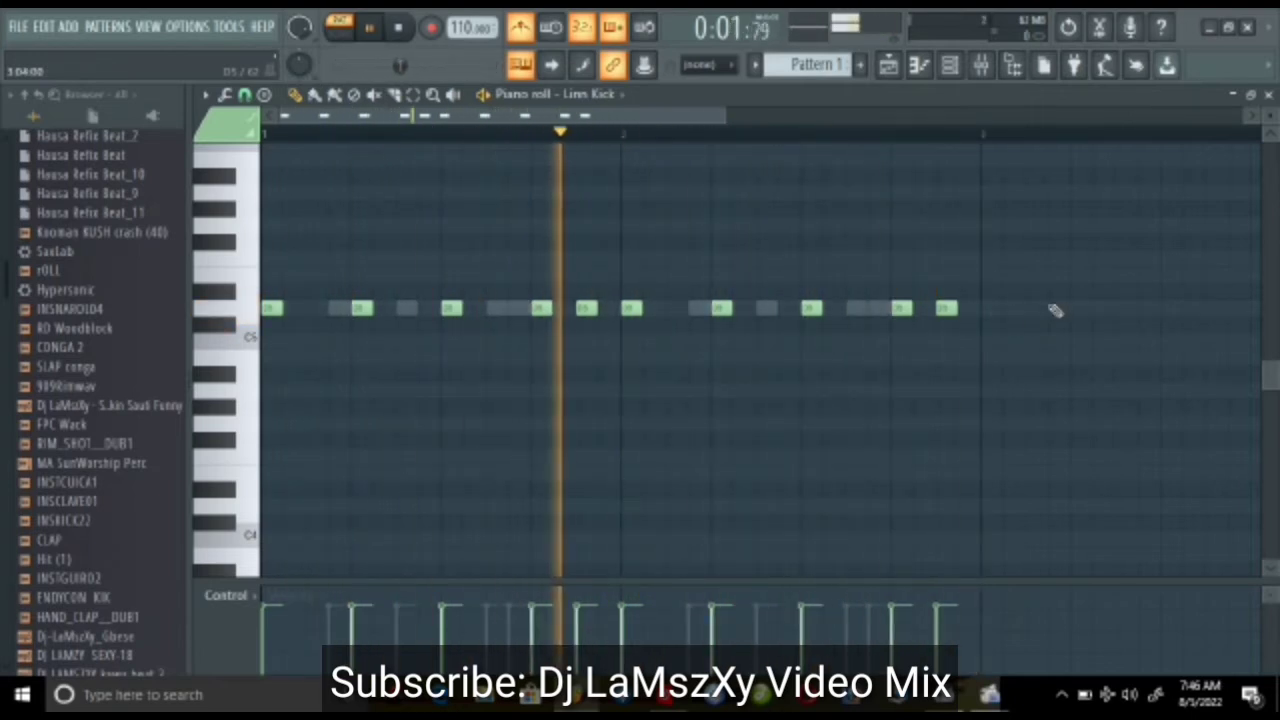
{"action": "key", "text": "F7"}
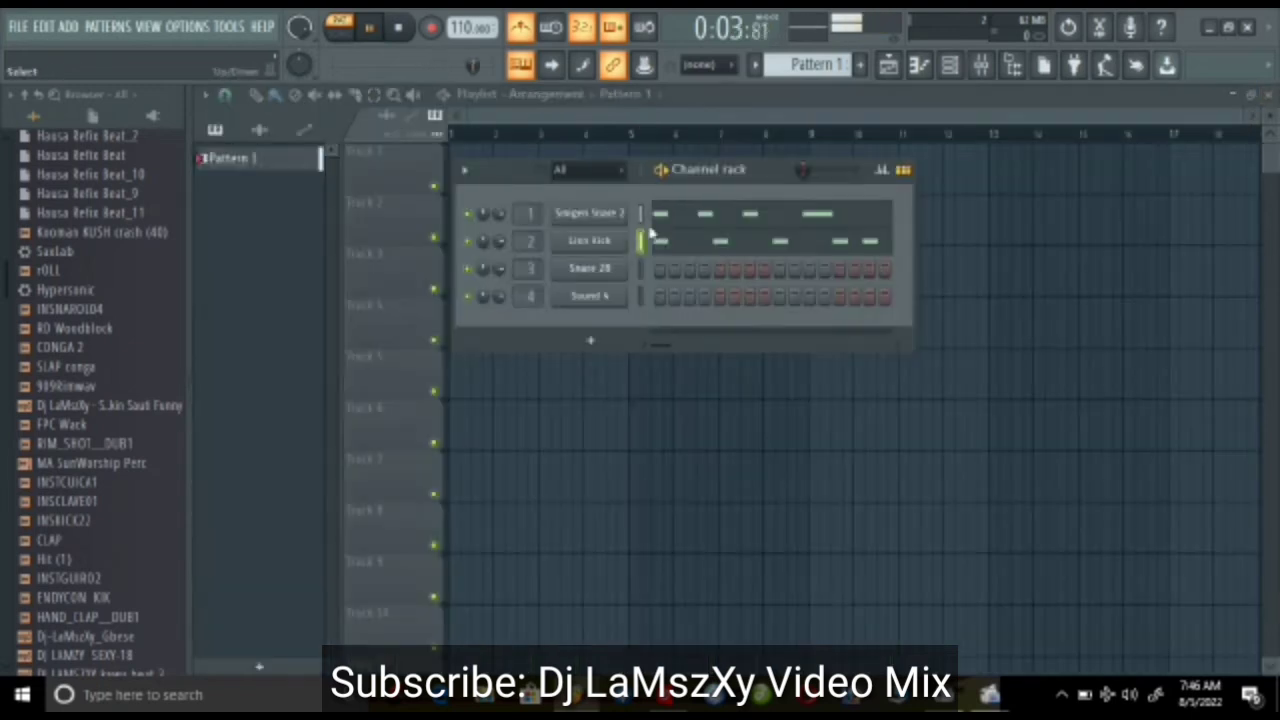
Step: Record a rhythm on the Snare 28 channel, quantize its notes in the piano roll and play back the result
{"action": "left_click", "coordinate": [641, 270]}
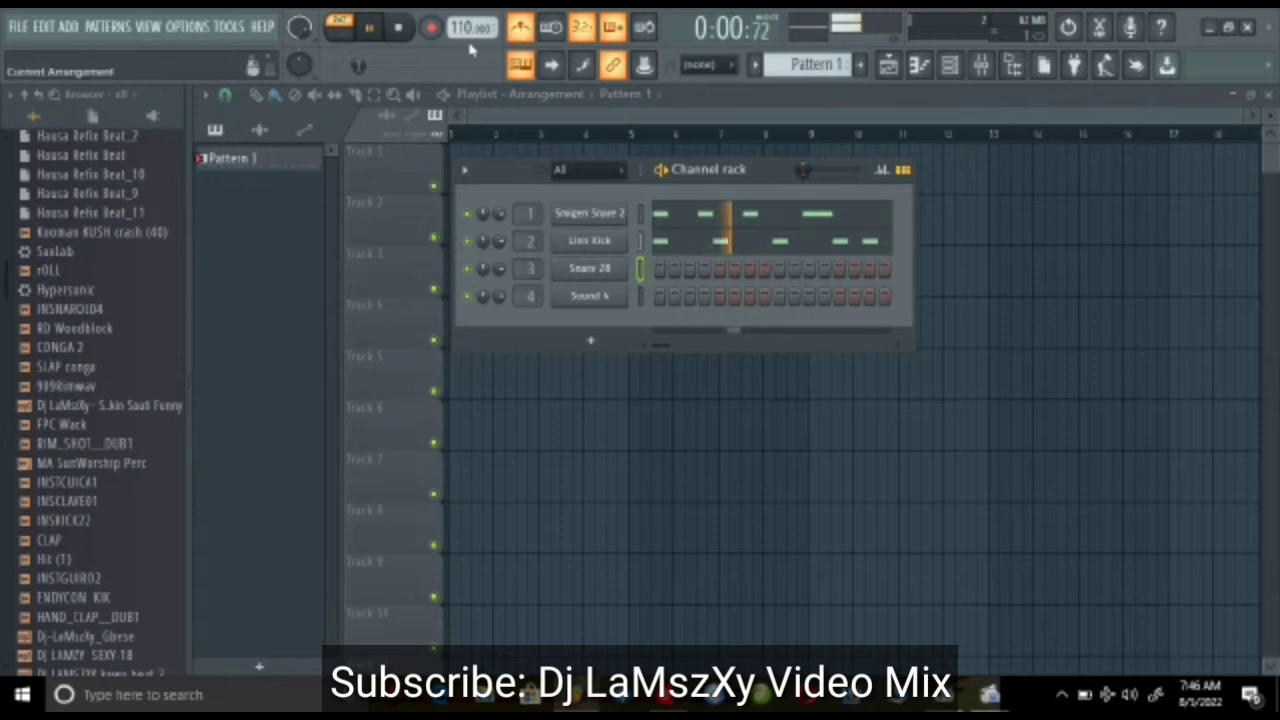
{"action": "key", "text": "space"}
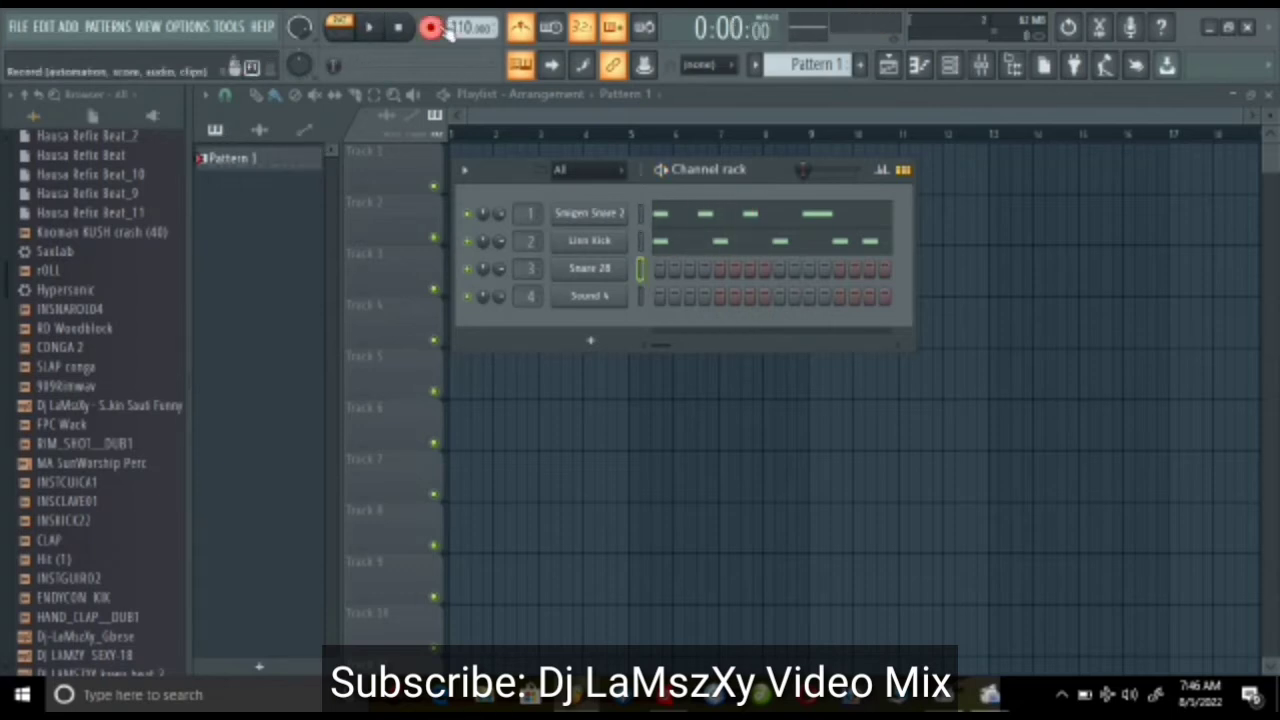
{"action": "key", "text": "space"}
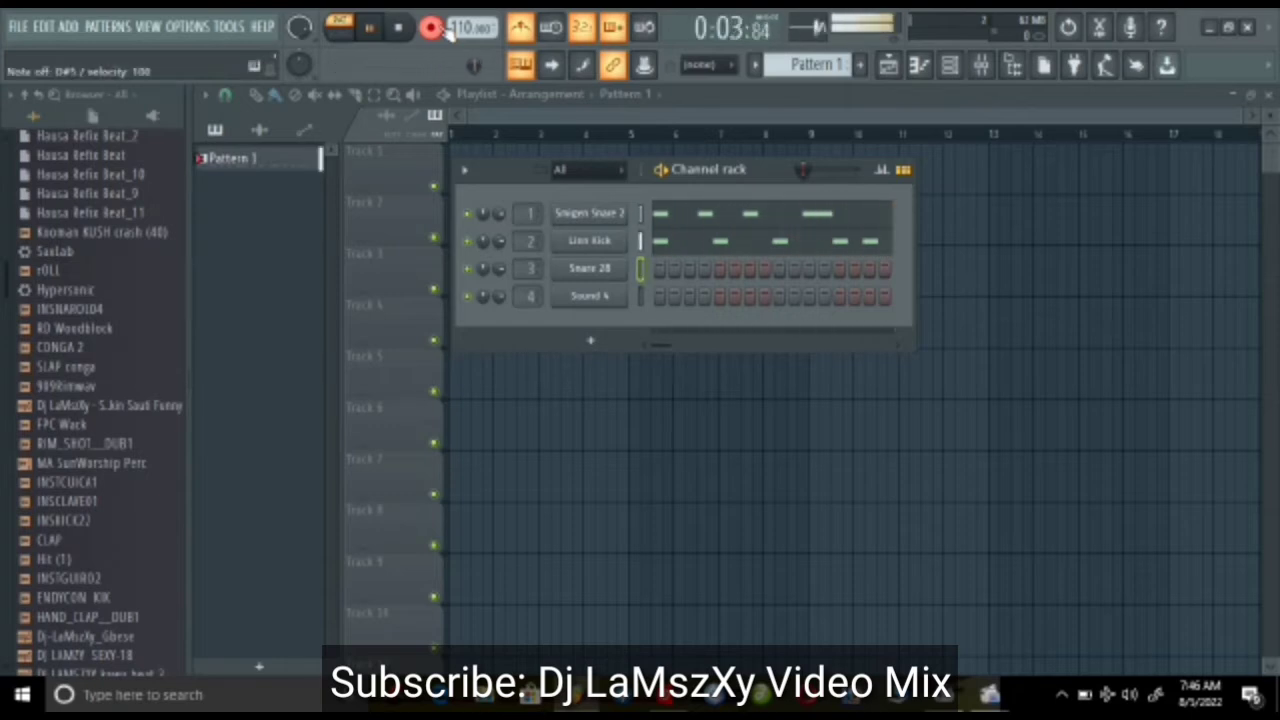
{"action": "key", "text": "space"}
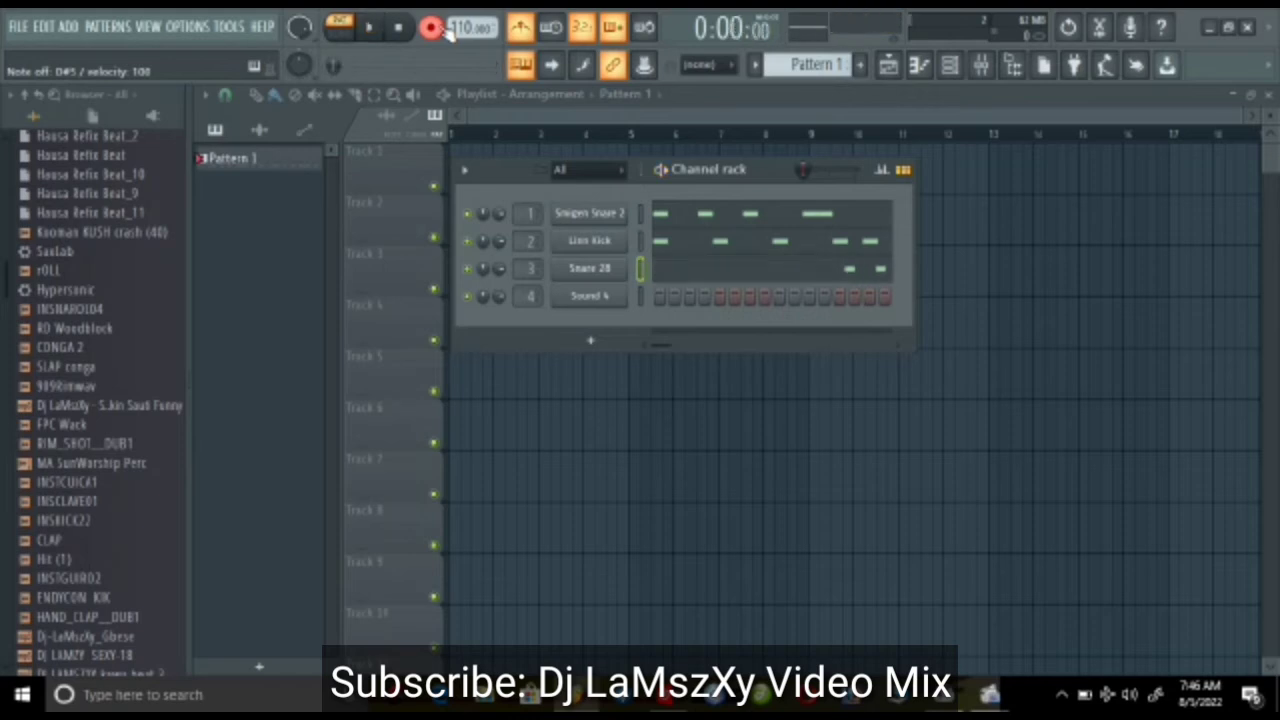
{"action": "left_click", "coordinate": [687, 263]}
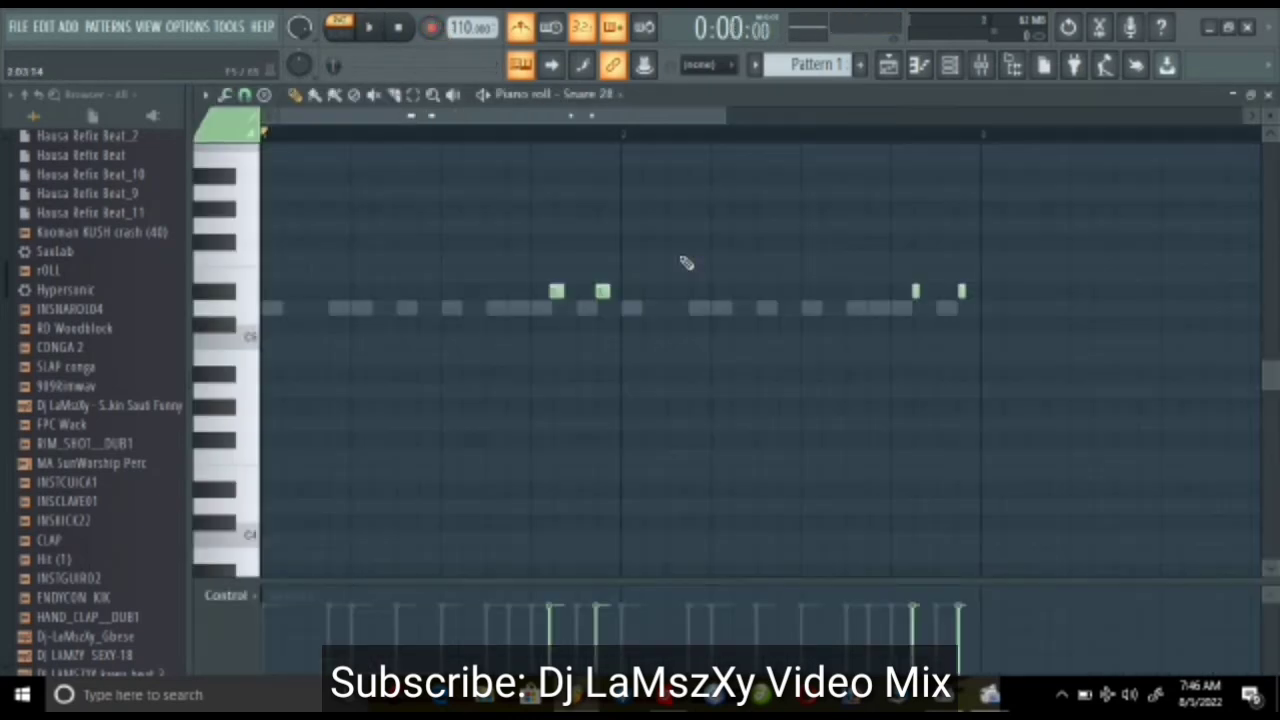
{"action": "key", "text": "space"}
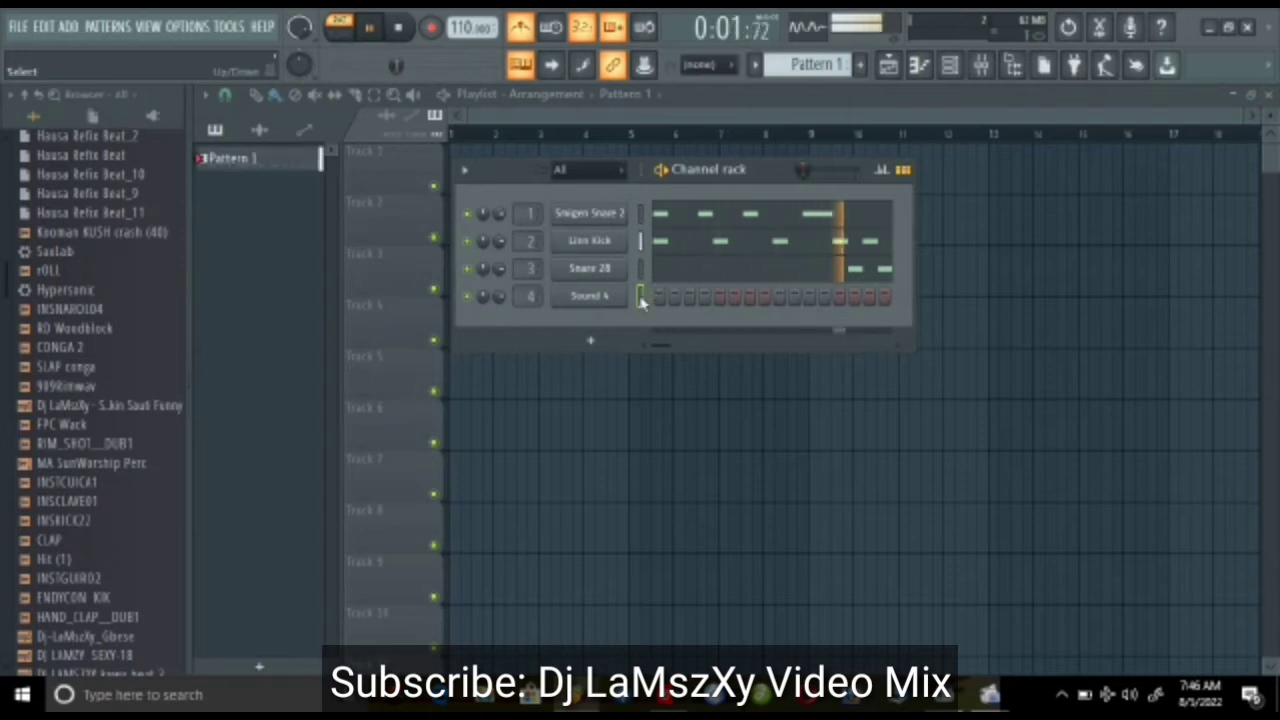
Step: Record a rhythm on the Sound 4 channel over the existing beat
{"action": "left_click", "coordinate": [640, 296]}
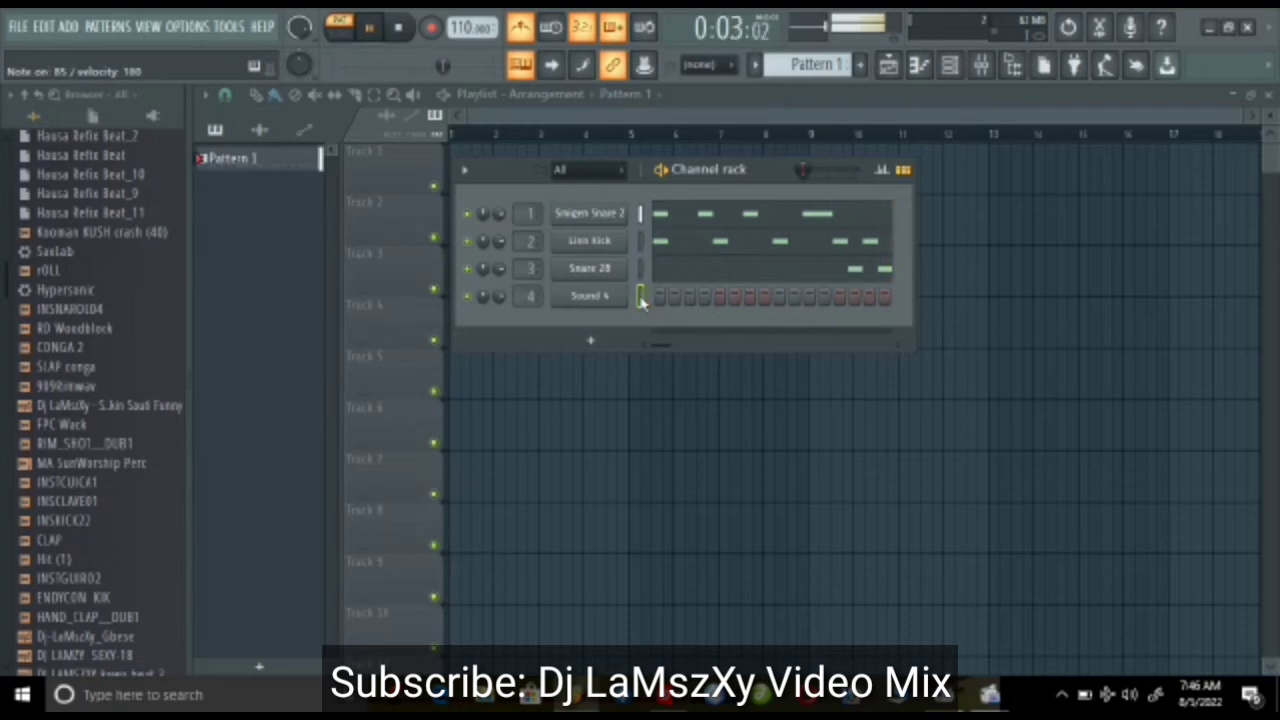
{"action": "key", "text": "space"}
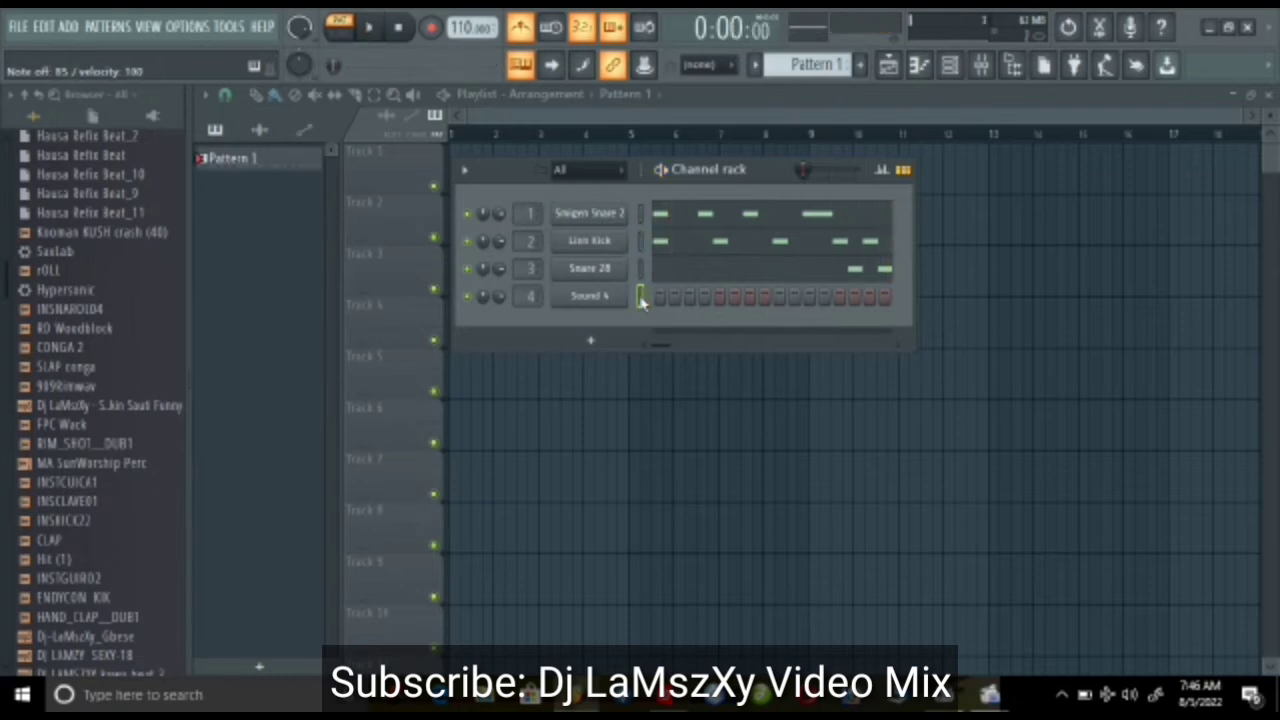
{"action": "left_click", "coordinate": [431, 27]}
{"action": "key", "text": "space"}
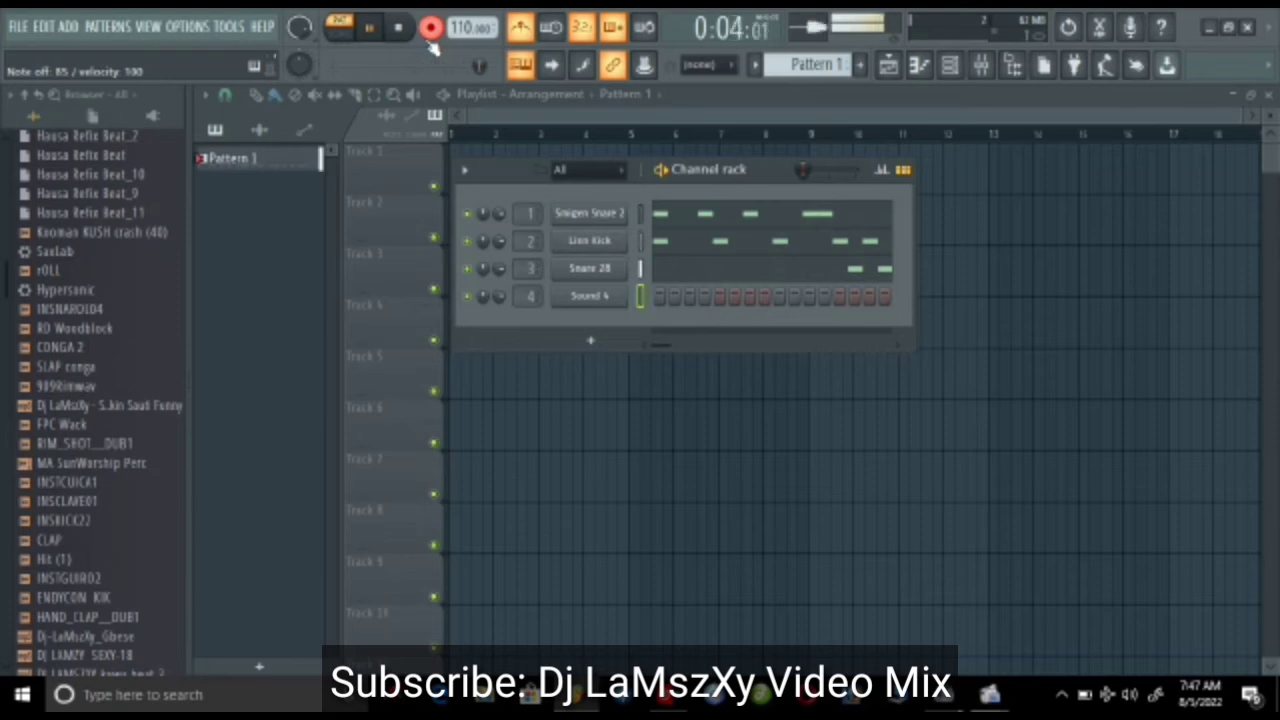
{"action": "key", "text": "space"}
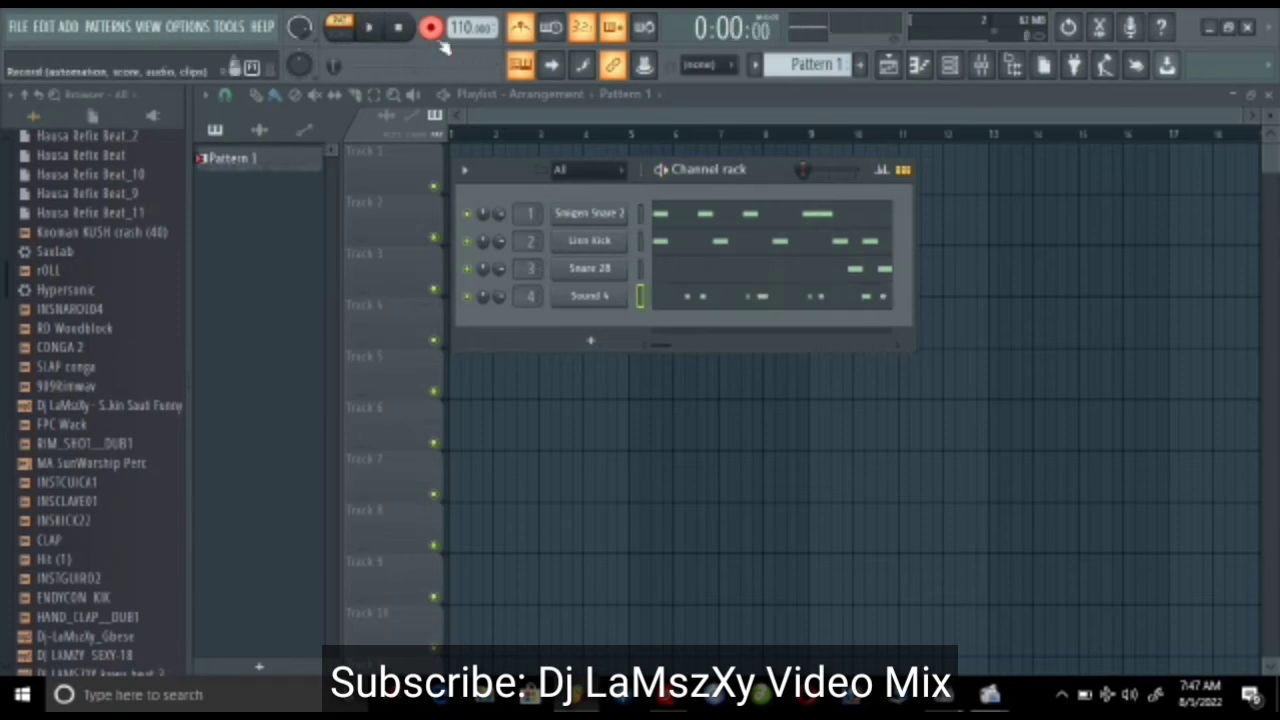
{"action": "left_click", "coordinate": [431, 28]}
Step: Quantize all the recorded Sound 4 notes in the piano roll, play them back, and close the piano roll
{"action": "left_click", "coordinate": [720, 308]}
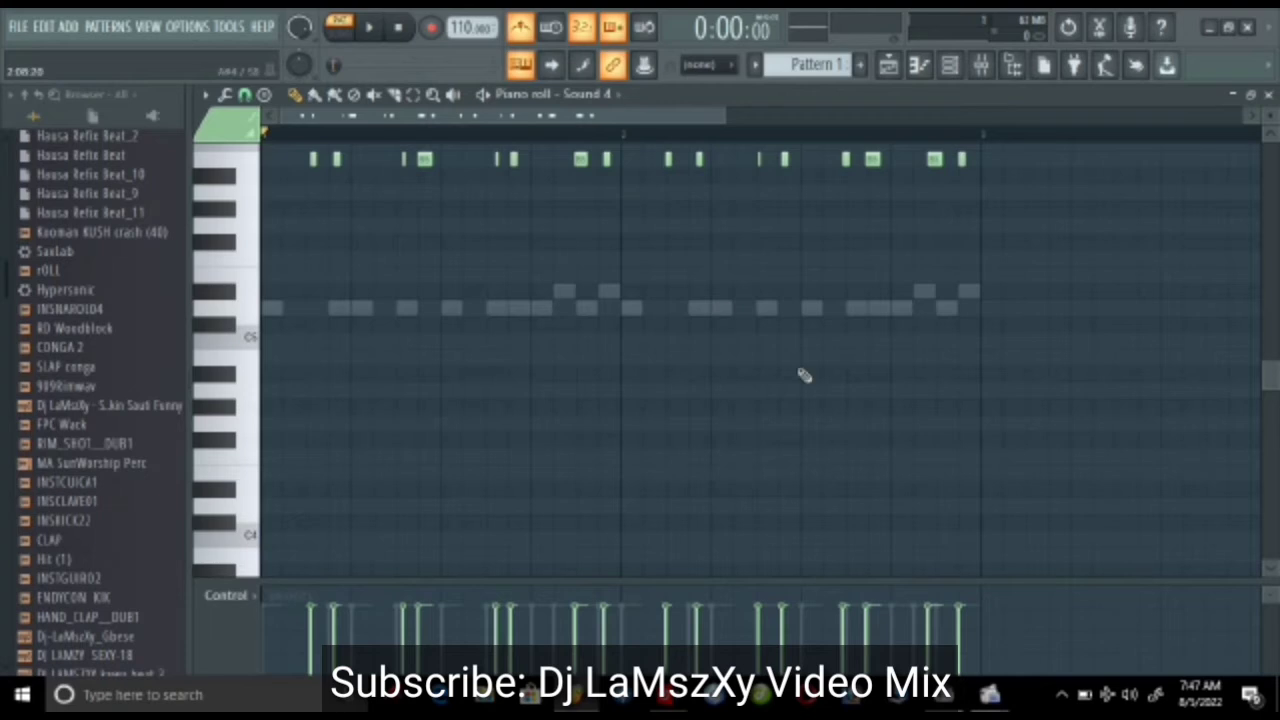
{"action": "key", "text": "ctrl+a"}
{"action": "key", "text": "space"}
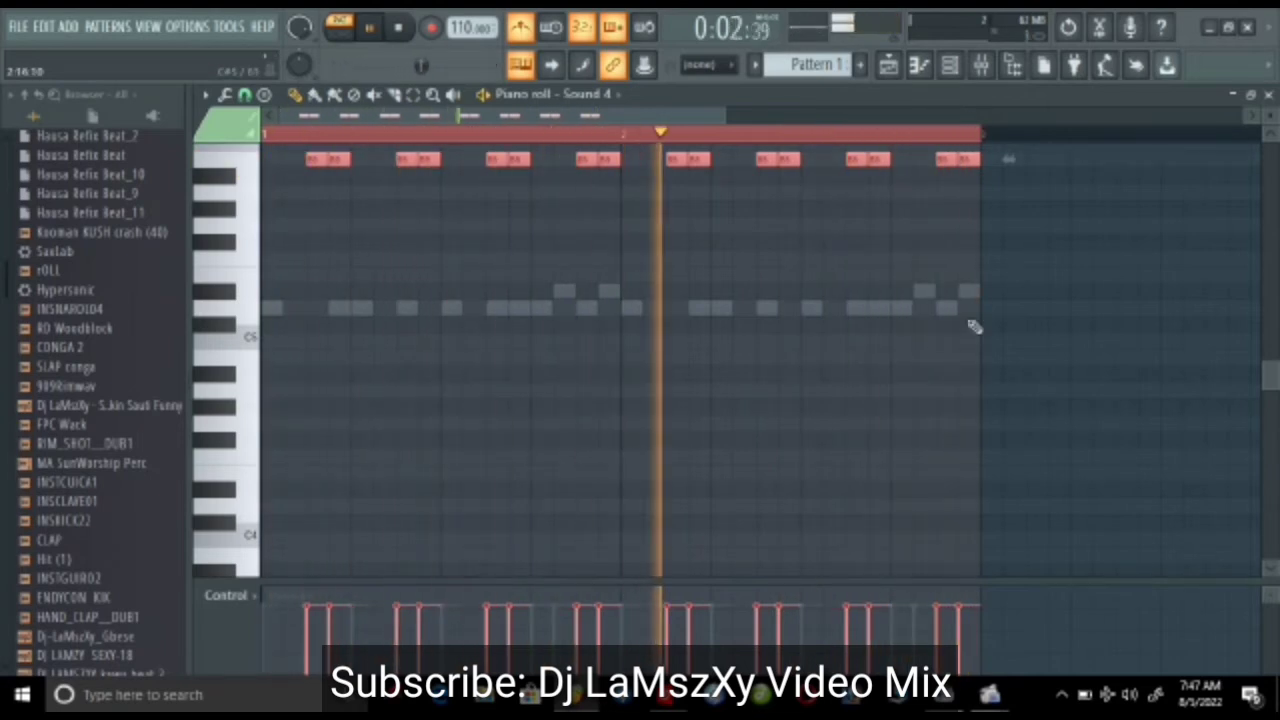
{"action": "key", "text": "space"}
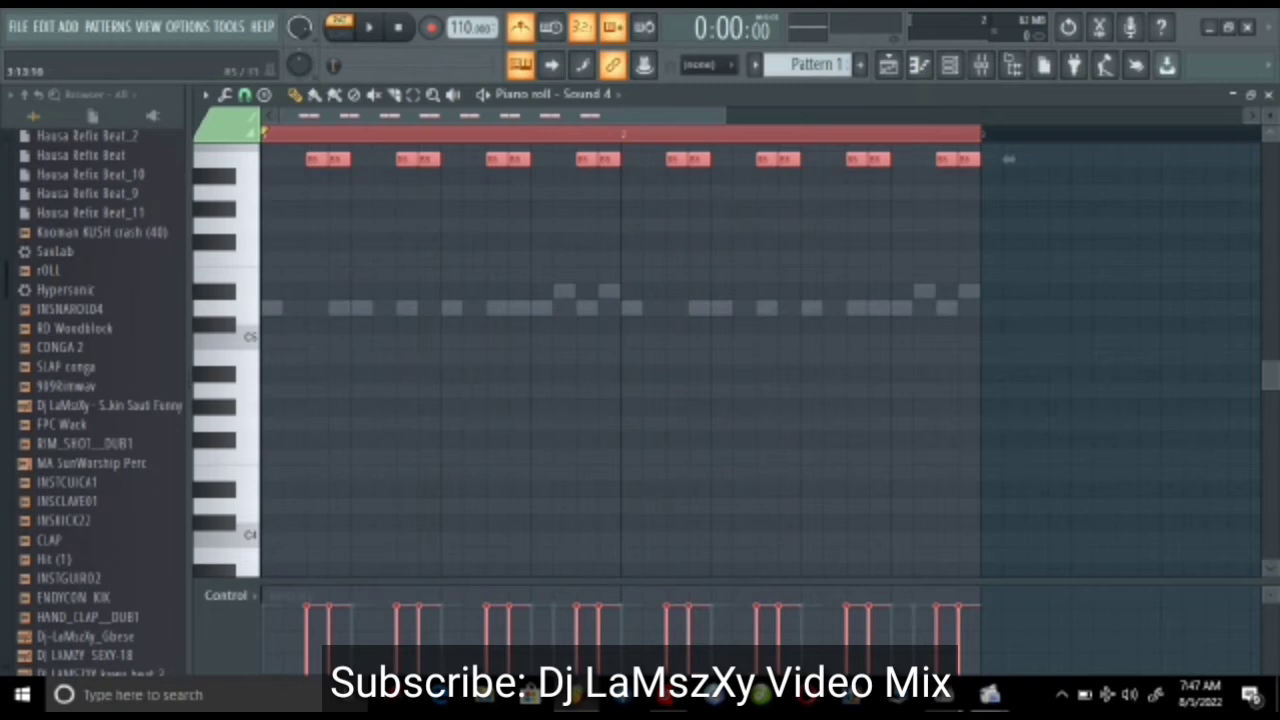
{"action": "left_click", "coordinate": [1268, 96]}
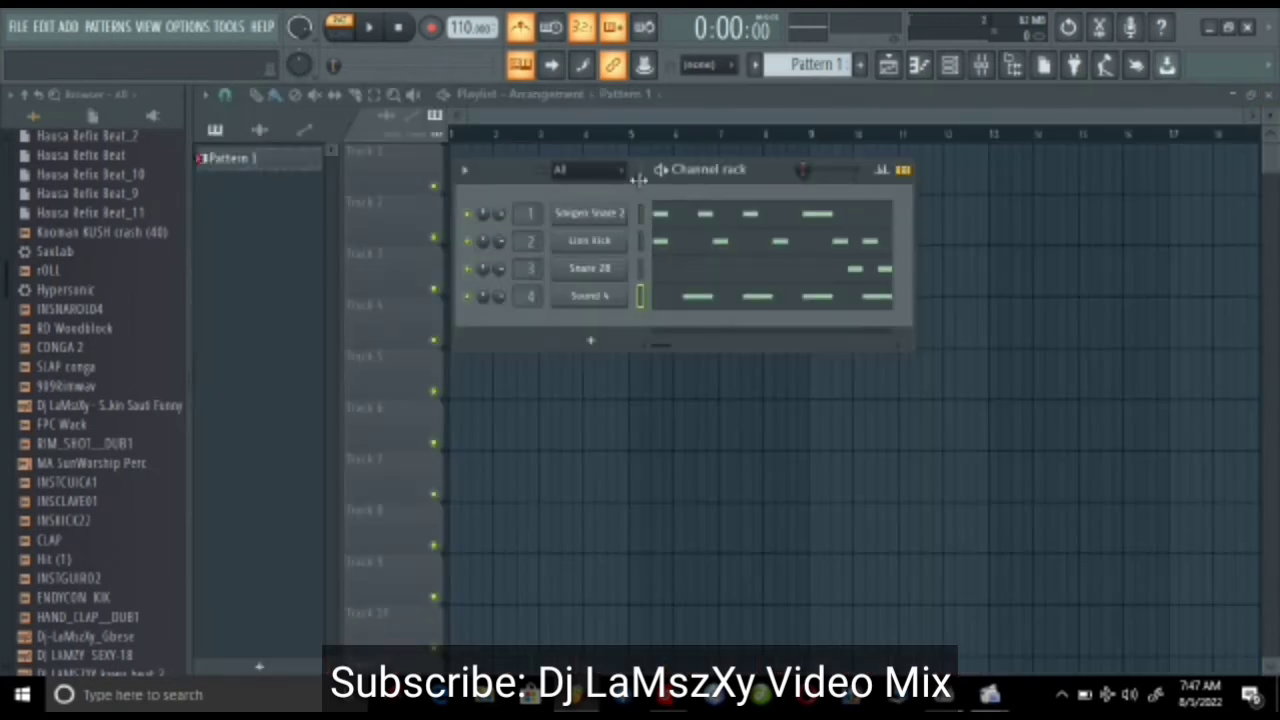
Step: Clone Pattern 1 three times to make Patterns 2, 3 and 4
{"action": "left_click", "coordinate": [107, 30]}
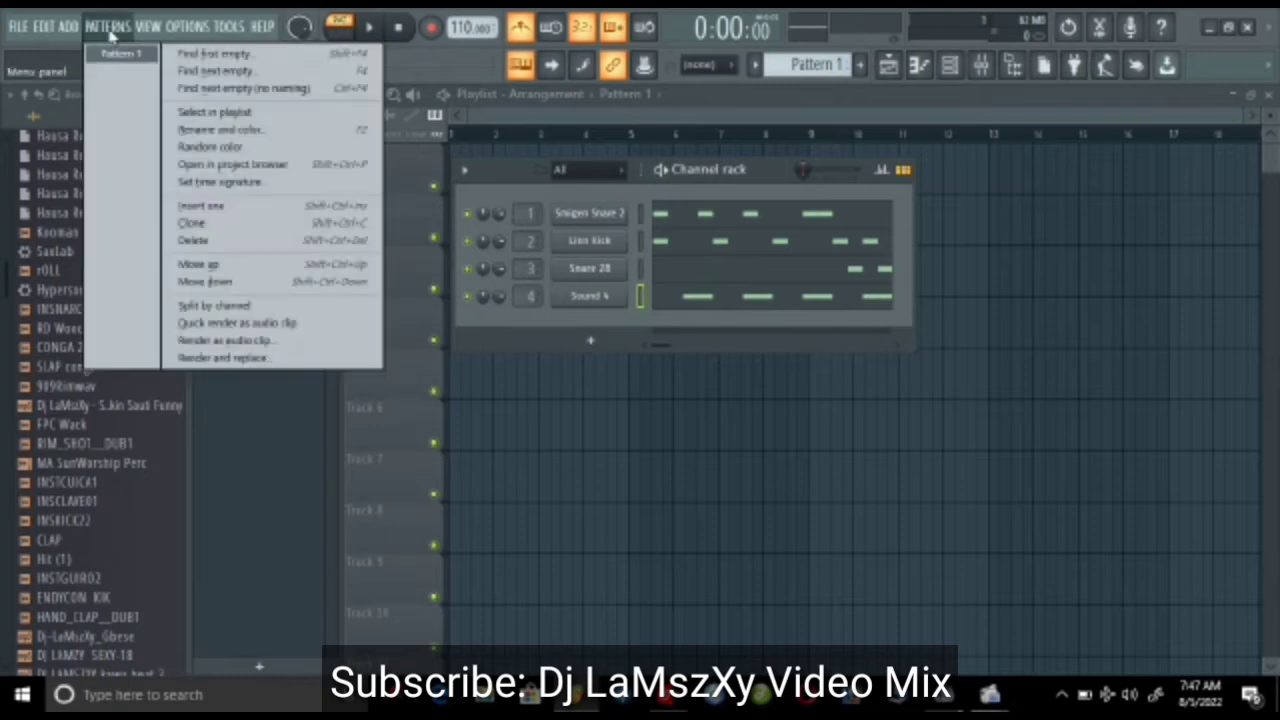
{"action": "left_click", "coordinate": [203, 223]}
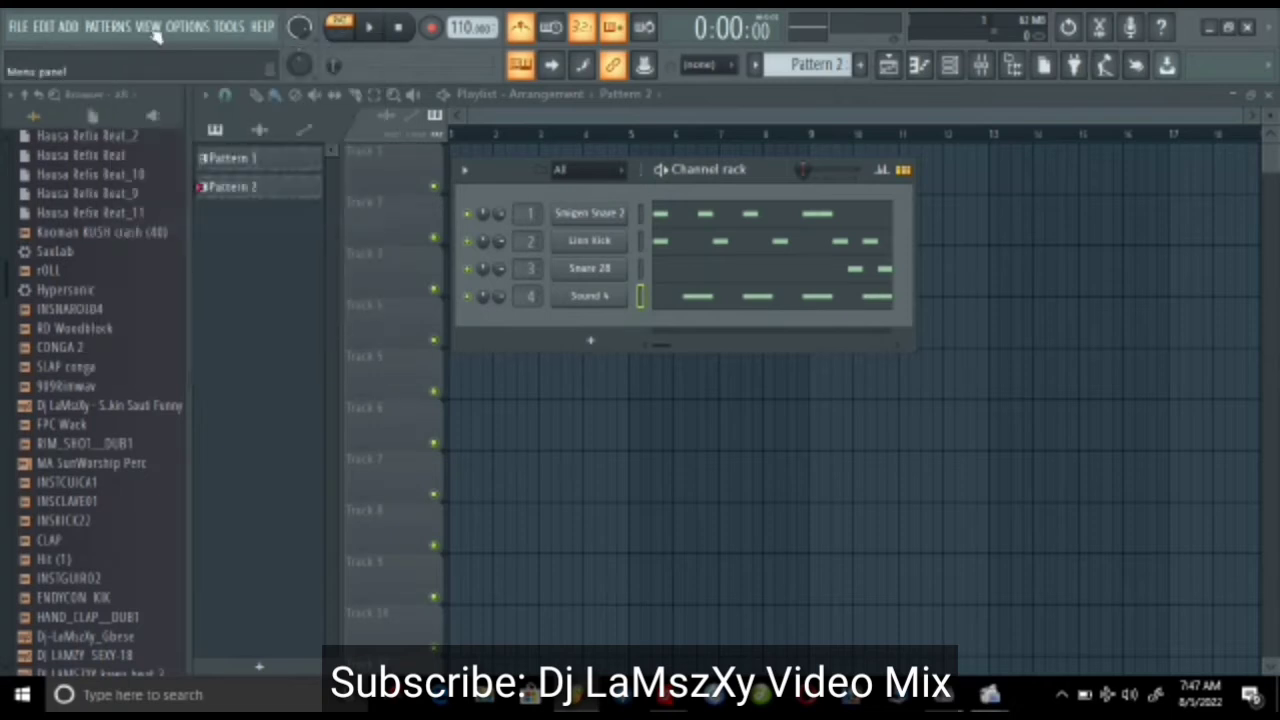
{"action": "left_click", "coordinate": [110, 27]}
{"action": "left_click", "coordinate": [240, 225]}
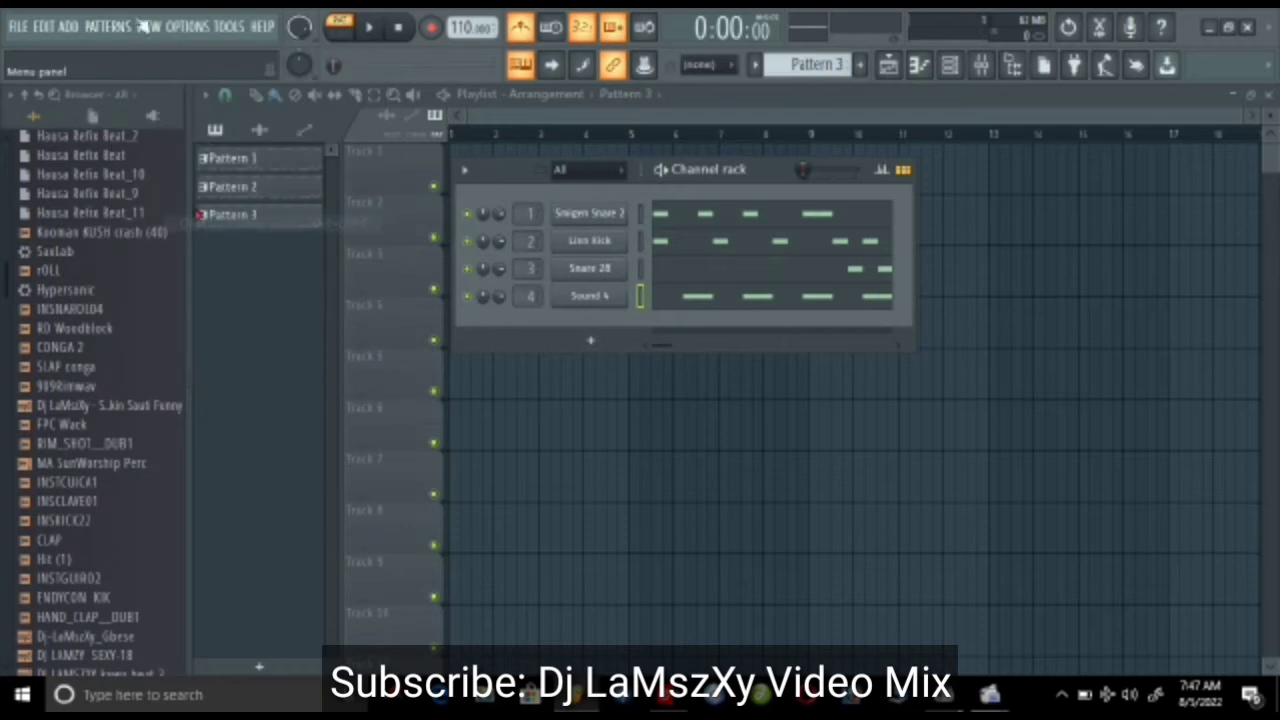
{"action": "left_click", "coordinate": [120, 27]}
{"action": "left_click", "coordinate": [228, 224]}
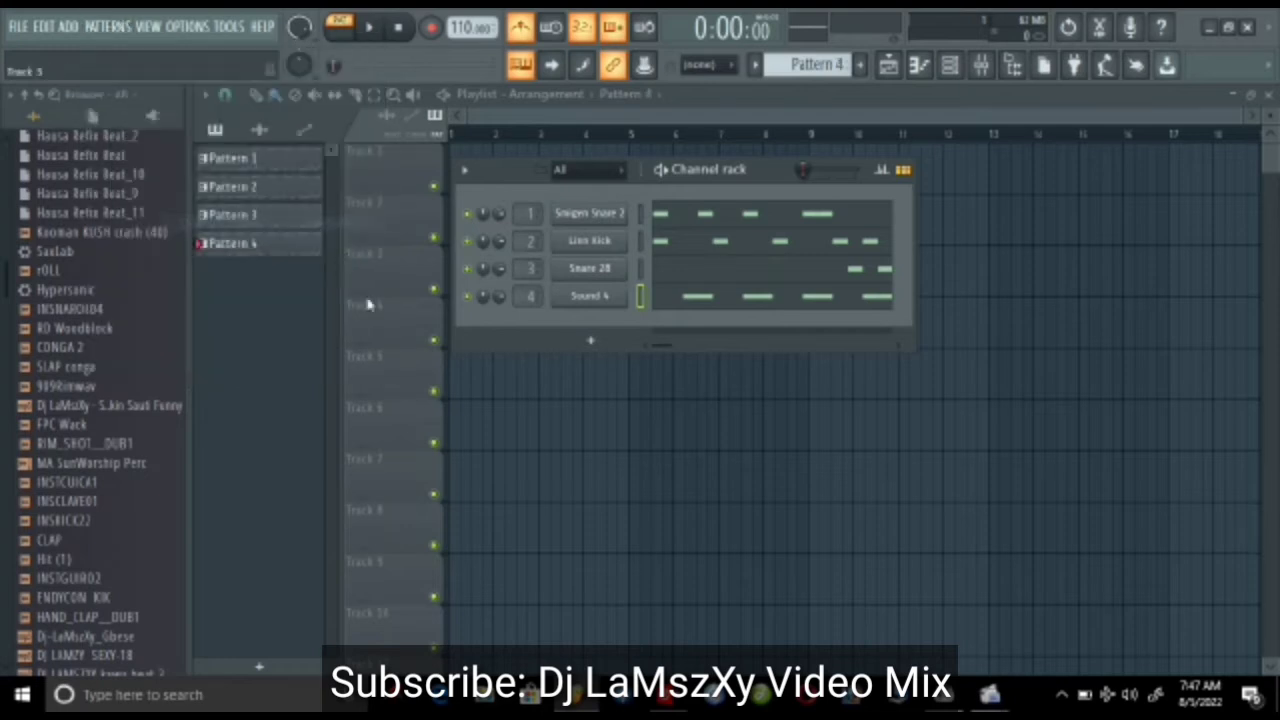
Step: In Pattern 1, clear the notes of Linn Kick, Snare 28 and Sound 4, keeping only Smigen Snare 2
{"action": "key", "text": "F6"}
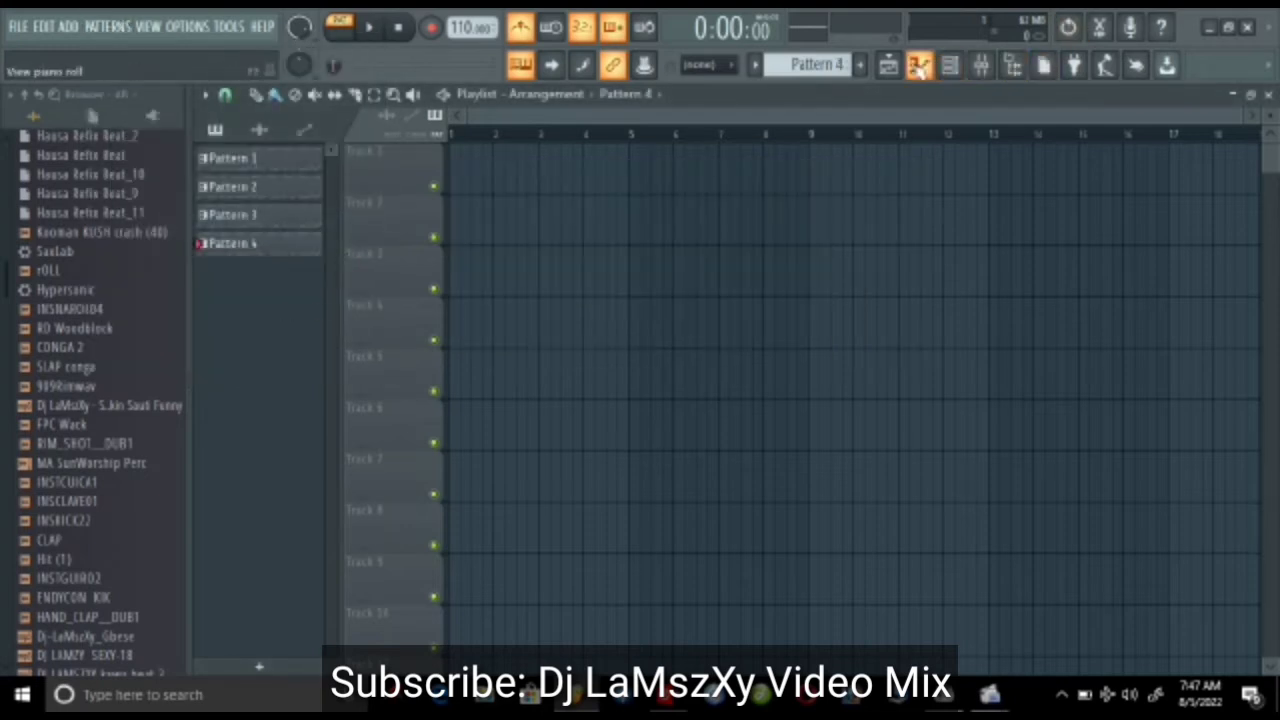
{"action": "left_click", "coordinate": [950, 65]}
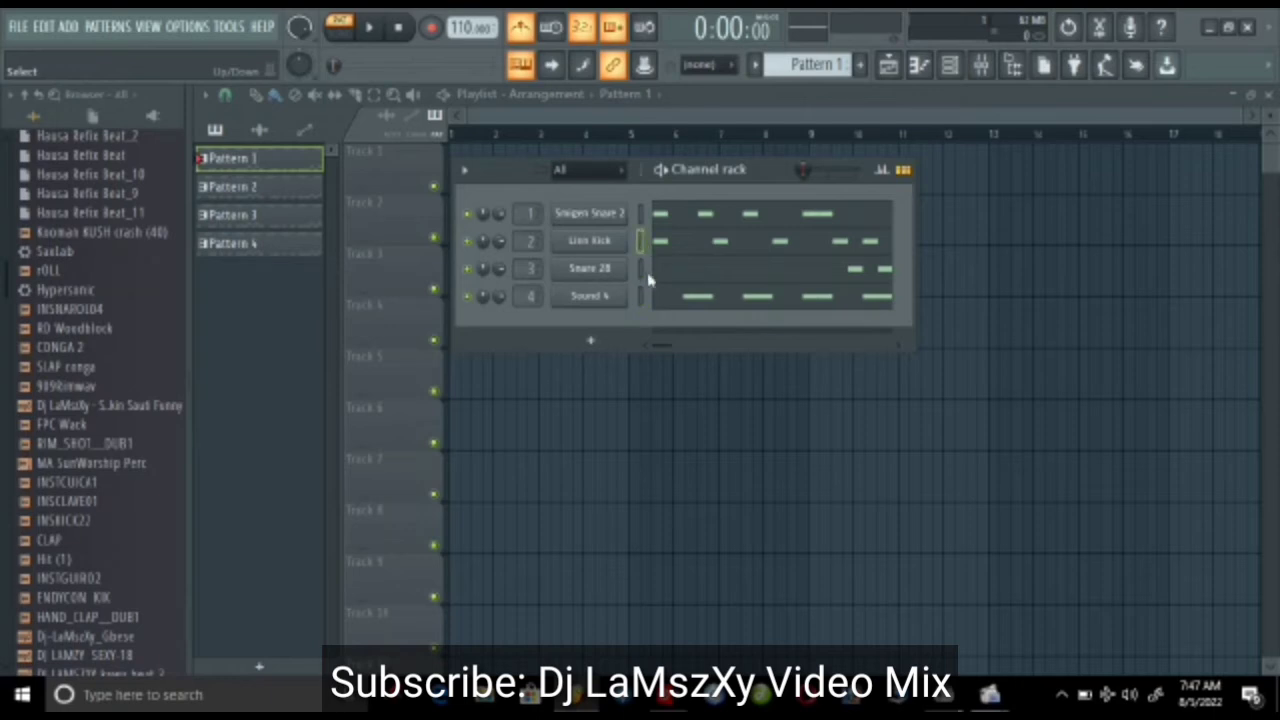
{"action": "key", "text": "ctrl+z"}
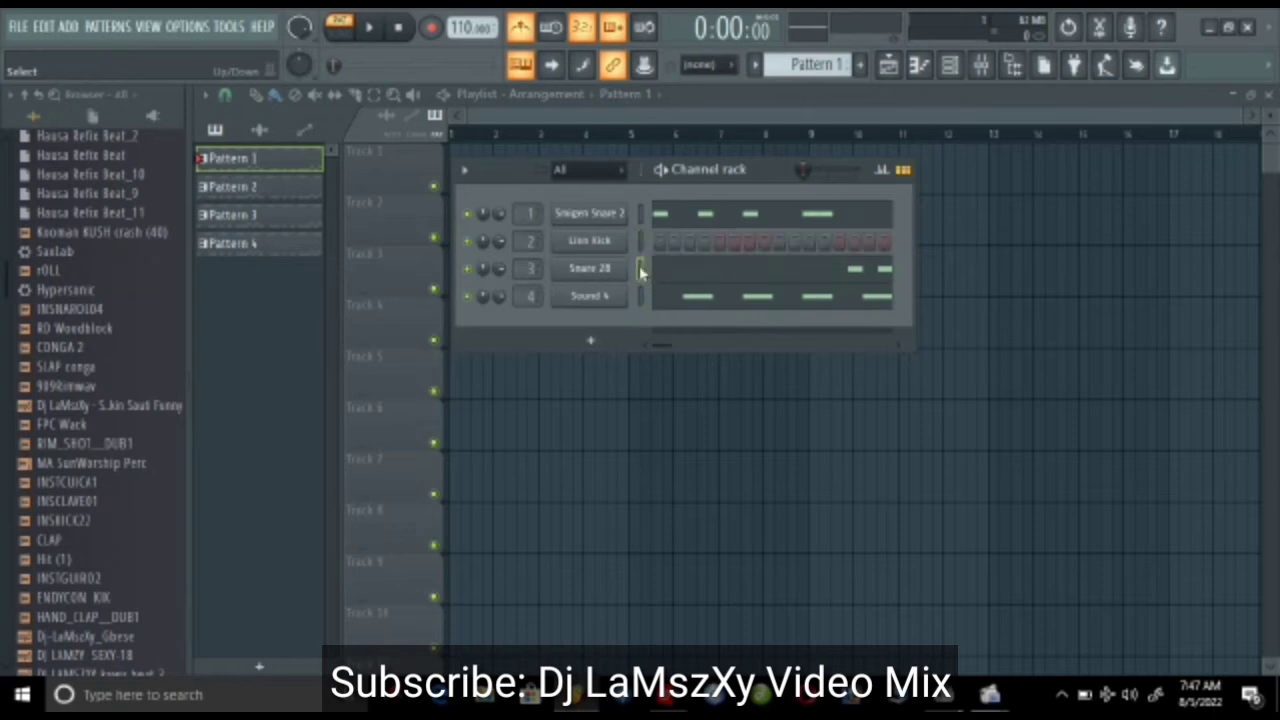
{"action": "left_click", "coordinate": [641, 270]}
{"action": "left_click", "coordinate": [641, 297]}
Step: In Pattern 2, clear the notes of Smigen Snare 2, Snare 28 and Sound 4, keeping only Linn Kick
{"action": "scroll", "coordinate": [812, 64], "scroll_direction": "down", "scroll_amount": 1}
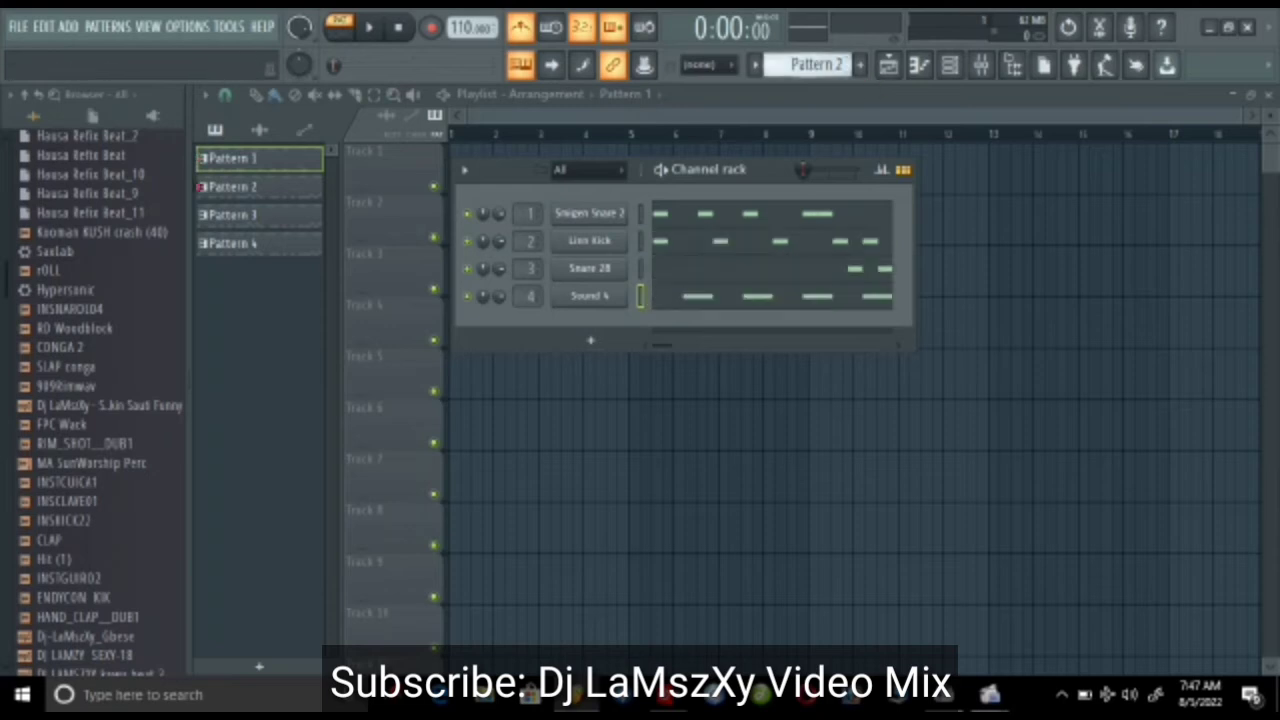
{"action": "left_click", "coordinate": [641, 213]}
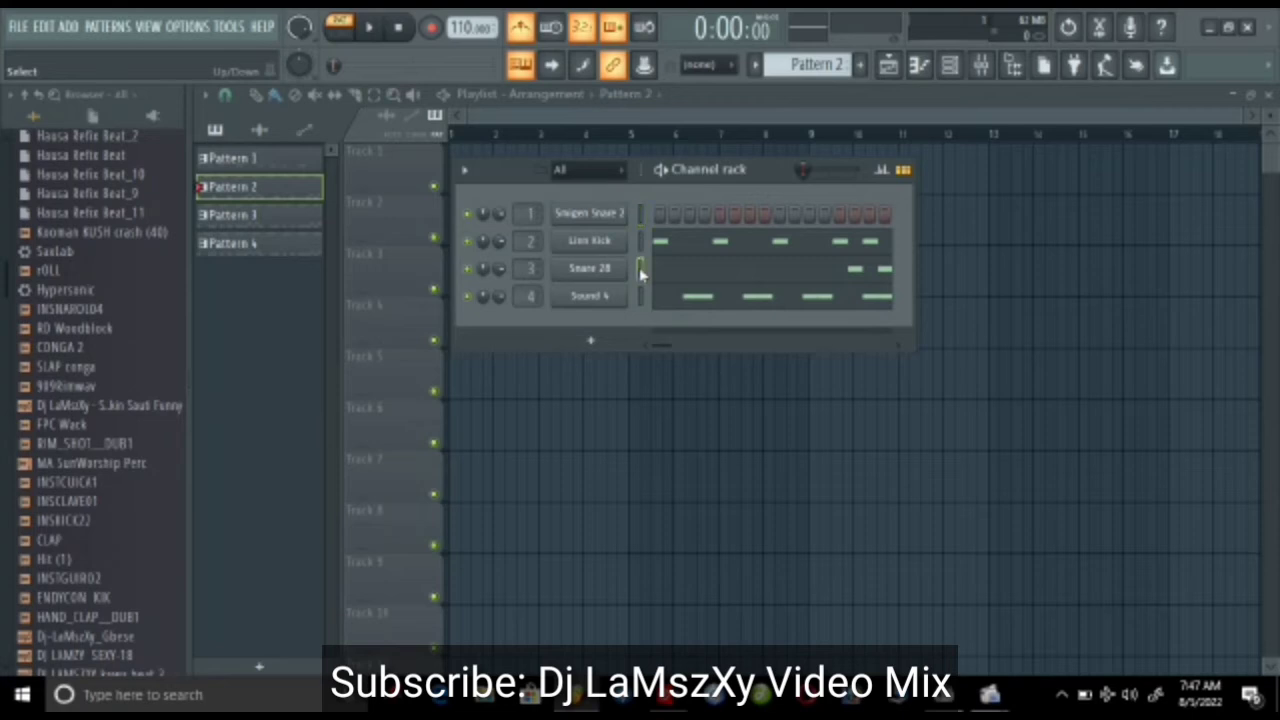
{"action": "left_click", "coordinate": [641, 270]}
{"action": "left_click", "coordinate": [641, 297]}
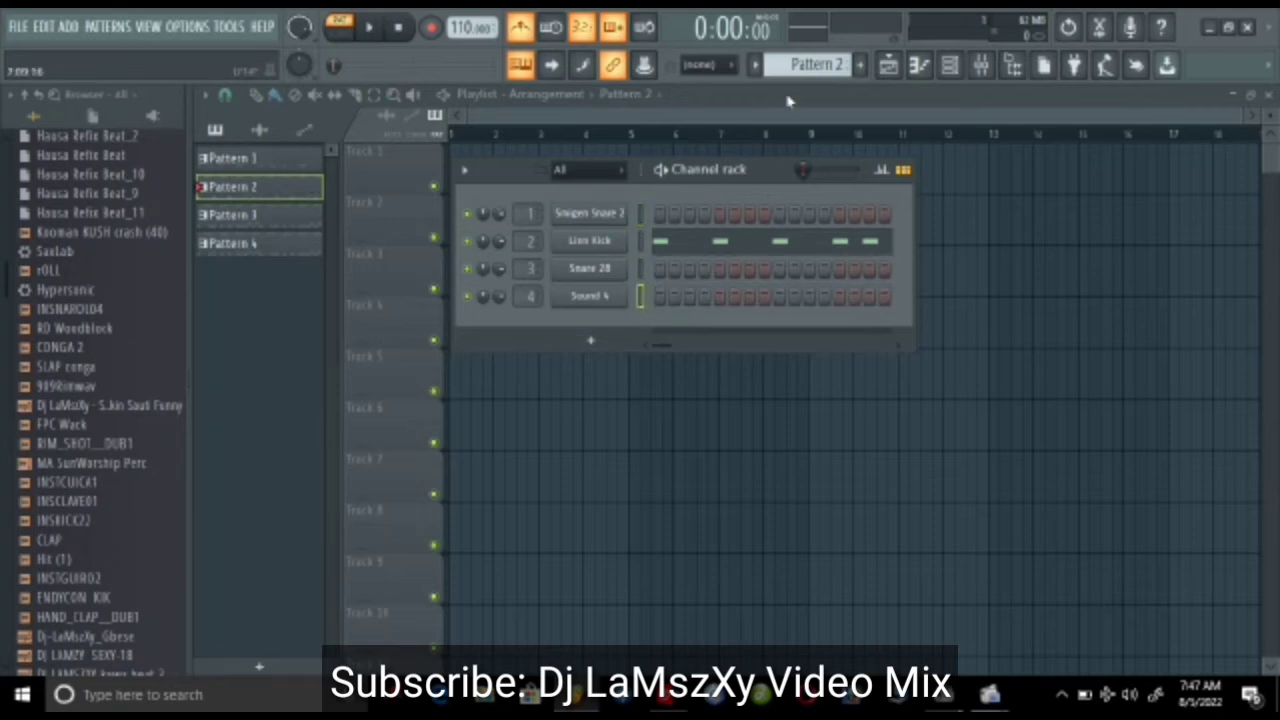
Step: In Pattern 3, clear the notes of Smigen Snare 2, Linn Kick and Sound 4, keeping only Snare 28
{"action": "scroll", "coordinate": [786, 67], "scroll_direction": "down", "scroll_amount": 1}
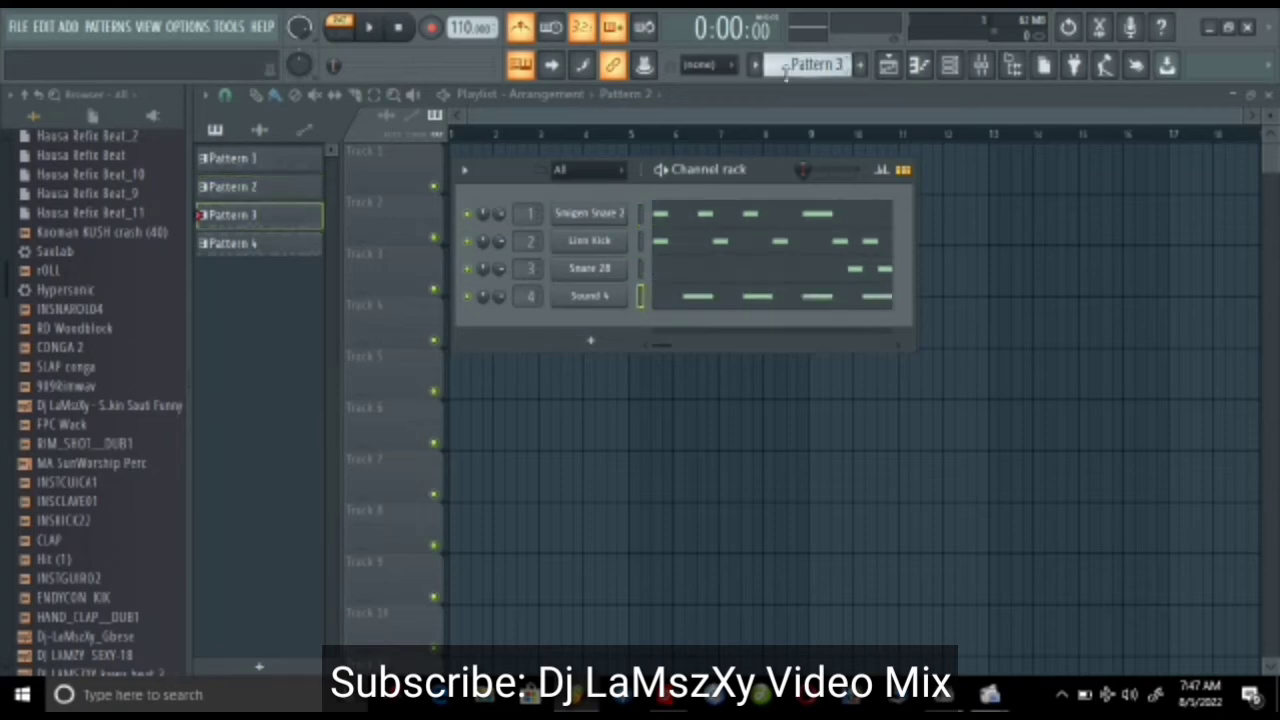
{"action": "left_click", "coordinate": [641, 213]}
{"action": "left_click", "coordinate": [641, 241]}
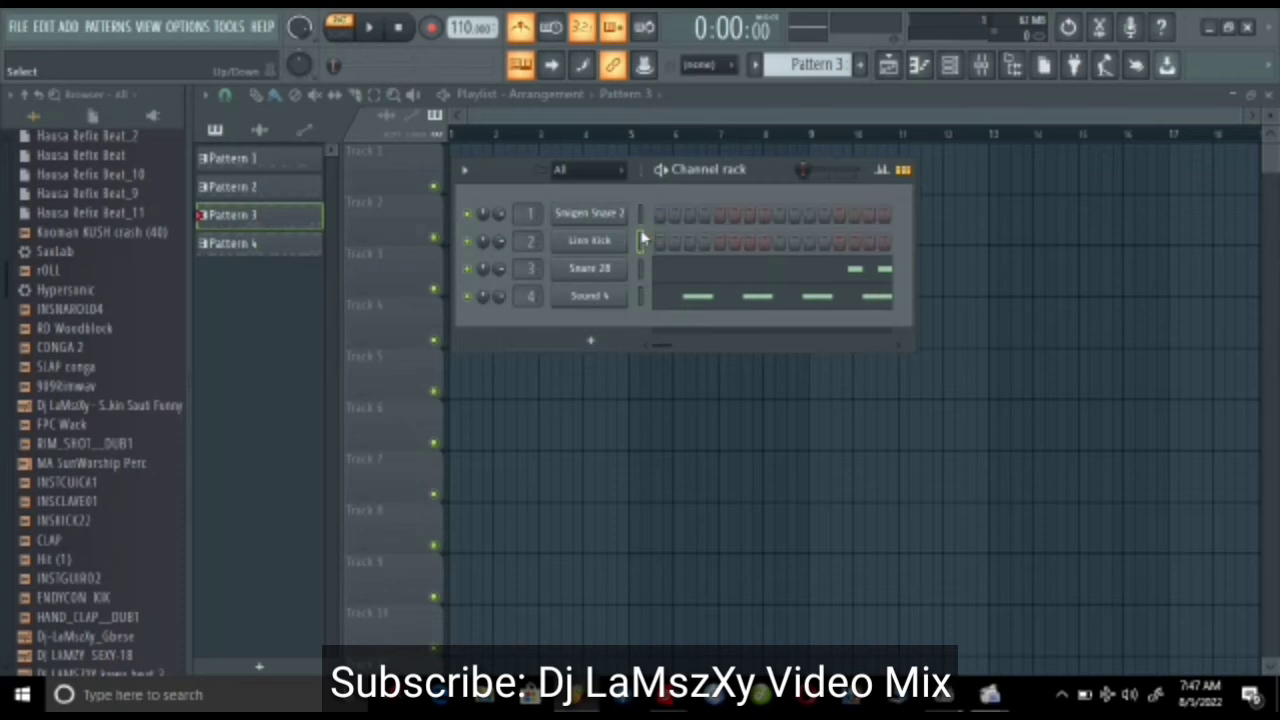
{"action": "left_click", "coordinate": [642, 297]}
Step: In Pattern 4, clear every channel's notes except Sound 4 and hide the channel rack
{"action": "scroll", "coordinate": [801, 62], "scroll_direction": "down", "scroll_amount": 1}
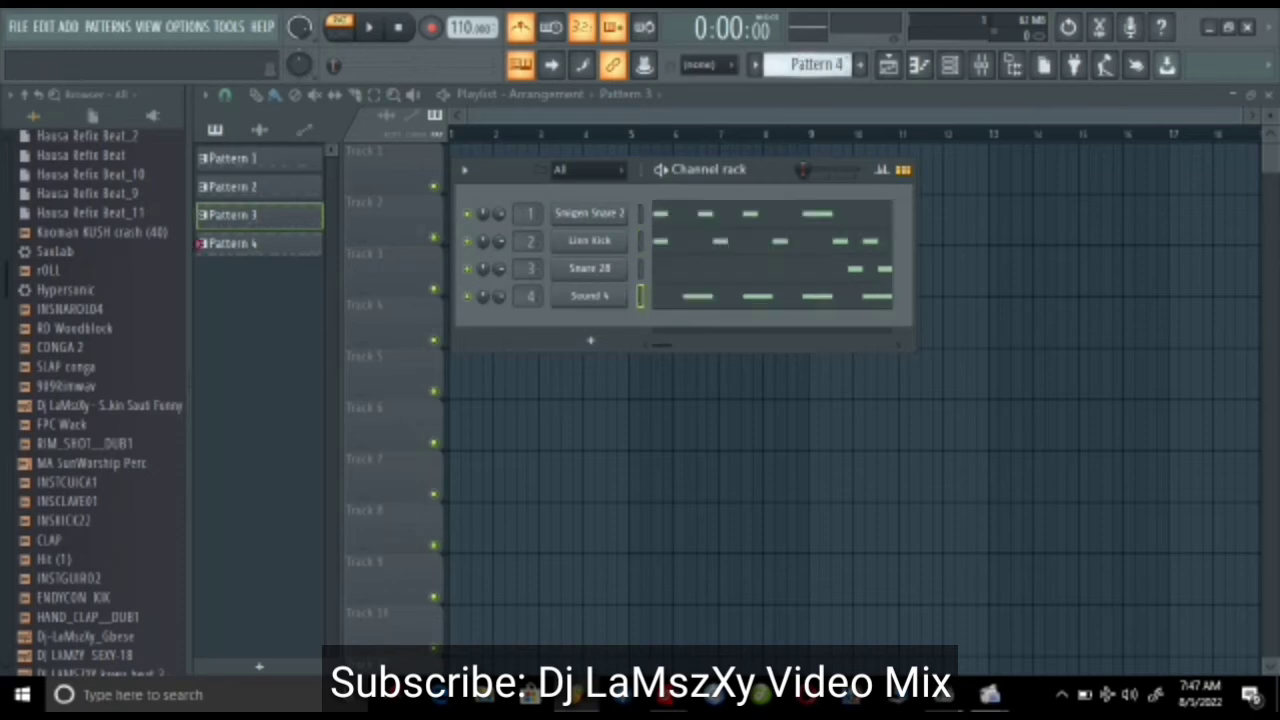
{"action": "left_click", "coordinate": [641, 213]}
{"action": "left_click", "coordinate": [641, 241]}
{"action": "left_click", "coordinate": [642, 268]}
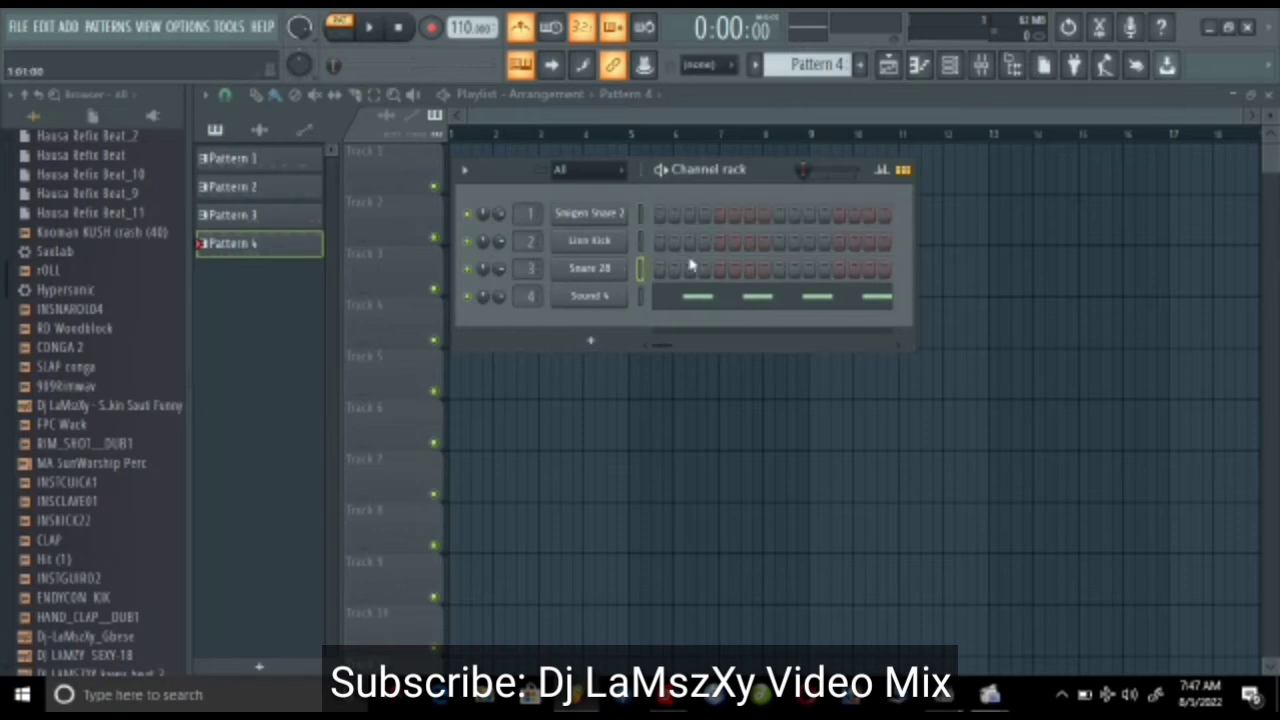
{"action": "left_click", "coordinate": [950, 65]}
{"action": "key", "text": "F6"}
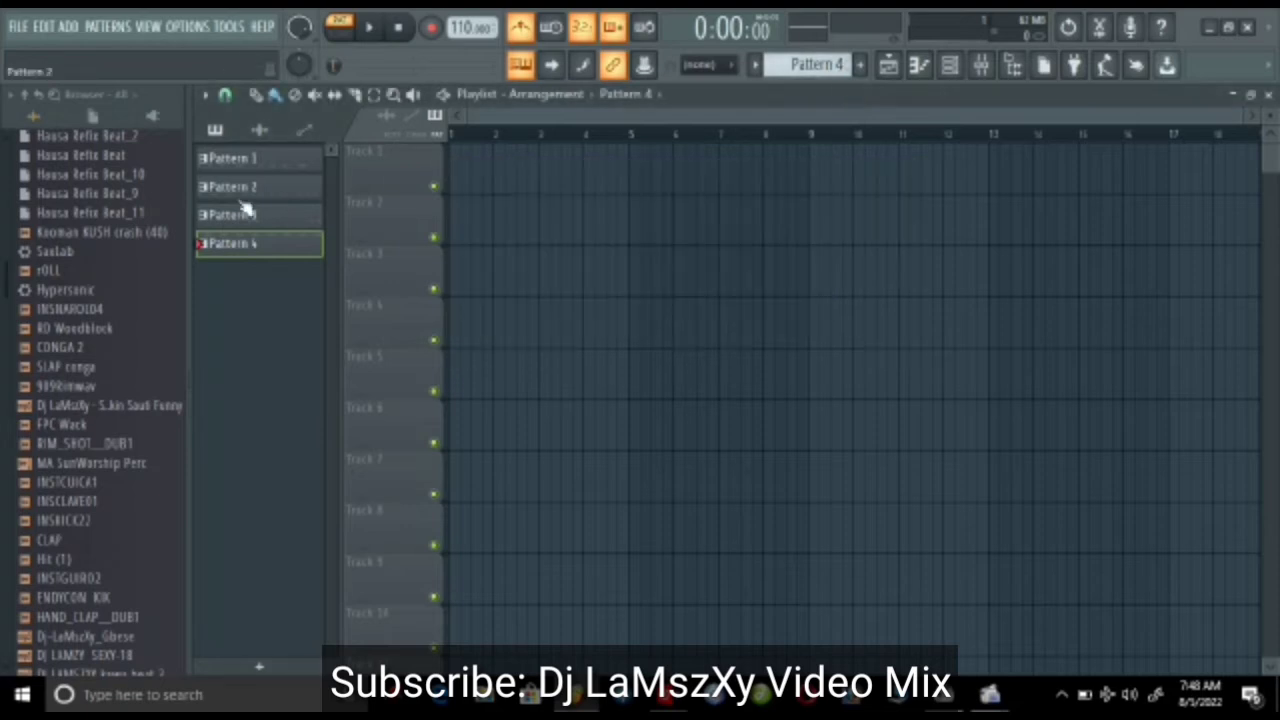
Step: Place Patterns 1 to 4 at bar 1 of the playlist, one each on Tracks 1 to 4
{"action": "left_click", "coordinate": [281, 164]}
{"action": "left_click_drag", "start_coordinate": [258, 170], "coordinate": [449, 186]}
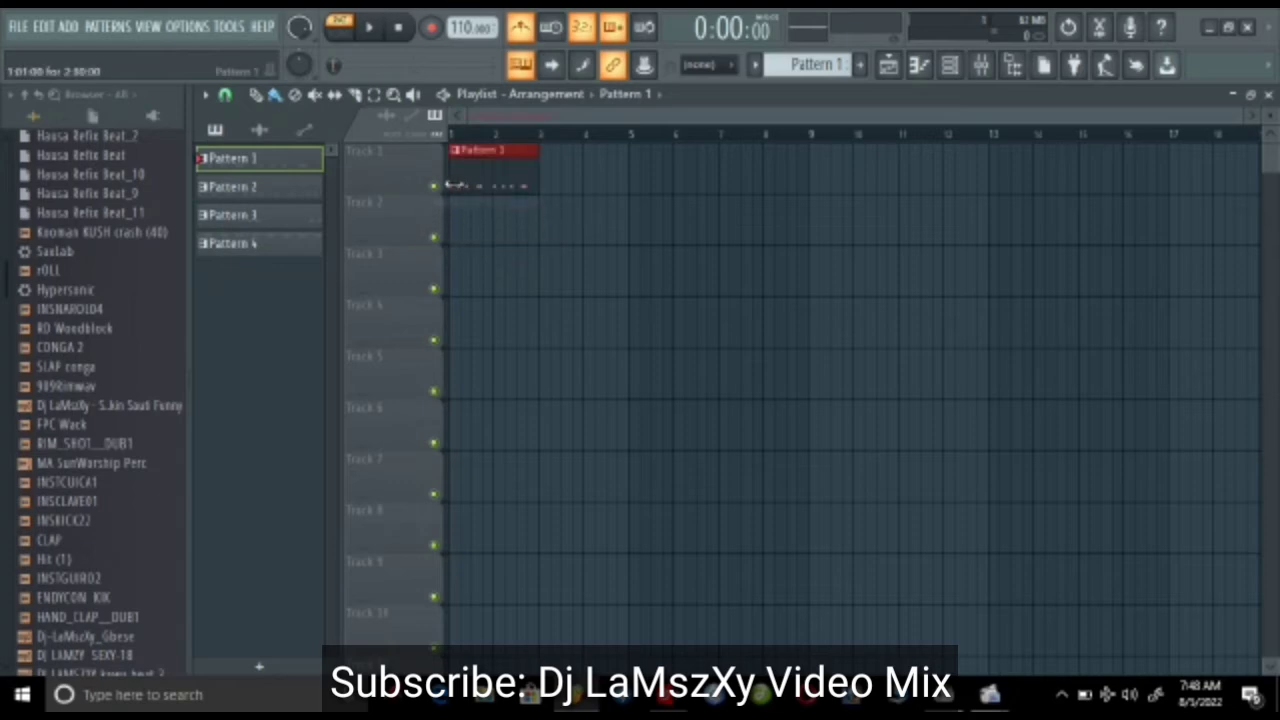
{"action": "left_click_drag", "start_coordinate": [296, 206], "coordinate": [505, 212]}
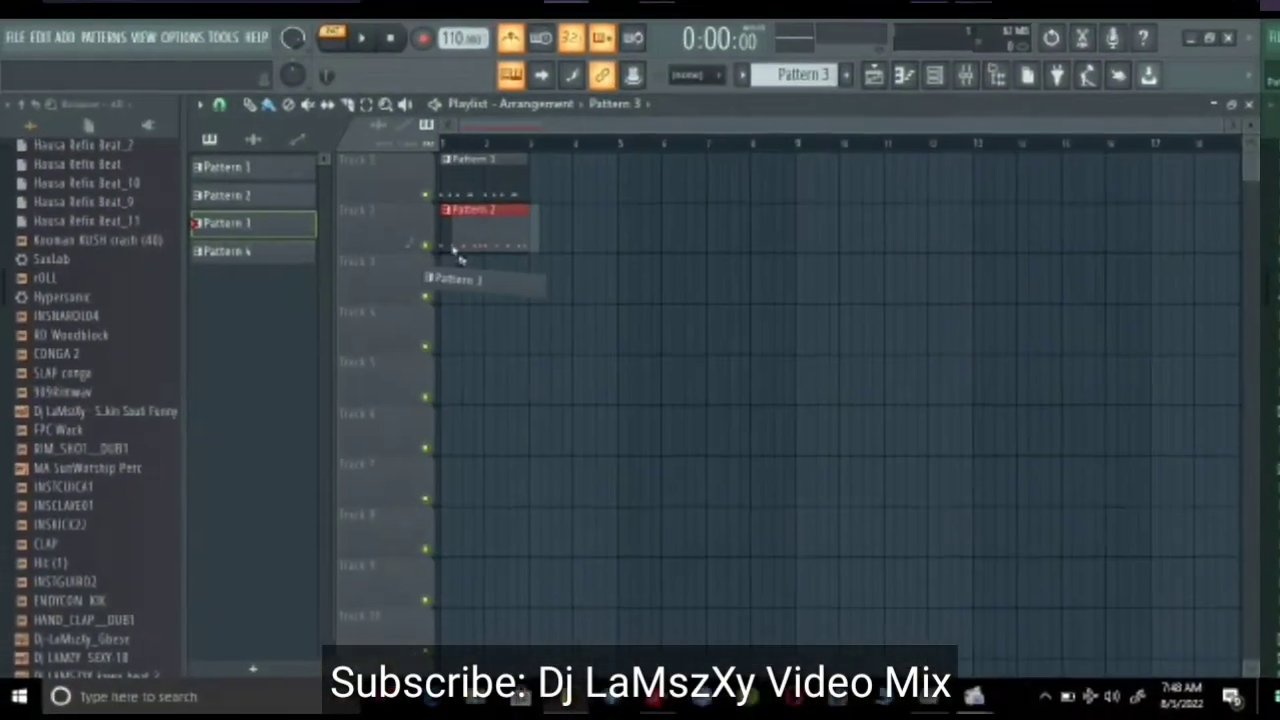
{"action": "left_click_drag", "start_coordinate": [451, 277], "coordinate": [455, 275]}
{"action": "left_click_drag", "start_coordinate": [303, 249], "coordinate": [470, 305]}
{"action": "left_click_drag", "start_coordinate": [525, 268], "coordinate": [500, 285]}
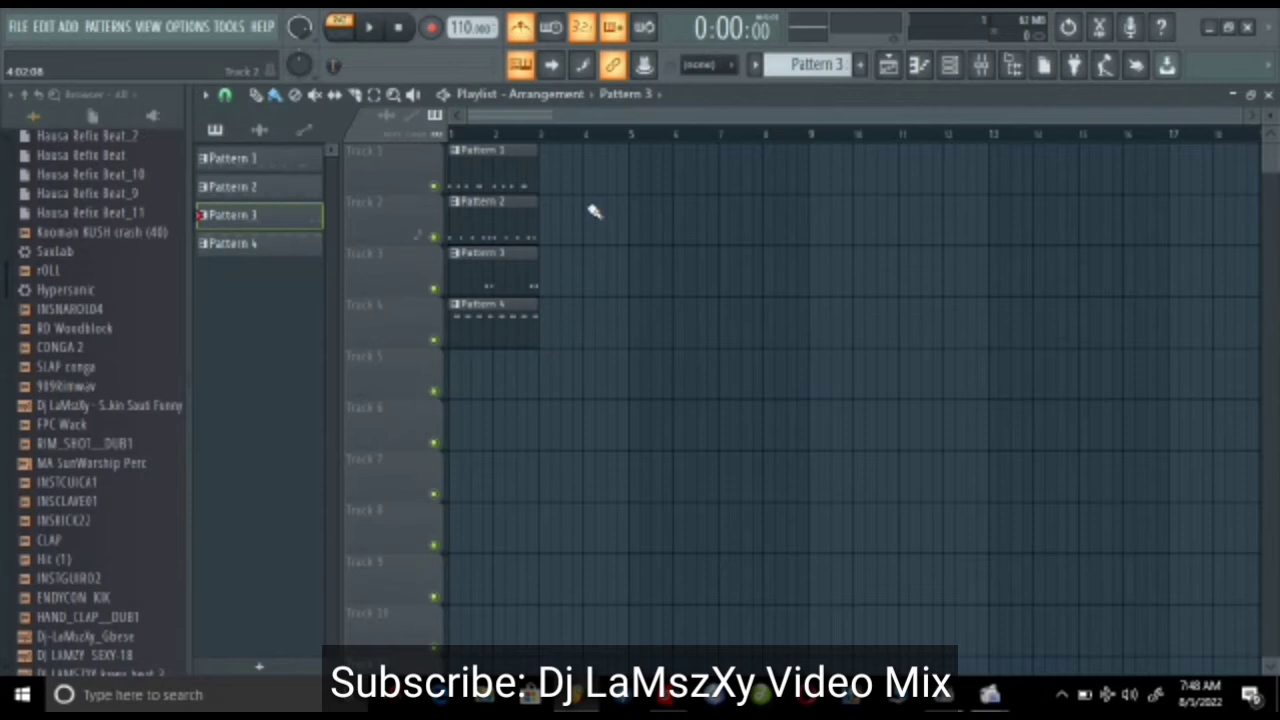
Step: Repeat the four pattern clips along Tracks 1 to 4 up to bar 9, and copy that whole block further along the playlist
{"action": "left_click_drag", "start_coordinate": [578, 138], "coordinate": [502, 340]}
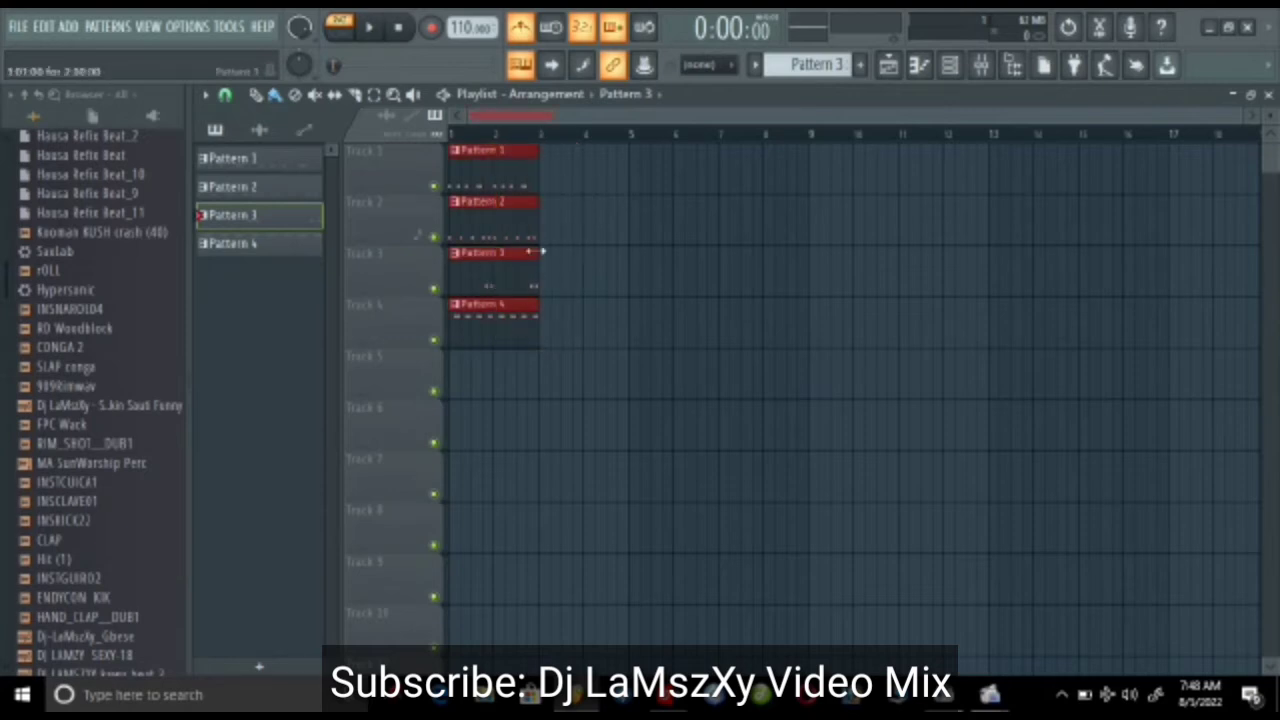
{"action": "left_click_drag", "start_coordinate": [503, 182], "coordinate": [759, 175]}
{"action": "left_click_drag", "start_coordinate": [846, 143], "coordinate": [495, 365]}
{"action": "left_click_drag", "start_coordinate": [519, 170], "coordinate": [904, 172]}
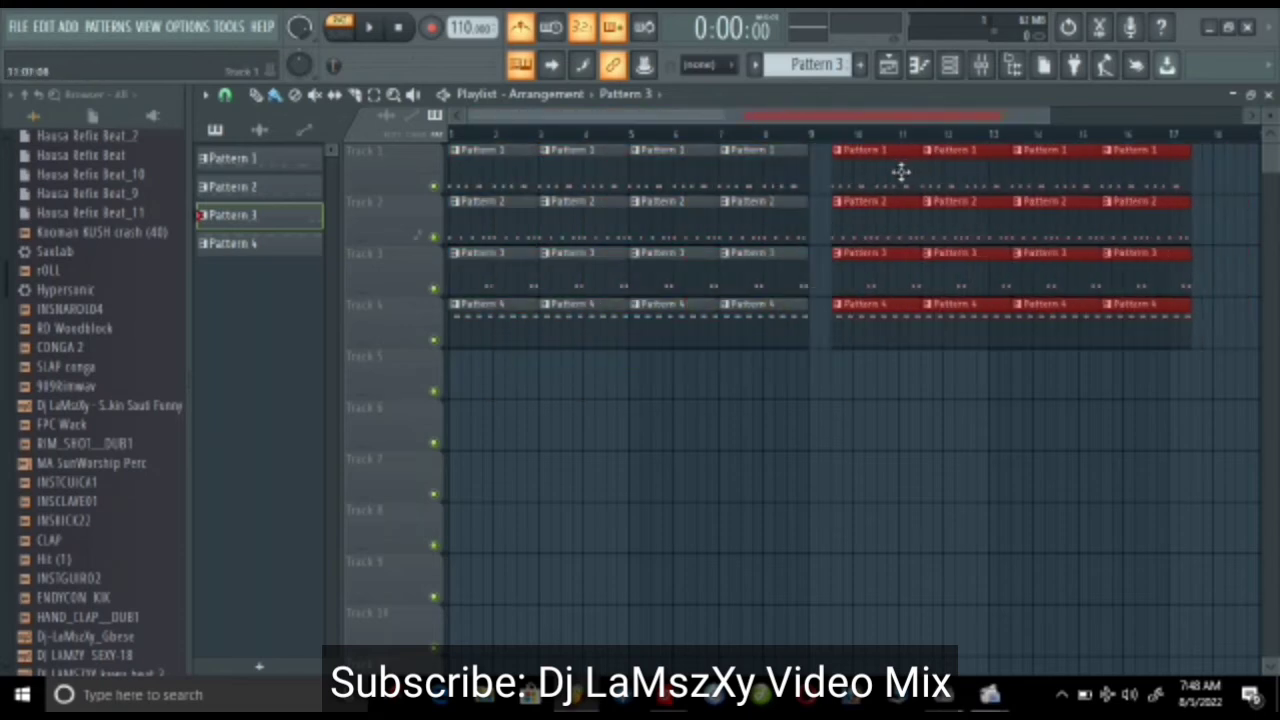
{"action": "scroll", "coordinate": [890, 118], "scroll_direction": "down", "scroll_amount": 1}
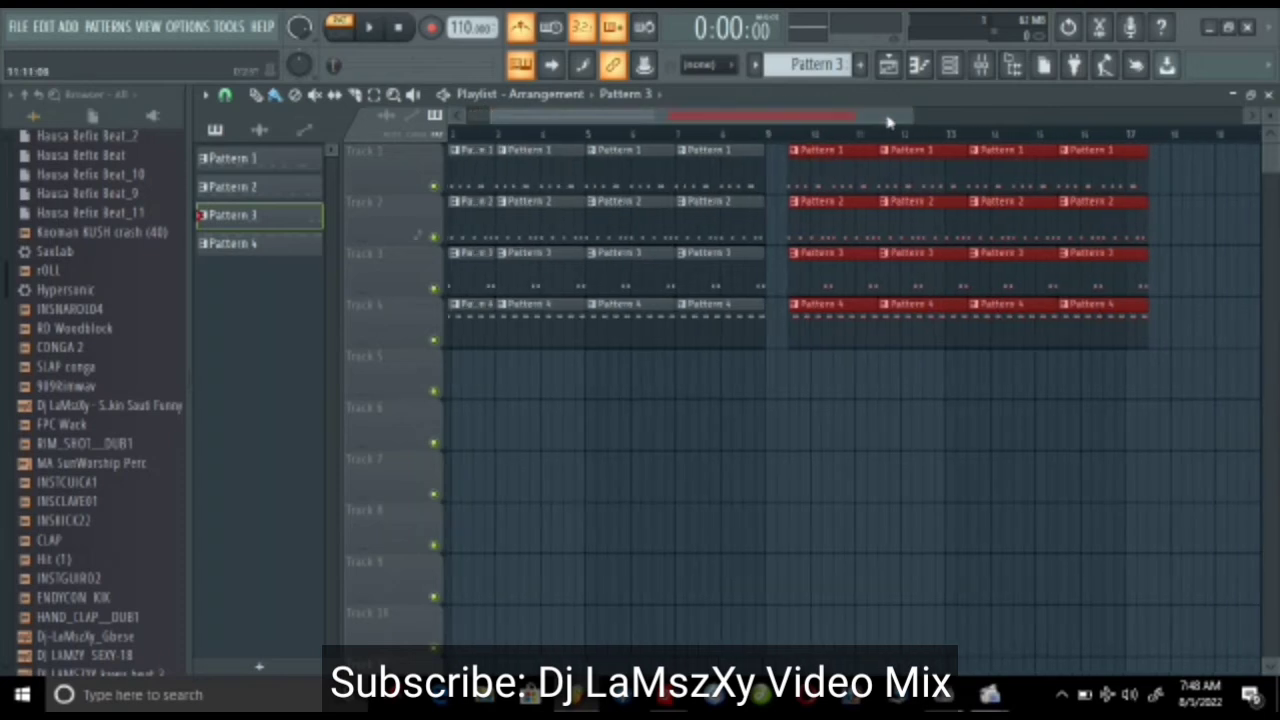
Step: Duplicate the second block of pattern clips directly after itself, up to about bar 25, and preview the arrangement in song mode
{"action": "left_click_drag", "start_coordinate": [907, 116], "coordinate": [1126, 148]}
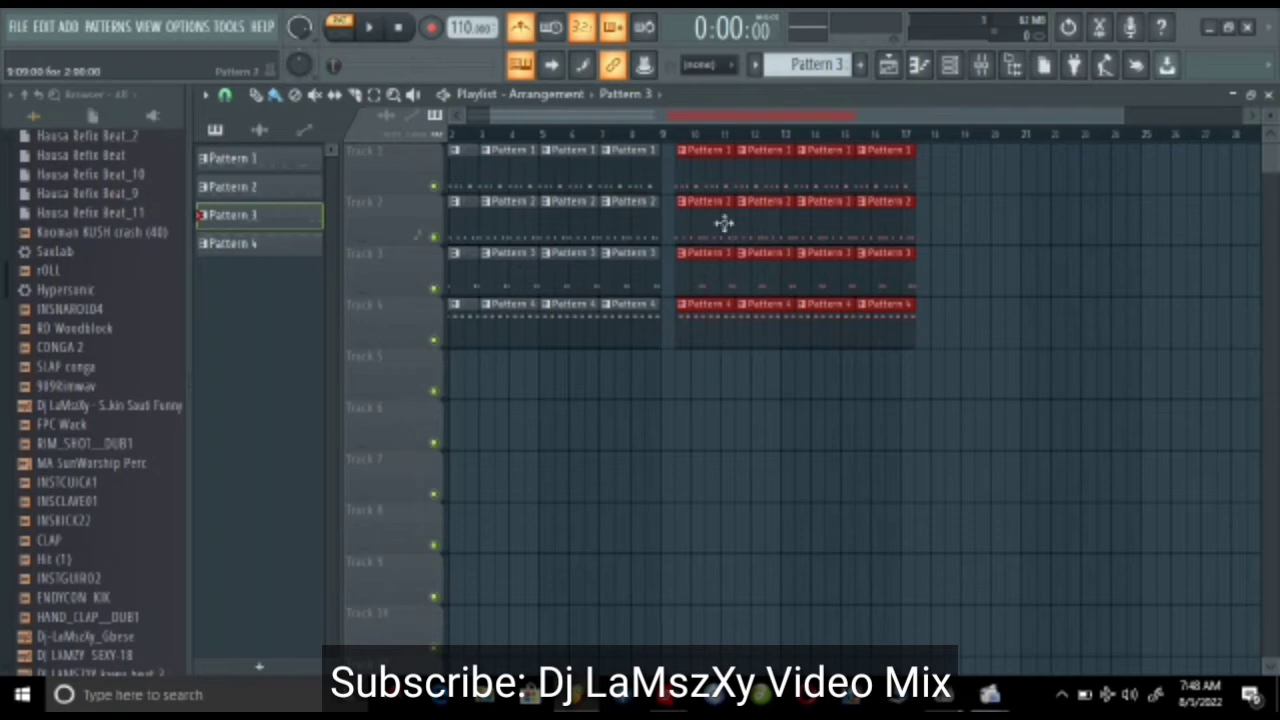
{"action": "key", "text": "ctrl+b"}
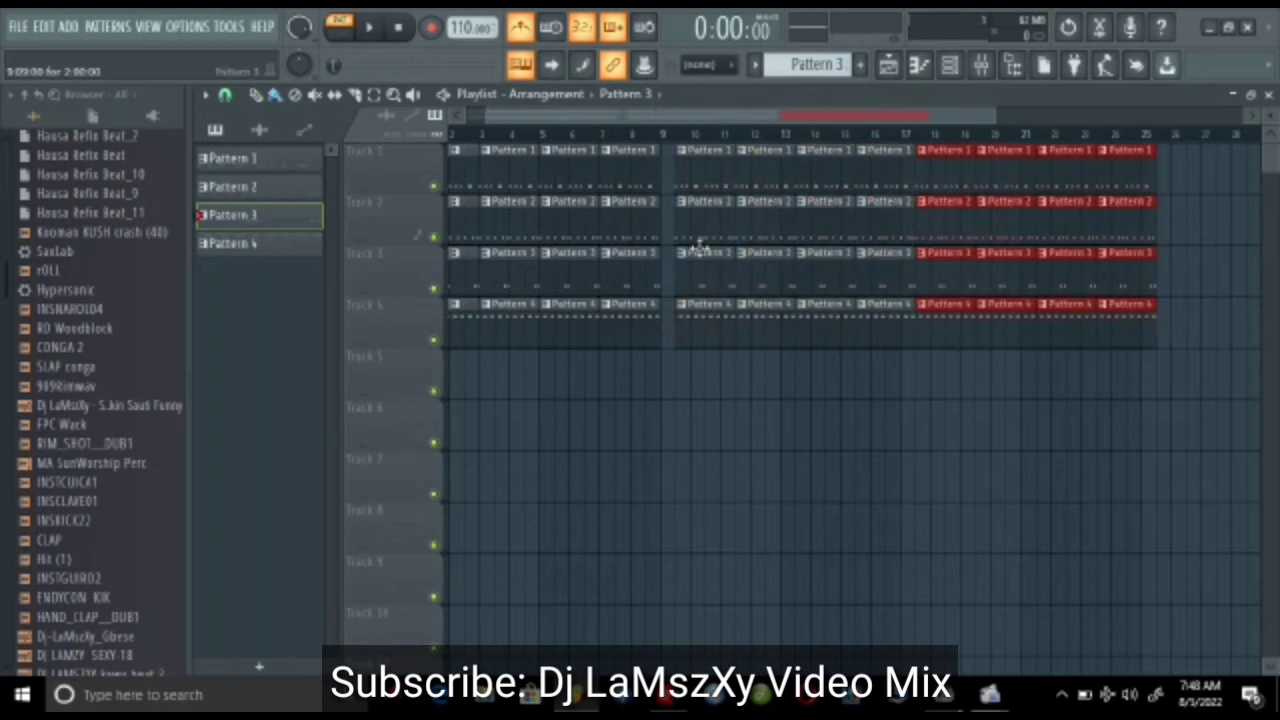
{"action": "scroll", "coordinate": [497, 137], "scroll_direction": "left", "scroll_amount": 1}
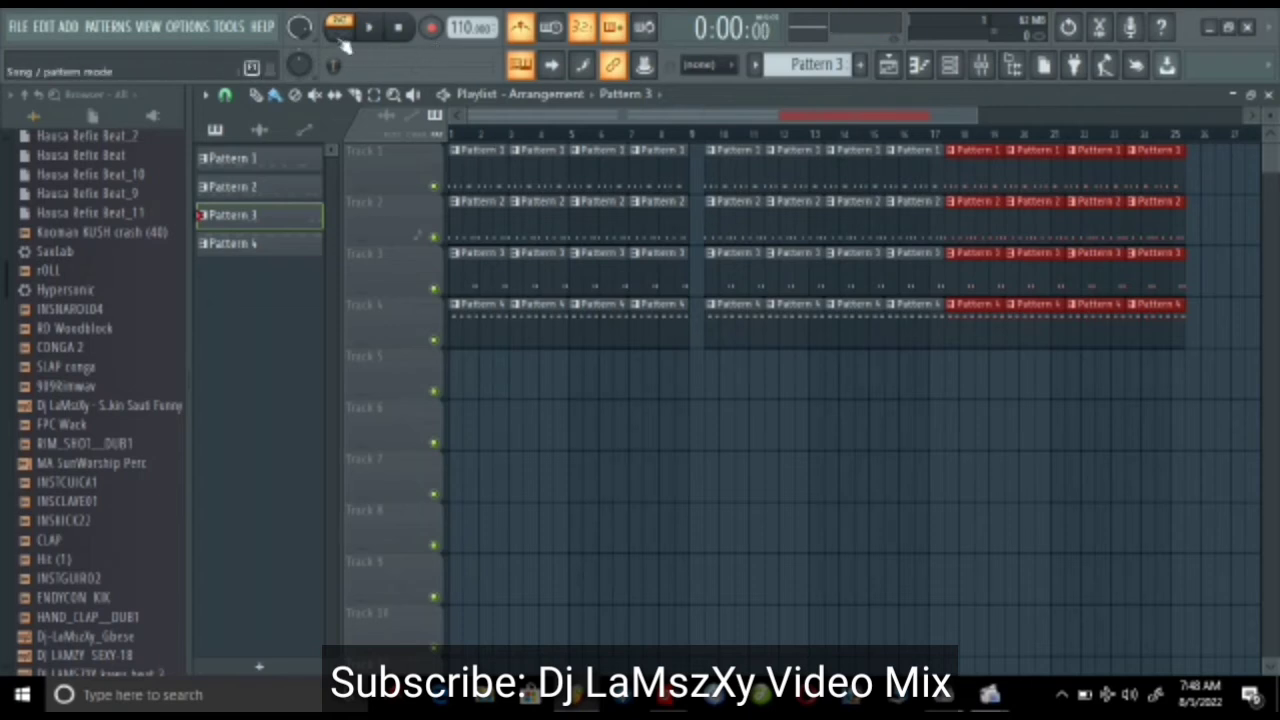
{"action": "key", "text": "space"}
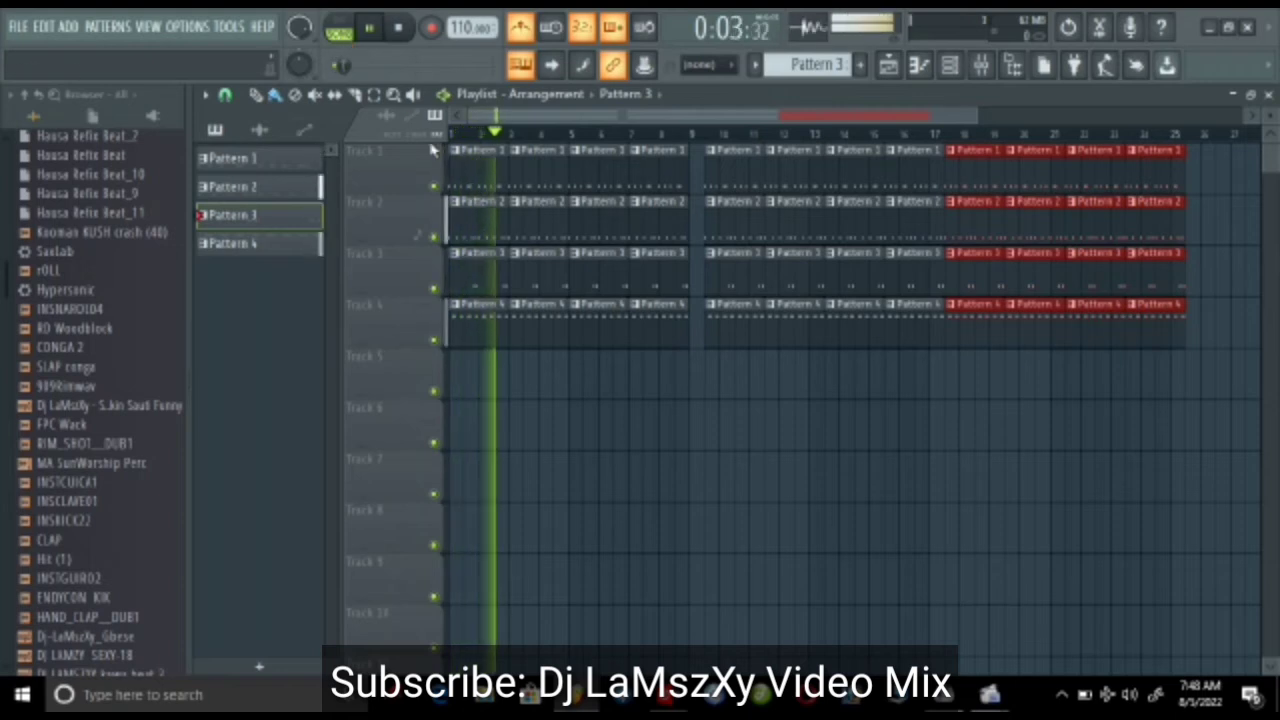
{"action": "key", "text": "space"}
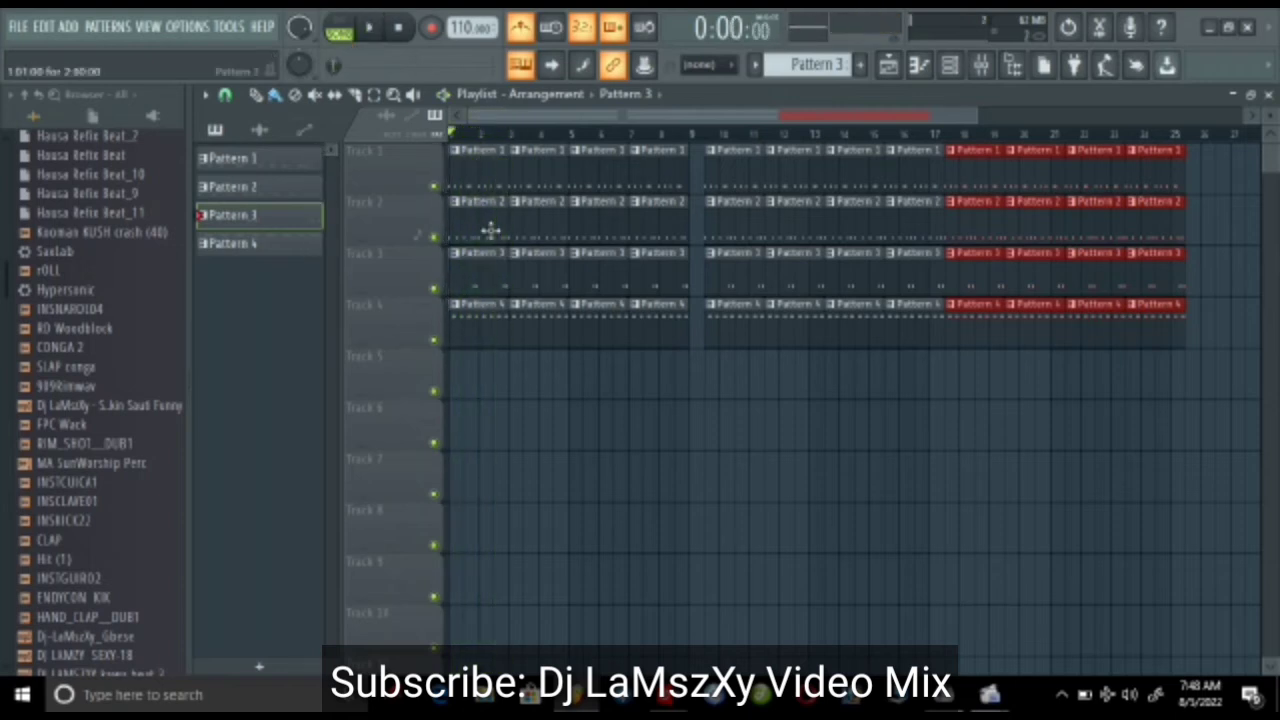
Step: While previewing the song, delete the Pattern 3 clips before bar 9 and the Pattern 4 clips between bars 3 and 7
{"action": "right_click", "coordinate": [497, 288]}
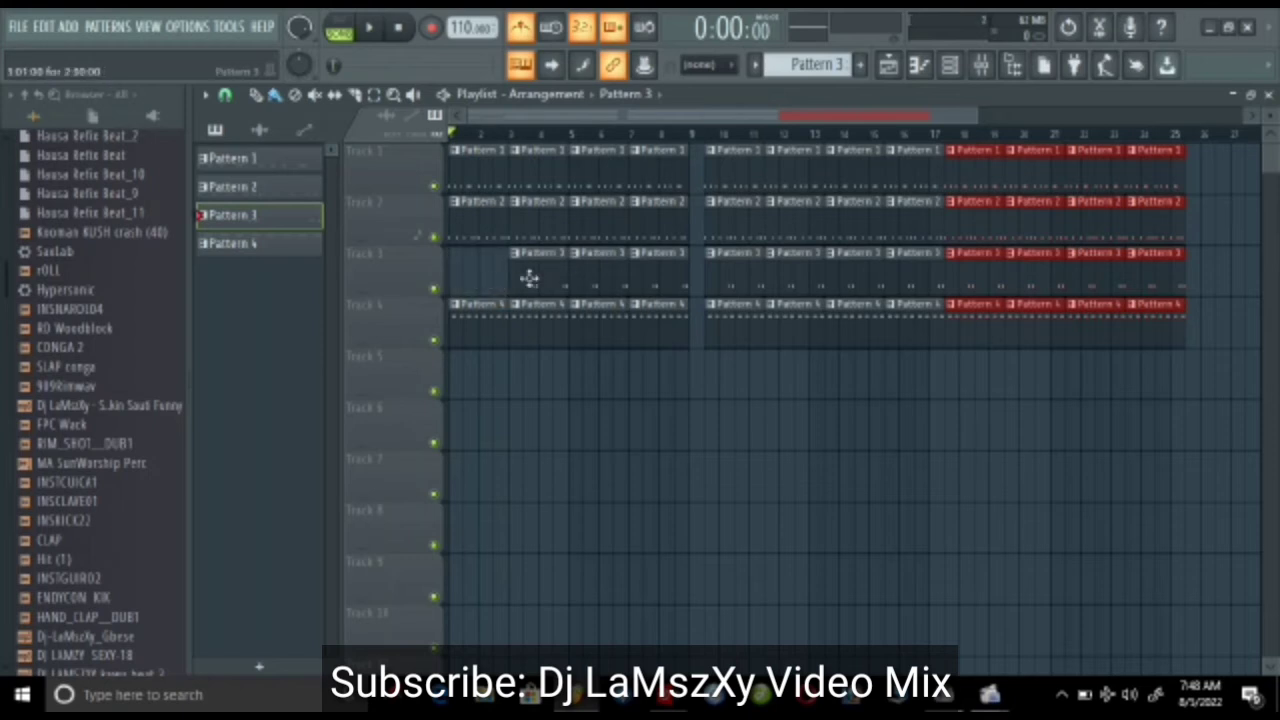
{"action": "right_click", "coordinate": [529, 278]}
{"action": "key", "text": "space"}
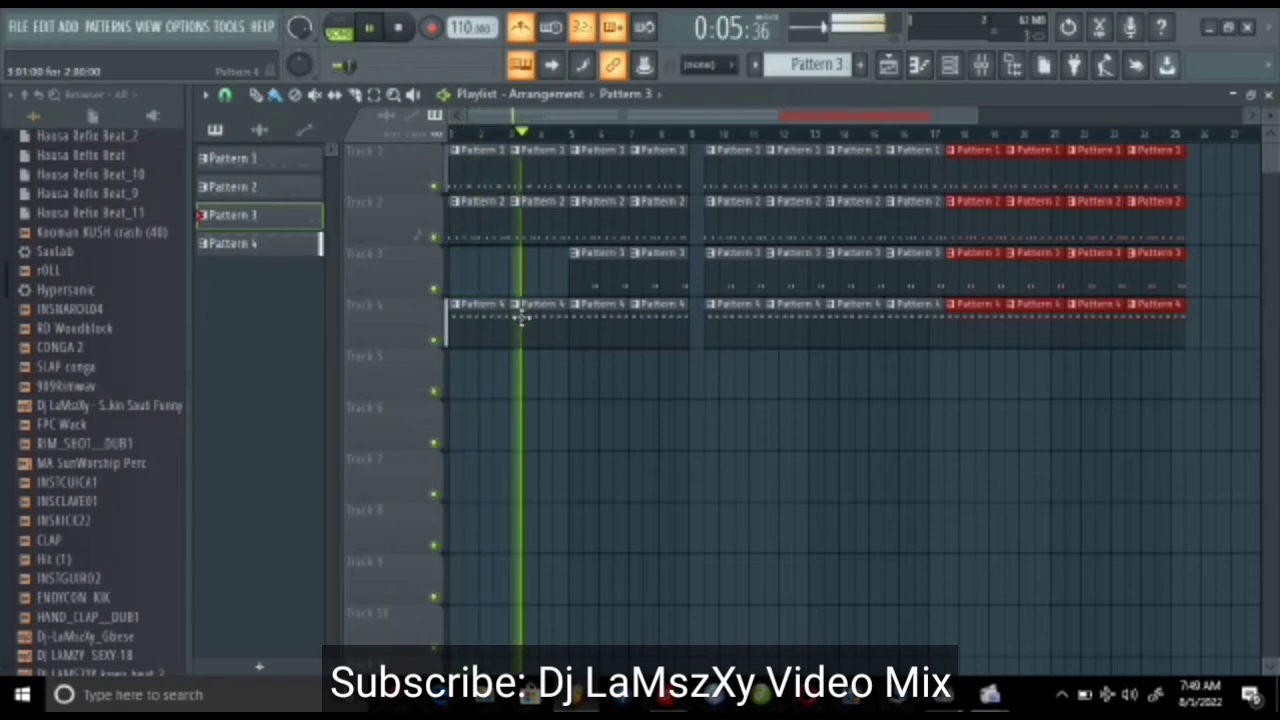
{"action": "key", "text": "space"}
{"action": "right_click", "coordinate": [533, 320]}
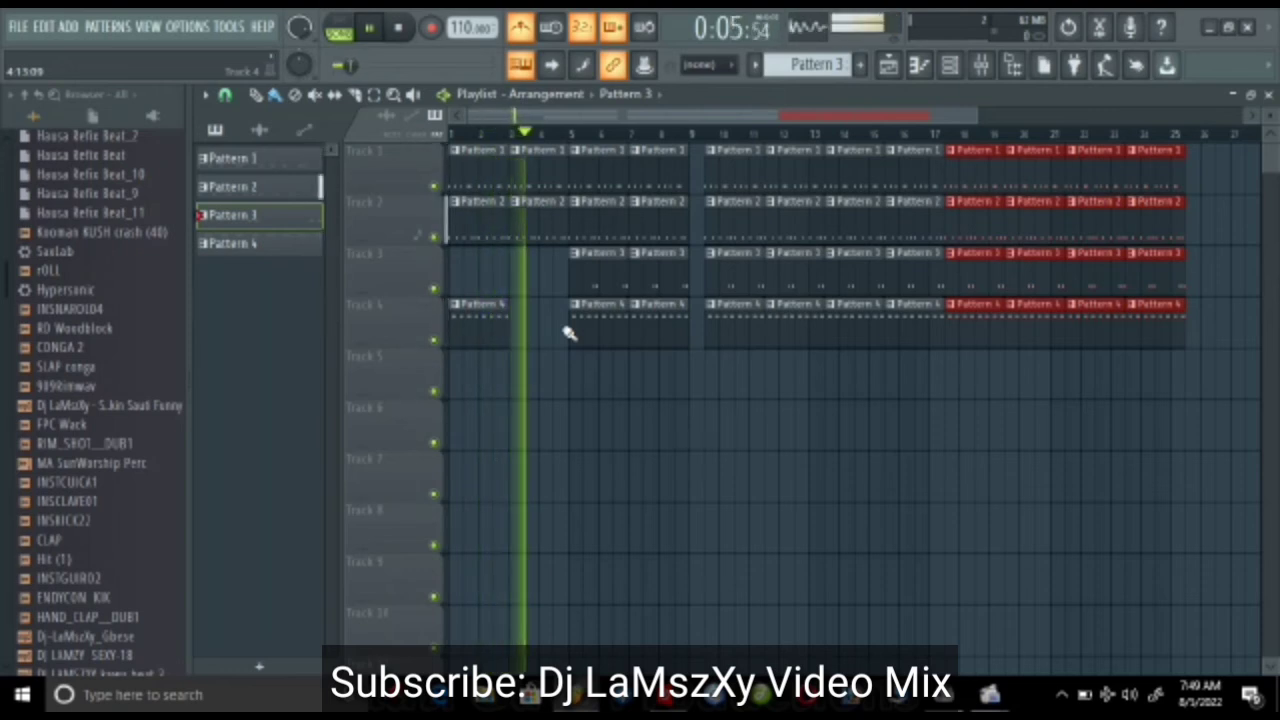
{"action": "right_click", "coordinate": [601, 265]}
{"action": "right_click", "coordinate": [666, 283]}
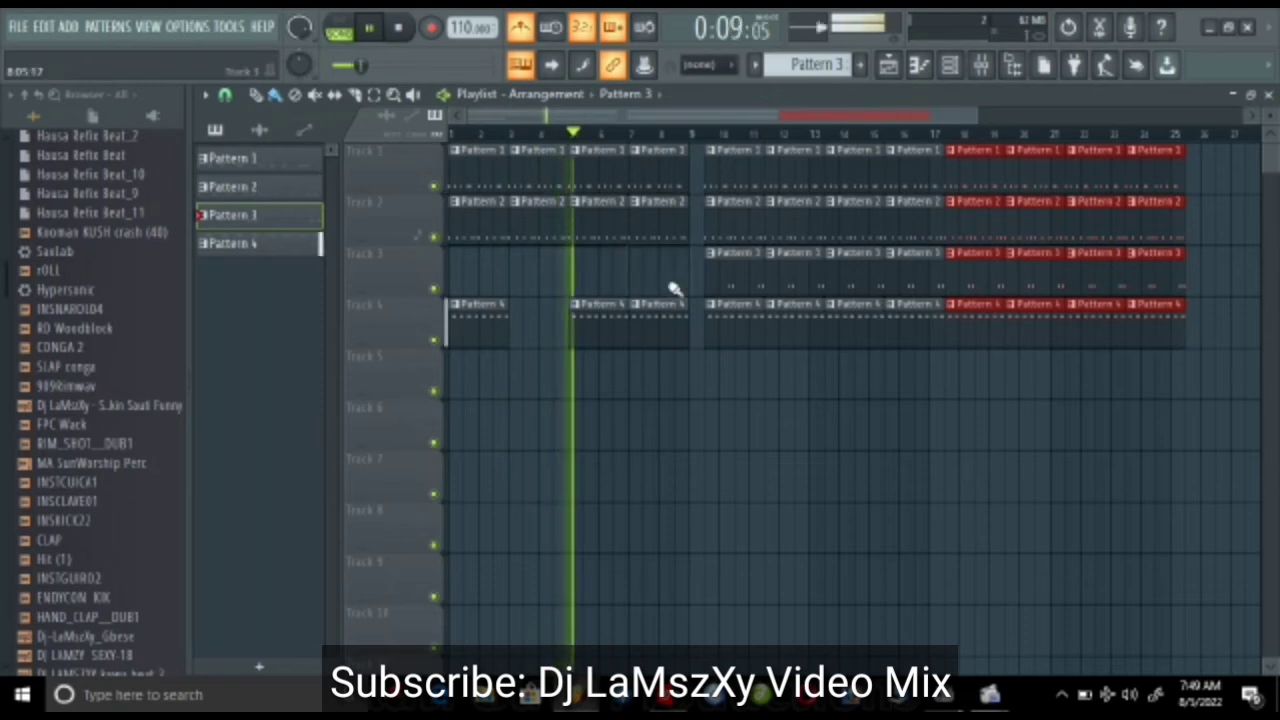
{"action": "left_click", "coordinate": [614, 320]}
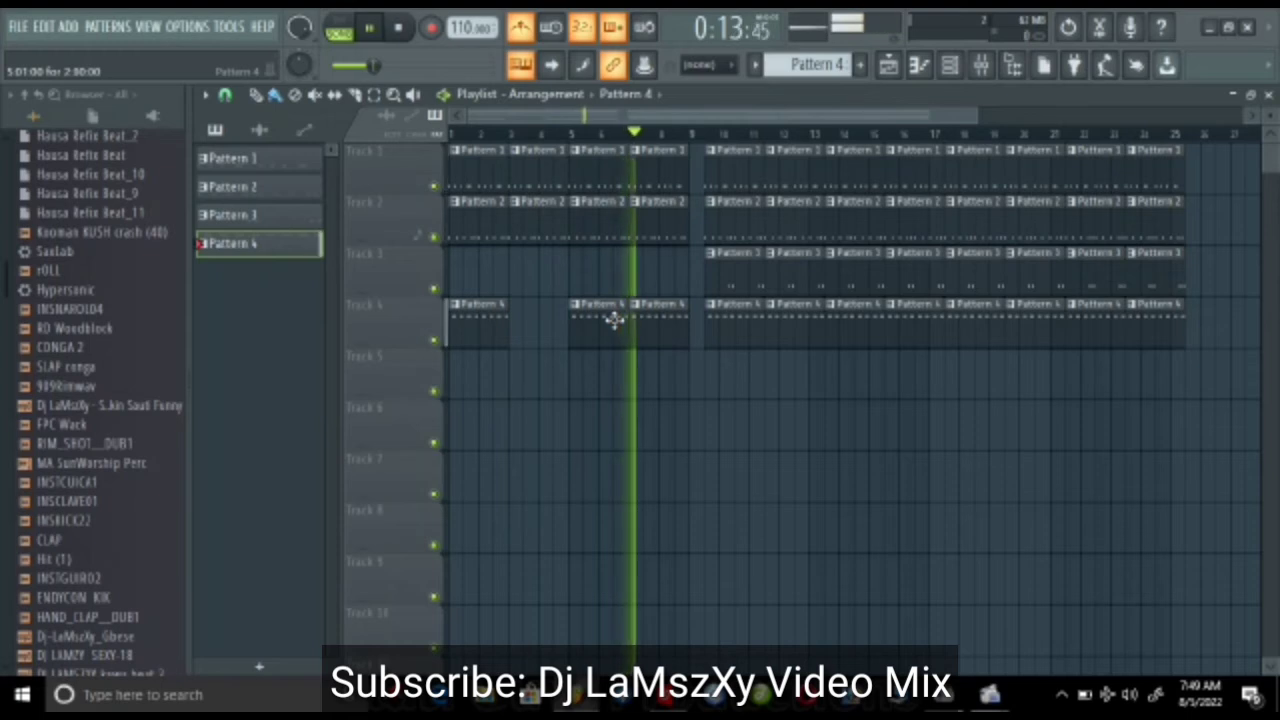
{"action": "right_click", "coordinate": [618, 322]}
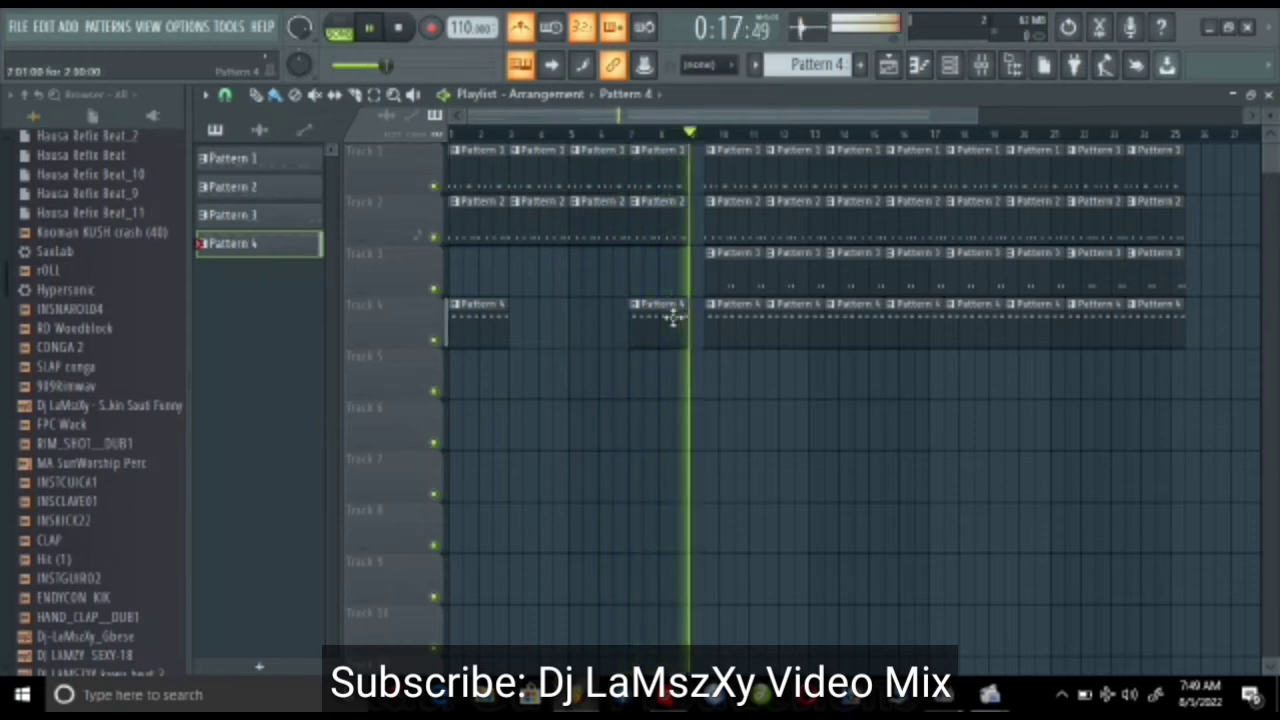
{"action": "key", "text": "space"}
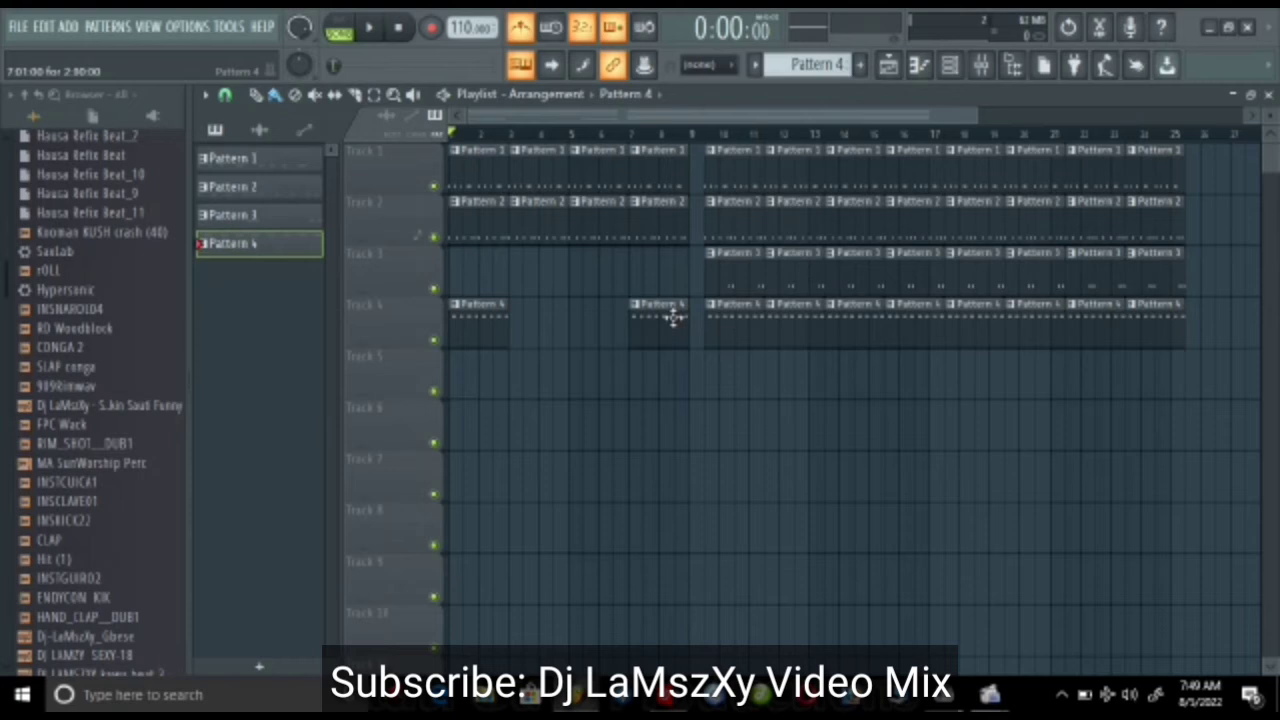
Step: Add the rOLL sample to Track 5, trimmed to about half a bar and aligned with the start of the second pattern block
{"action": "left_click", "coordinate": [68, 273]}
{"action": "left_click_drag", "start_coordinate": [196, 305], "coordinate": [690, 383]}
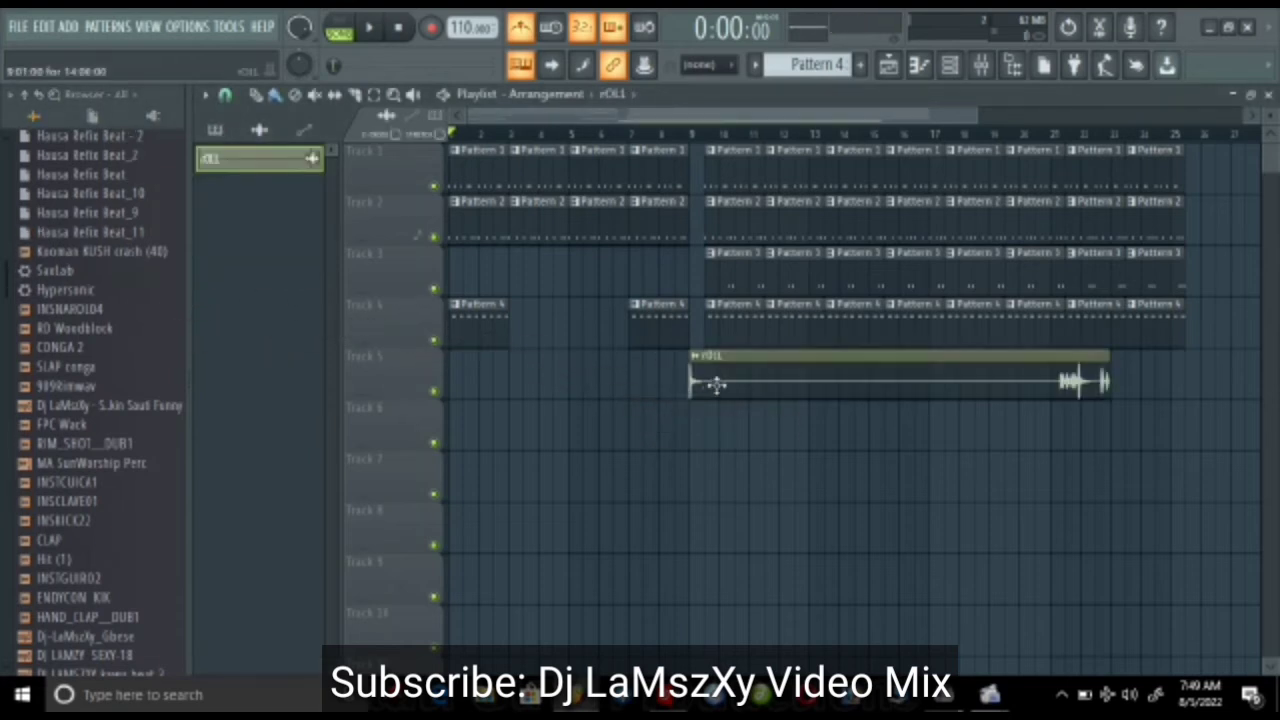
{"action": "key", "text": "space"}
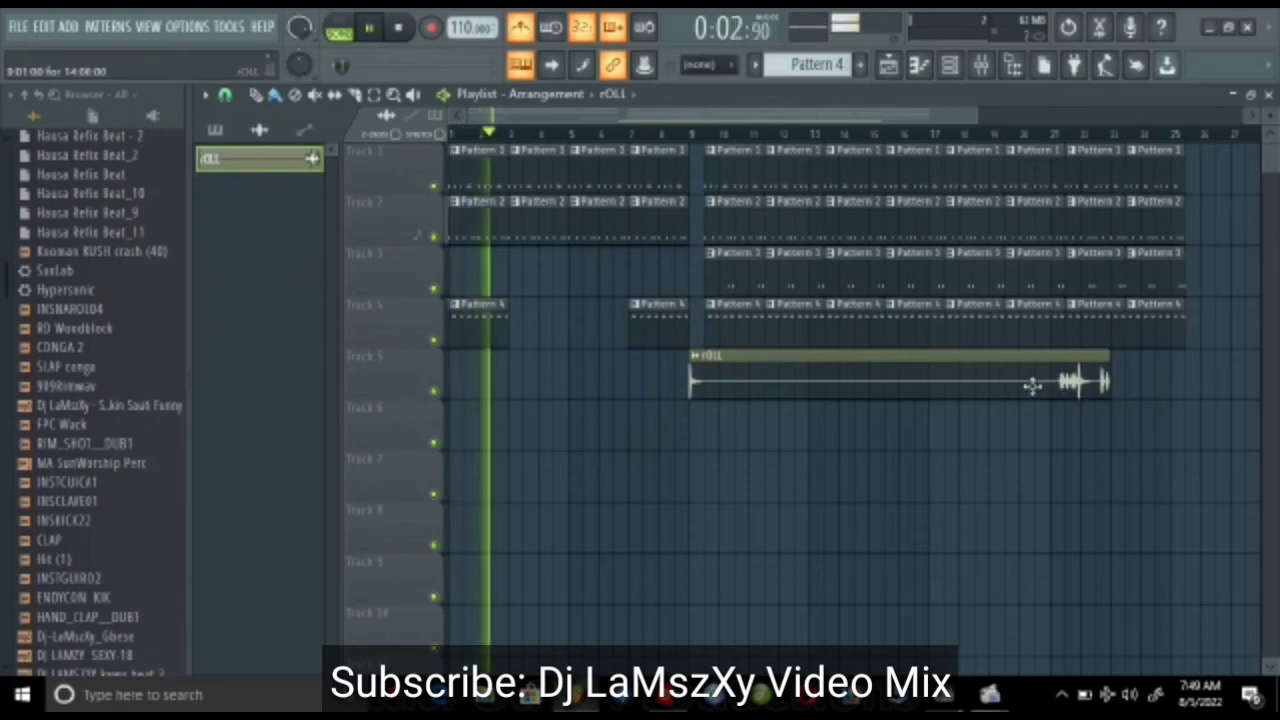
{"action": "left_click_drag", "start_coordinate": [798, 378], "coordinate": [632, 409]}
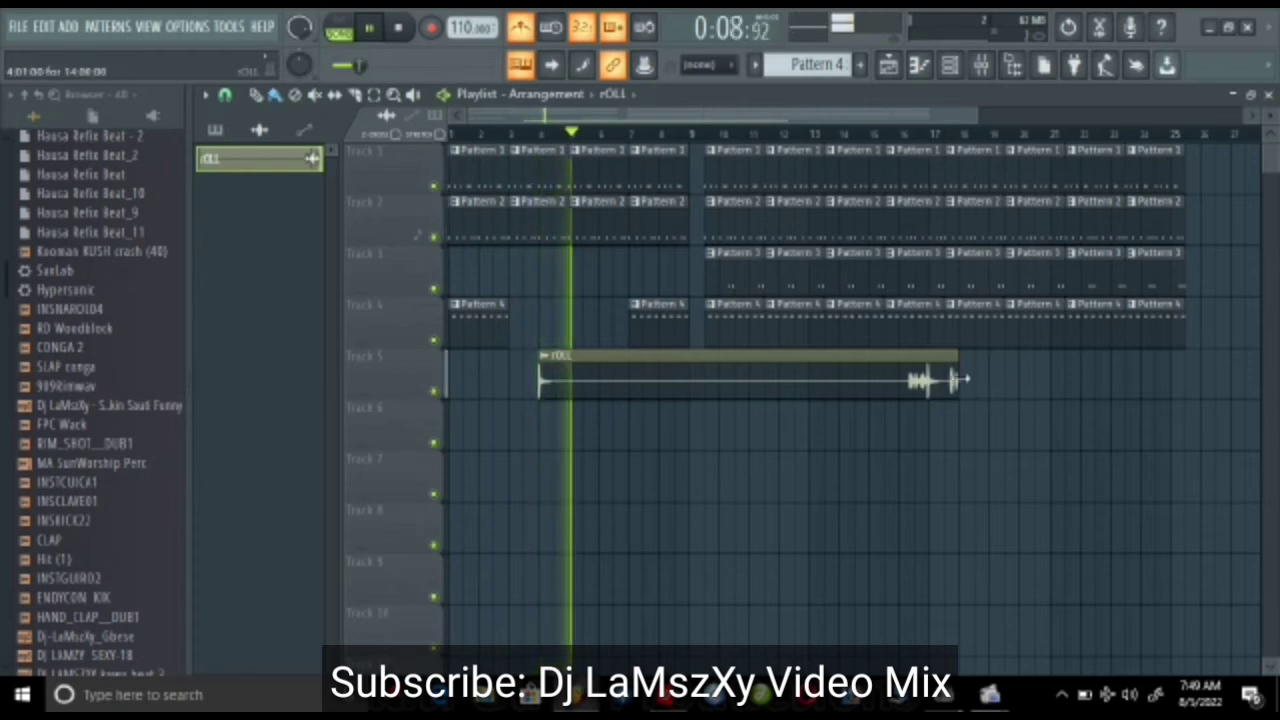
{"action": "left_click_drag", "start_coordinate": [960, 380], "coordinate": [551, 449]}
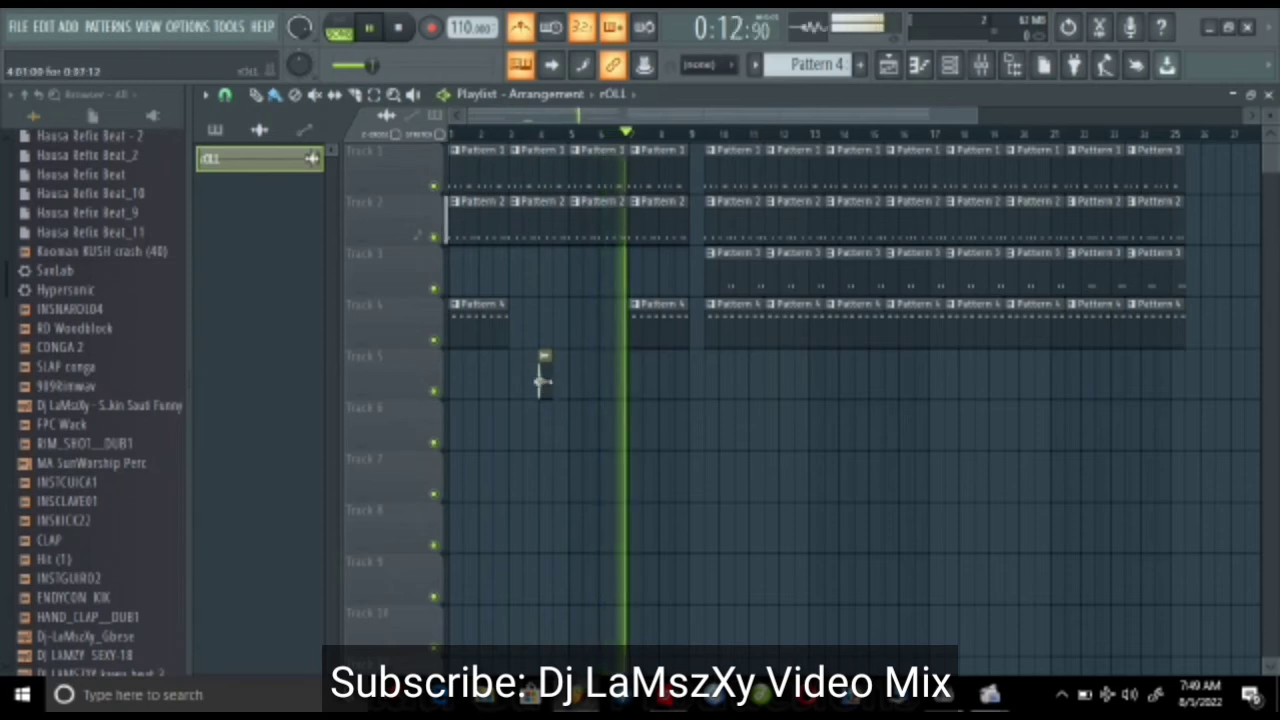
{"action": "left_click_drag", "start_coordinate": [542, 382], "coordinate": [702, 383]}
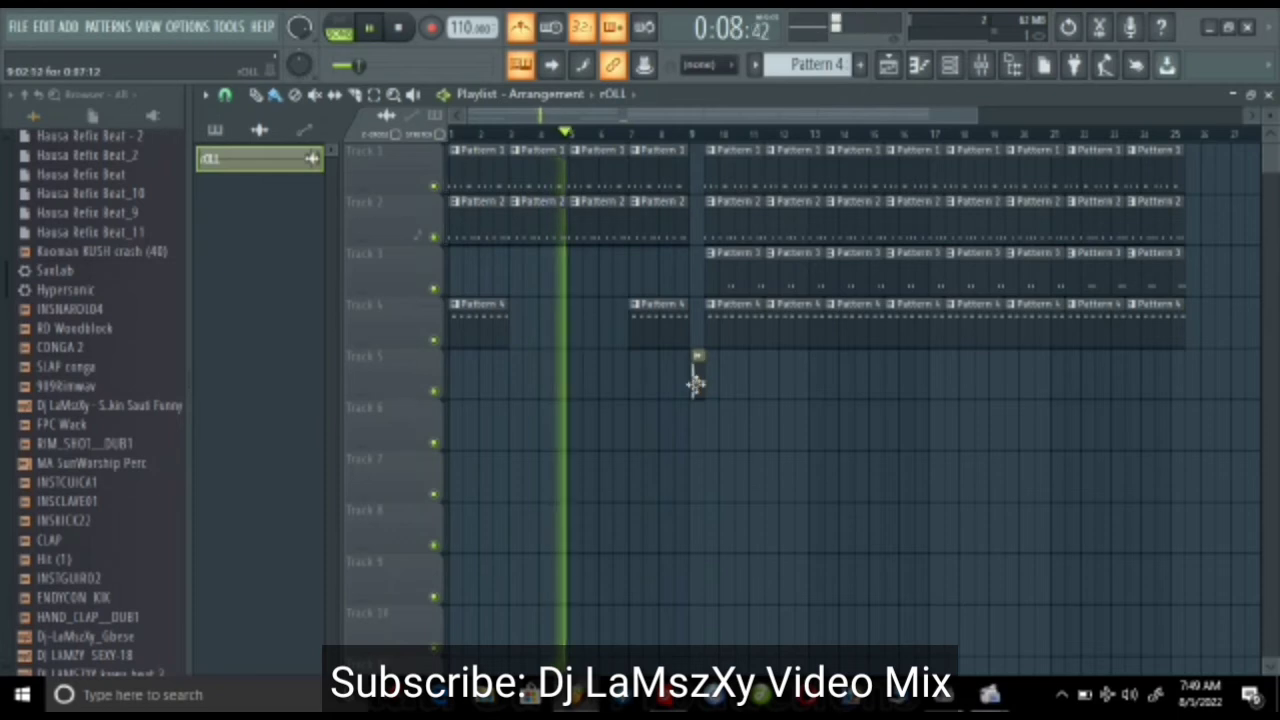
{"action": "left_click_drag", "start_coordinate": [694, 374], "coordinate": [709, 383]}
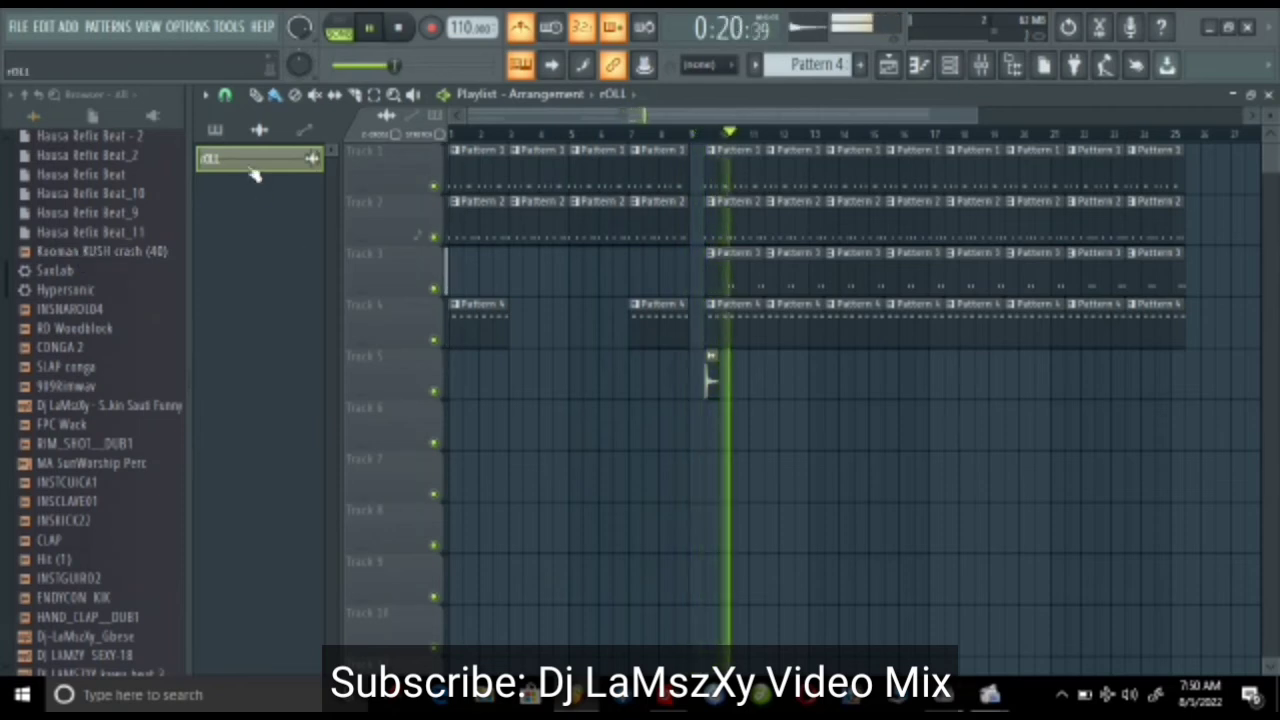
Step: In the second block, delete the first two Pattern 3 clips, the second and third Pattern 4 clips, and the third Pattern 2 clip
{"action": "right_click", "coordinate": [750, 283]}
{"action": "right_click", "coordinate": [790, 278]}
{"action": "right_click", "coordinate": [806, 323]}
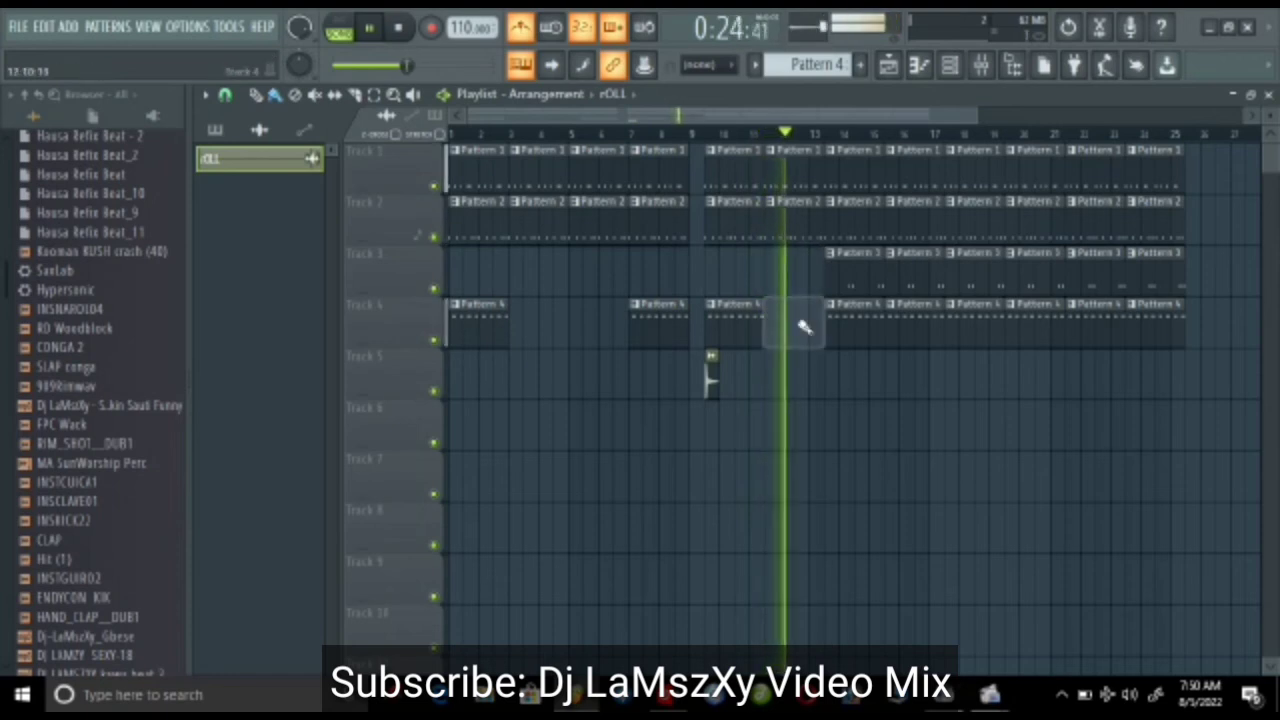
{"action": "right_click", "coordinate": [857, 325]}
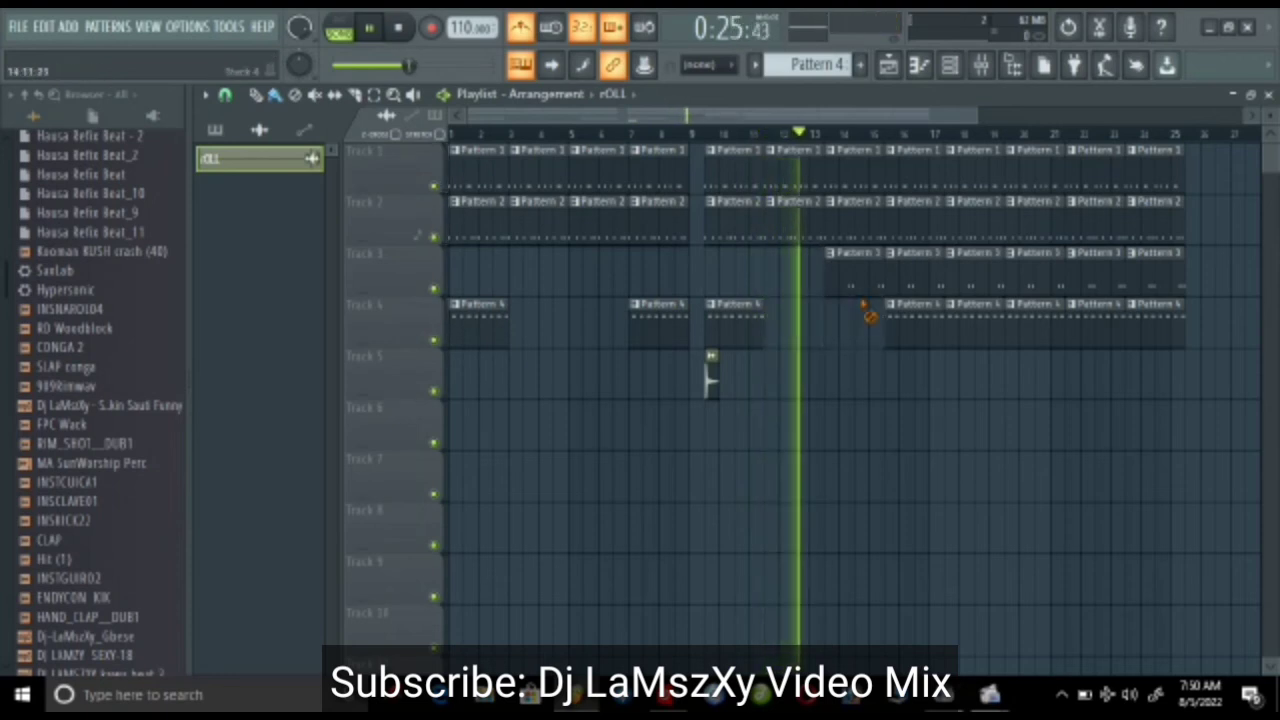
{"action": "right_click", "coordinate": [874, 220]}
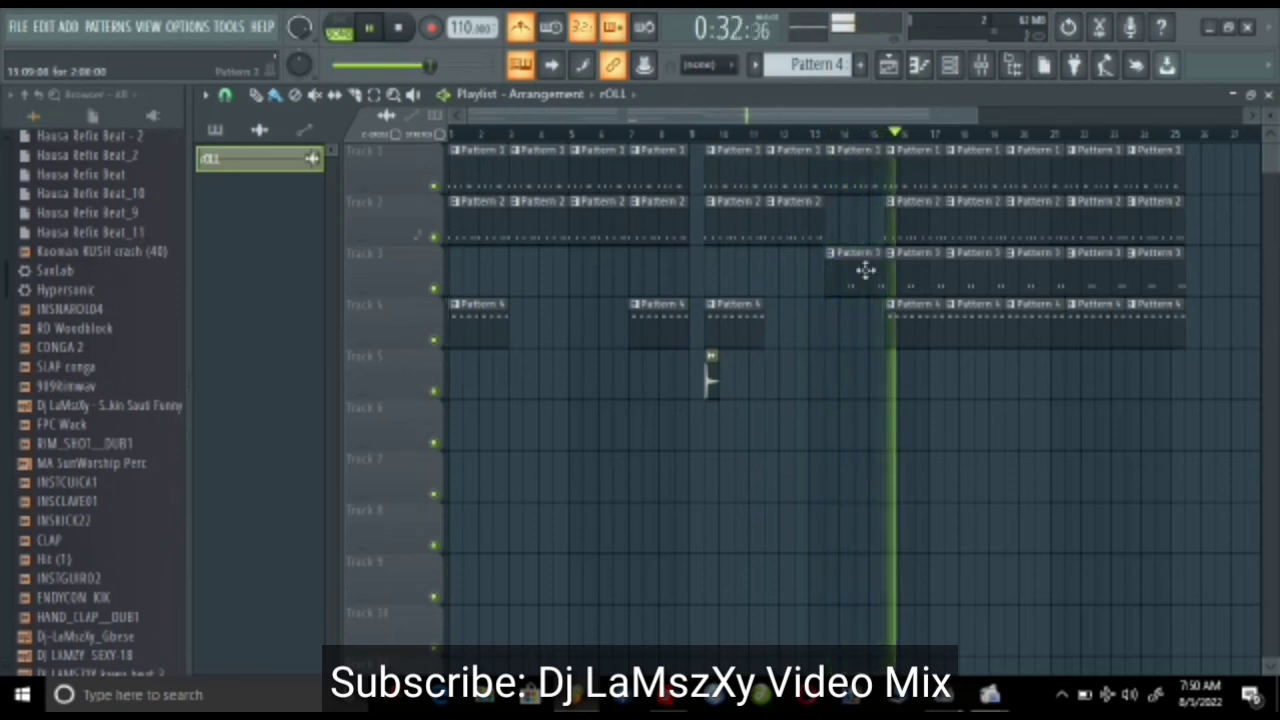
Step: Between about bars 15 and 21, delete the Pattern 3 and 4 clips plus the Pattern 2 clip near bar 18, and stop playback
{"action": "right_click", "coordinate": [929, 338]}
{"action": "right_click", "coordinate": [971, 322]}
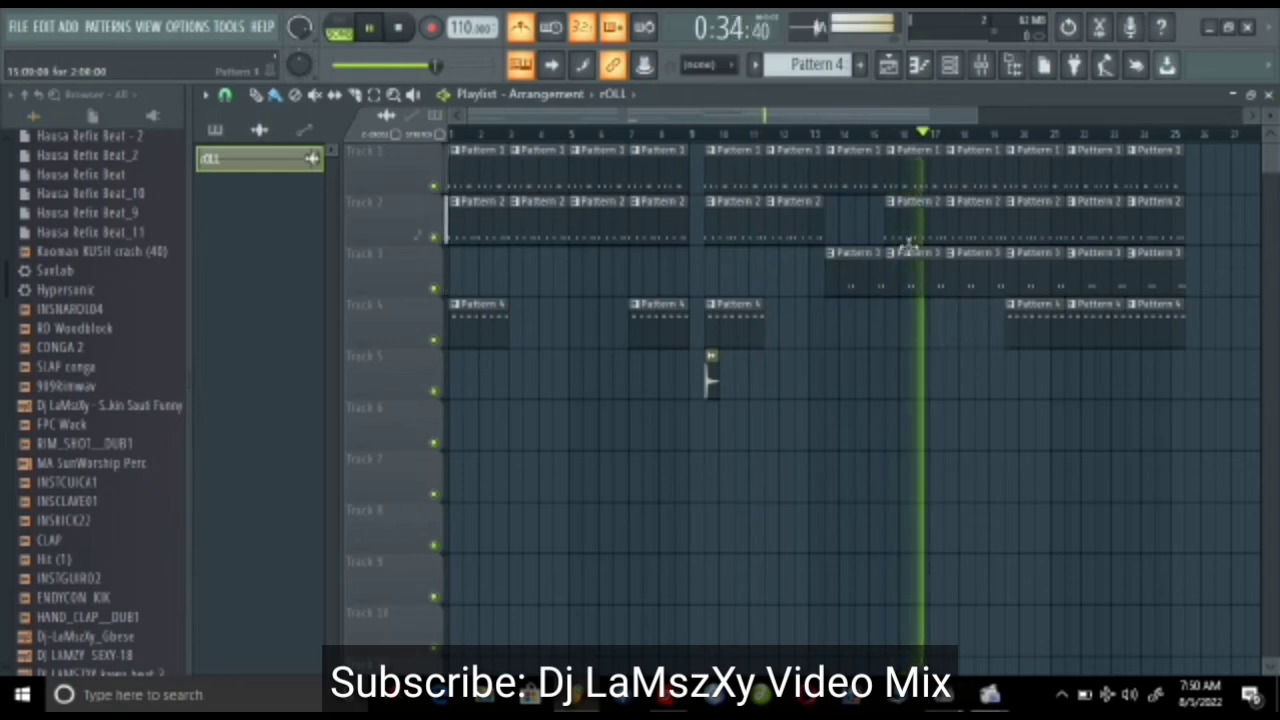
{"action": "right_click", "coordinate": [925, 275]}
{"action": "right_click", "coordinate": [985, 287]}
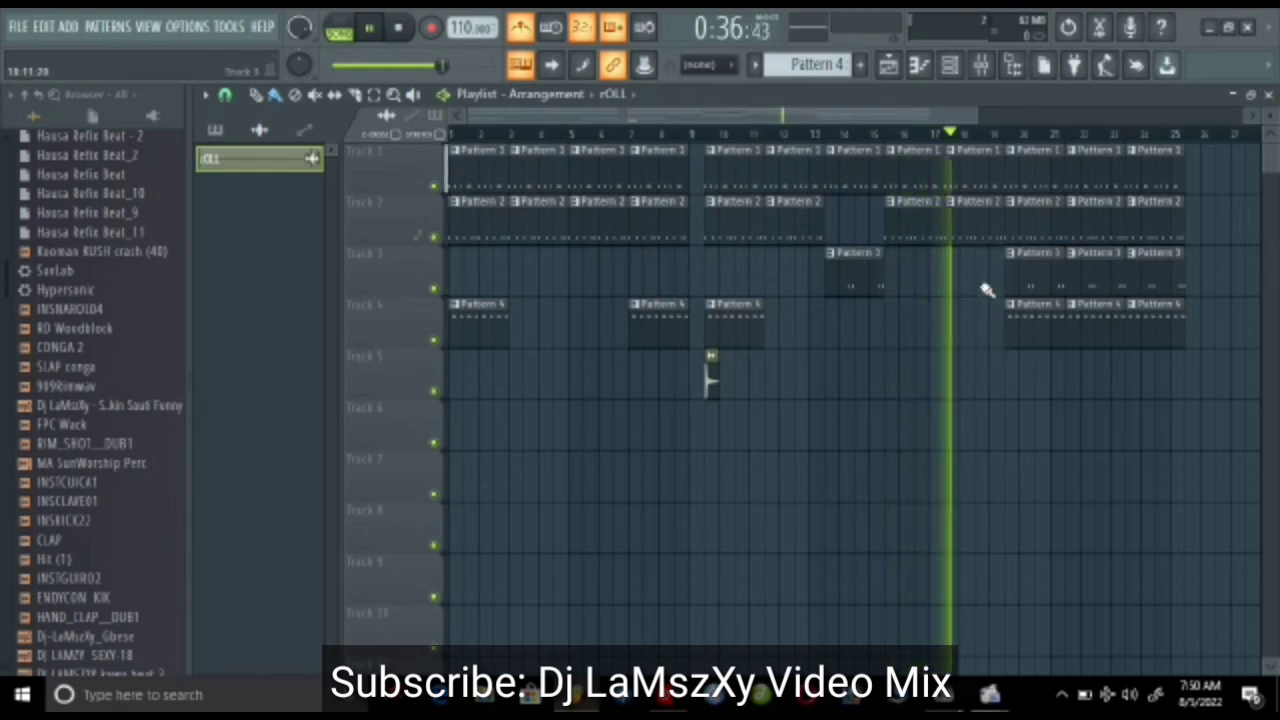
{"action": "right_click", "coordinate": [977, 229]}
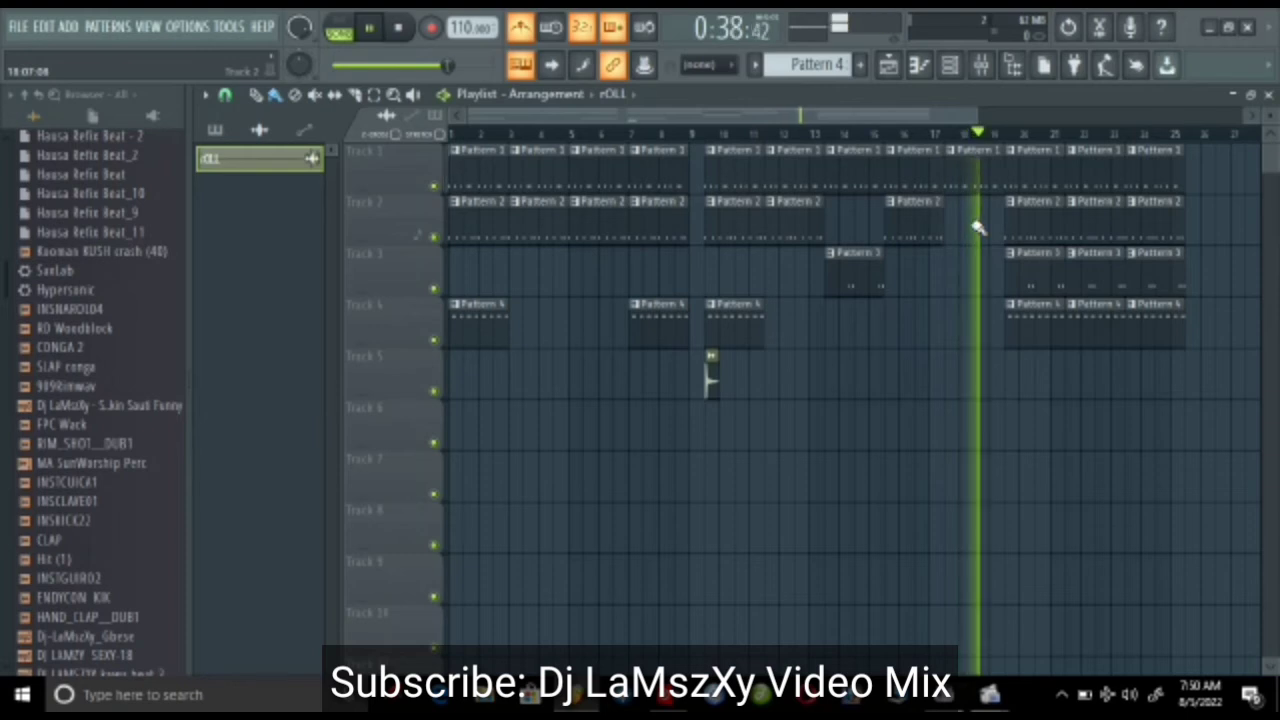
{"action": "right_click", "coordinate": [1032, 322]}
{"action": "right_click", "coordinate": [1031, 274]}
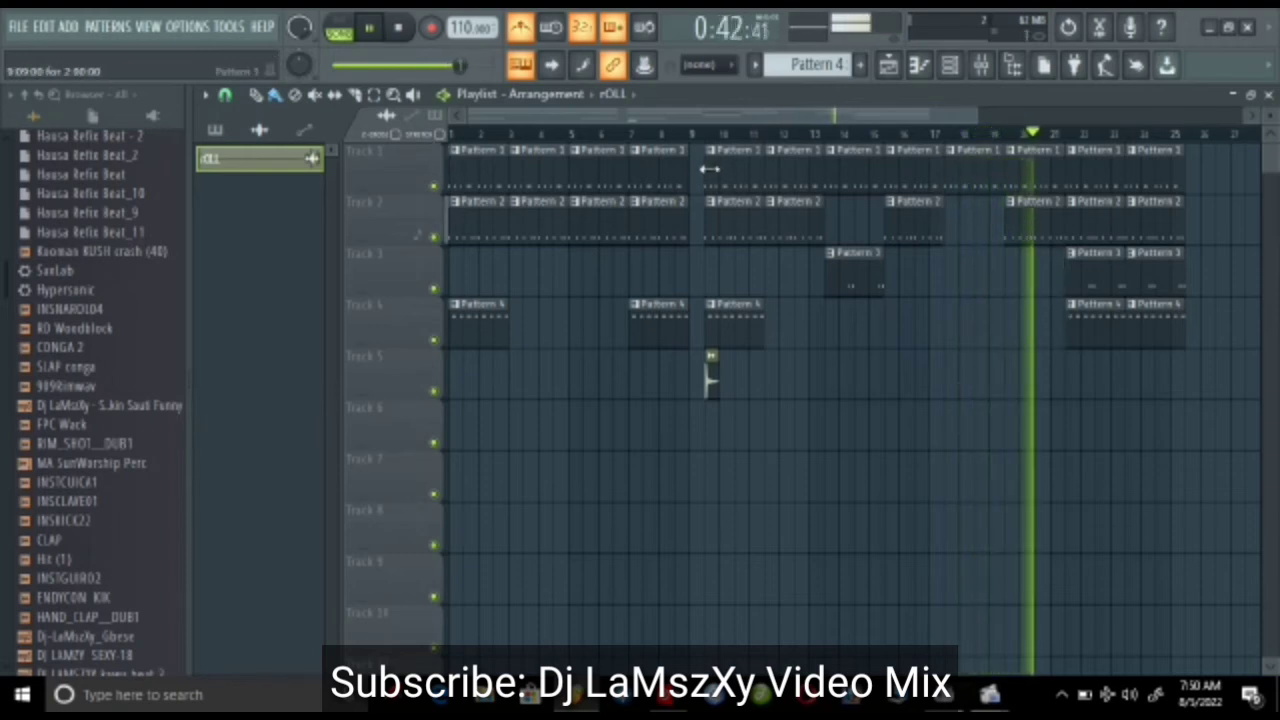
{"action": "key", "text": "space"}
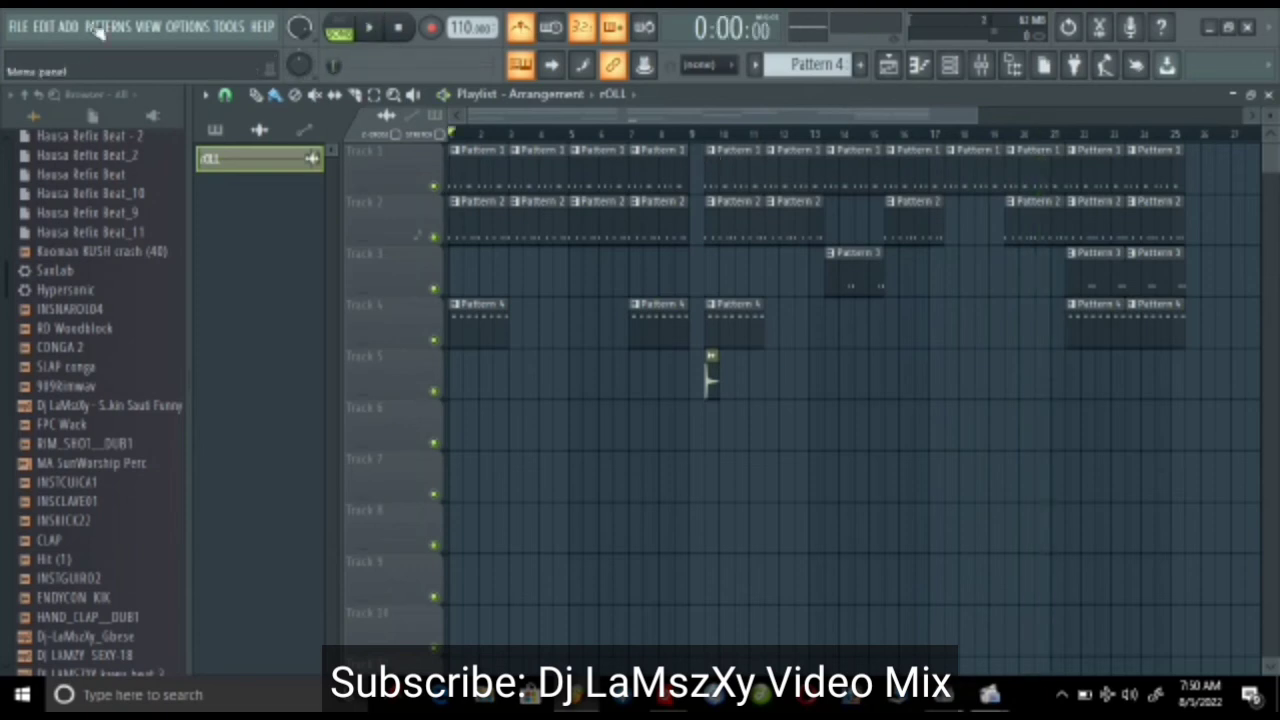
Step: Export the song to the Desktop as an MP3 file named "Beat wwwww"
{"action": "left_click", "coordinate": [15, 28]}
{"action": "mouse_move", "coordinate": [55, 196]}
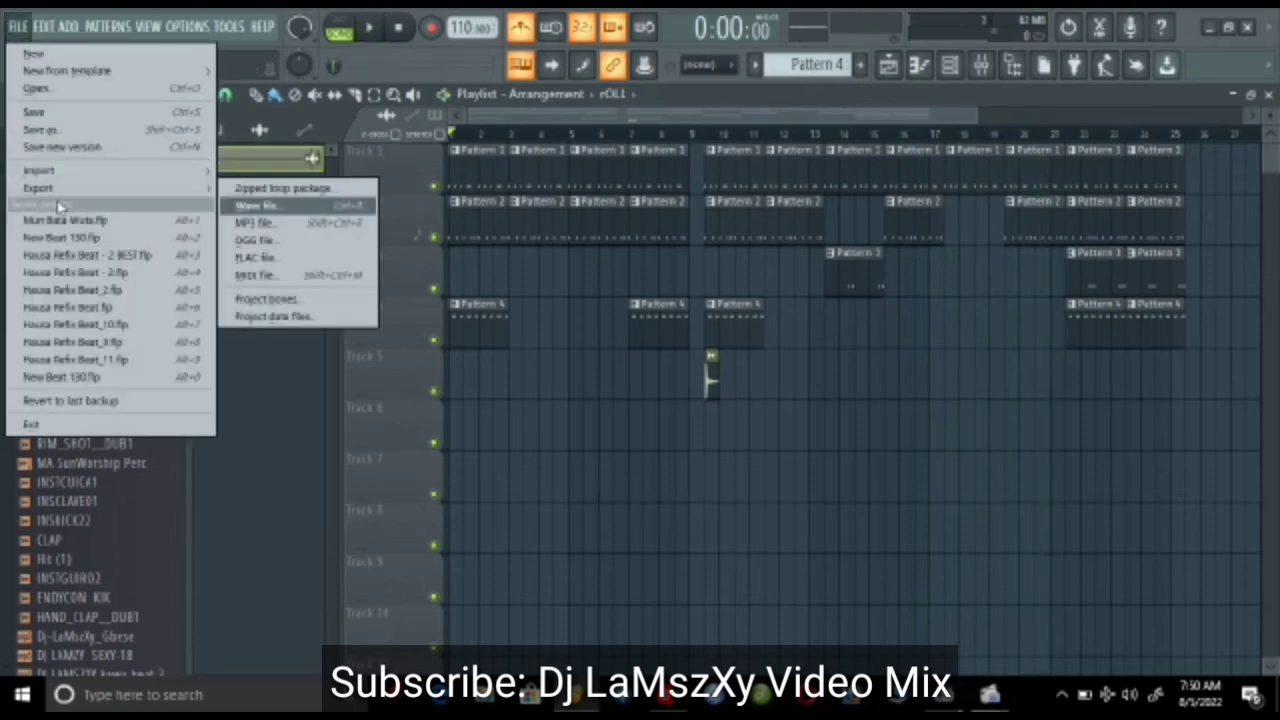
{"action": "left_click", "coordinate": [292, 223]}
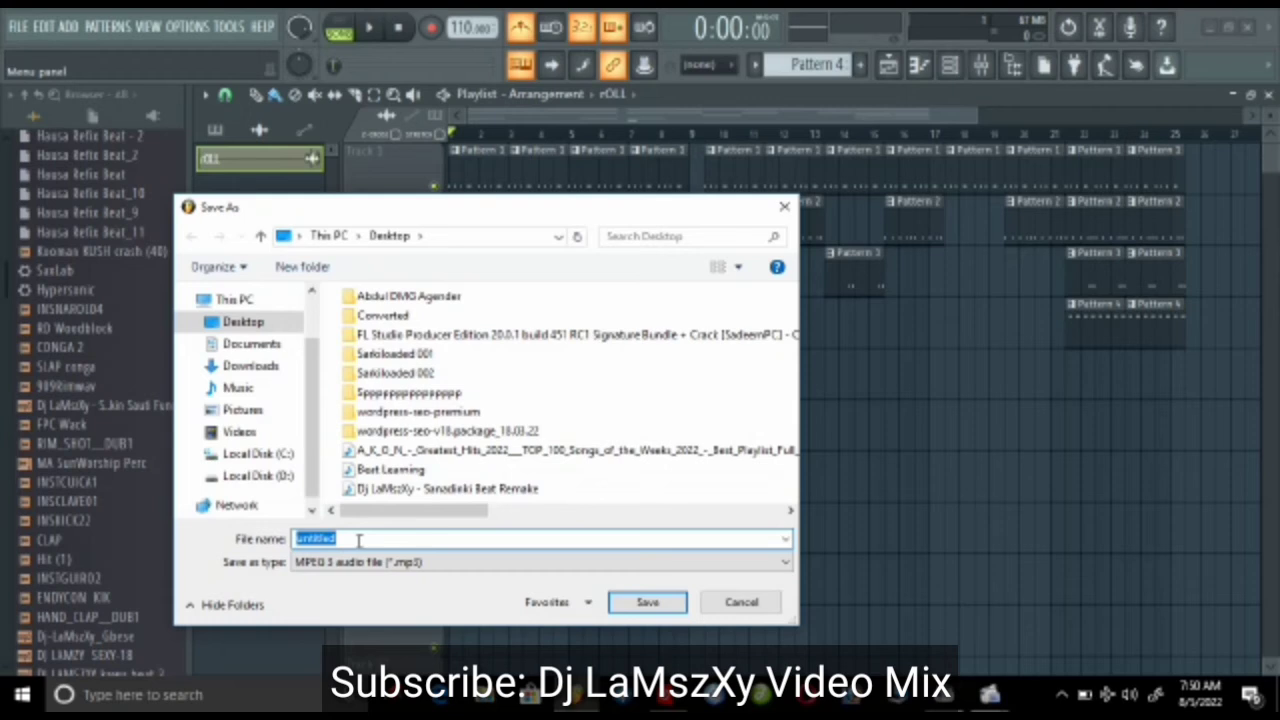
{"action": "type", "text": "Be"}
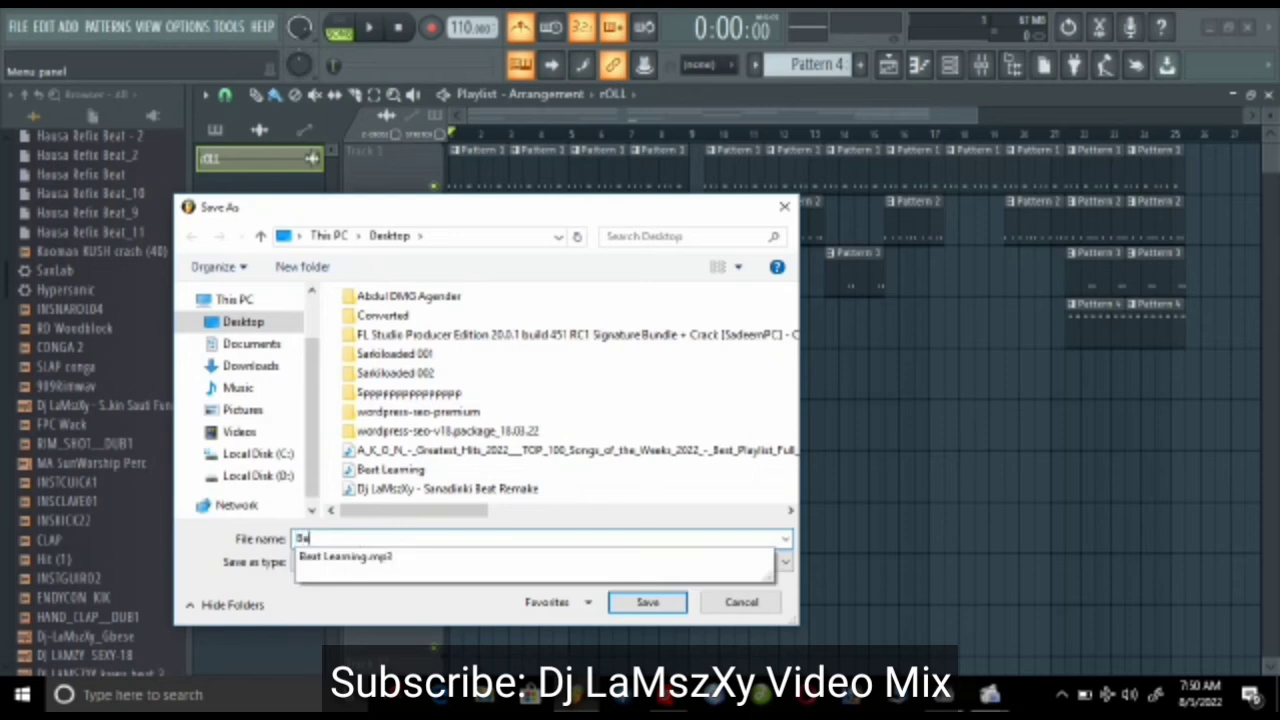
{"action": "type", "text": "at wwwww"}
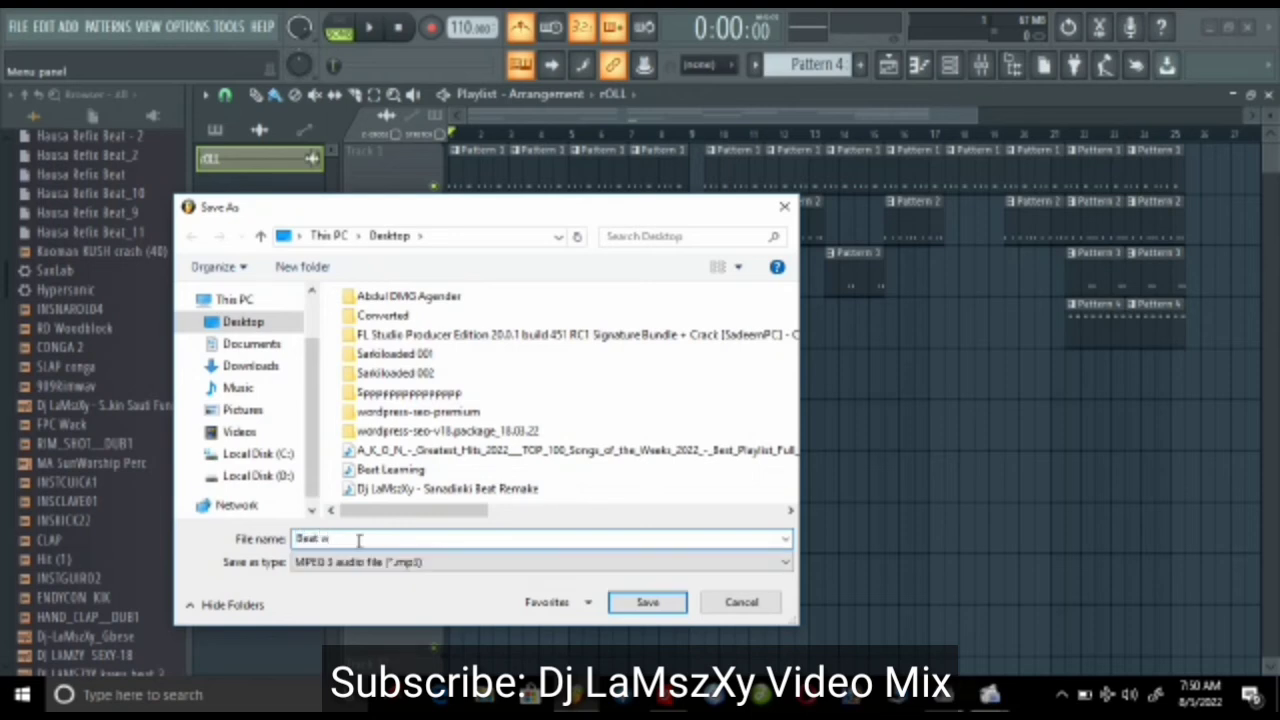
{"action": "left_click", "coordinate": [686, 605]}
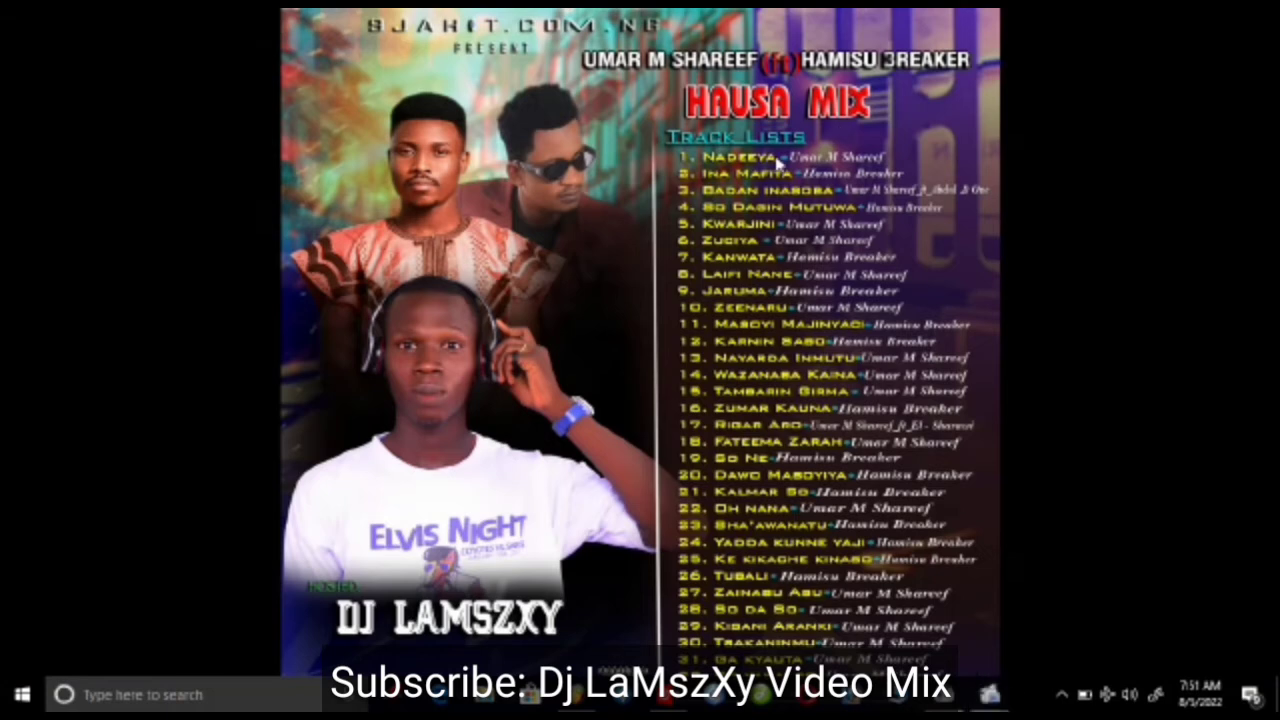
Step: Show the desktop icons and play the exported Beat wwwww file in Windows Media Player
{"action": "right_click", "coordinate": [778, 160]}
{"action": "mouse_move", "coordinate": [862, 176]}
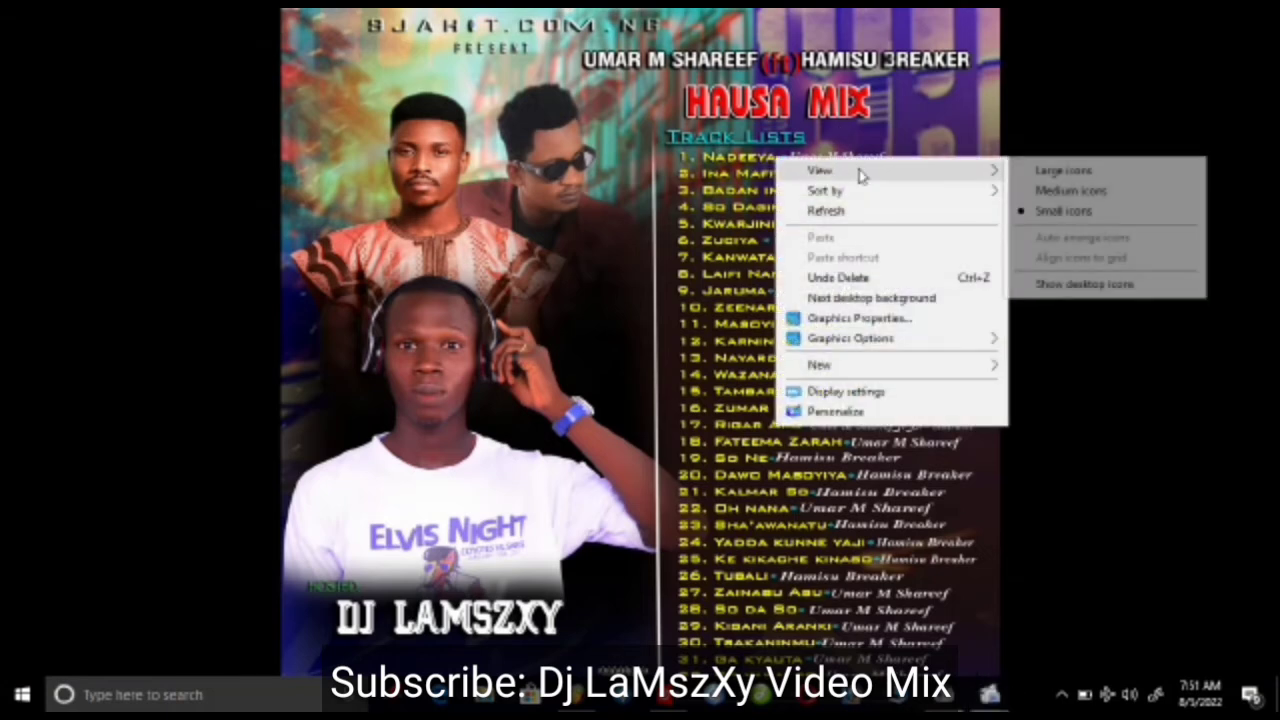
{"action": "left_click", "coordinate": [1083, 283]}
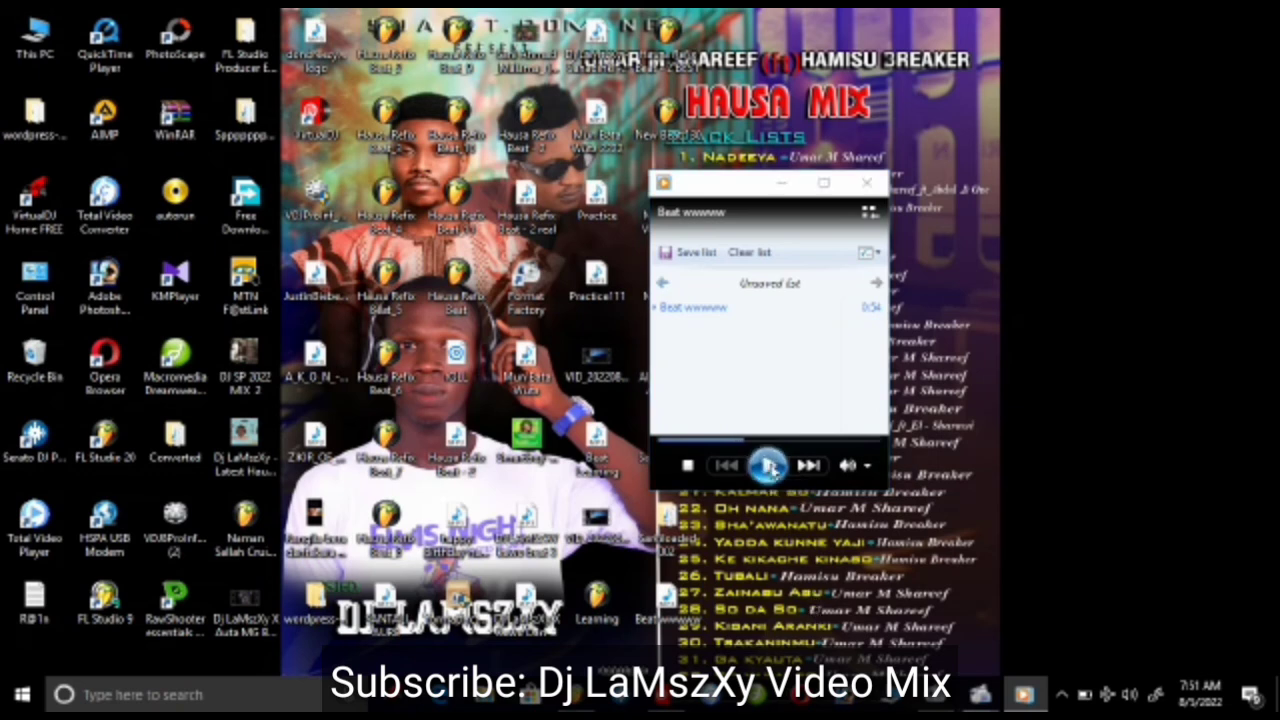
Step: Close the media player and switch to VirtualDJ to play Beat wwwww on Deck 1
{"action": "left_click", "coordinate": [866, 186]}
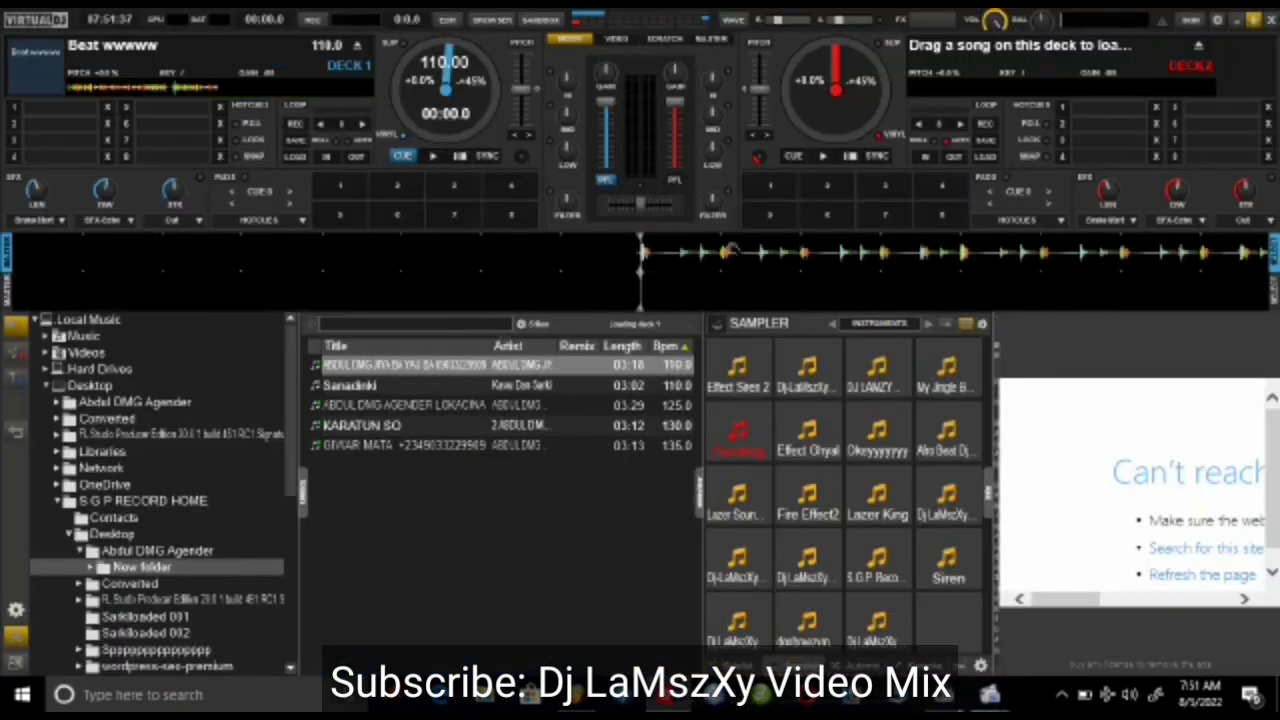
{"action": "key", "text": "space"}
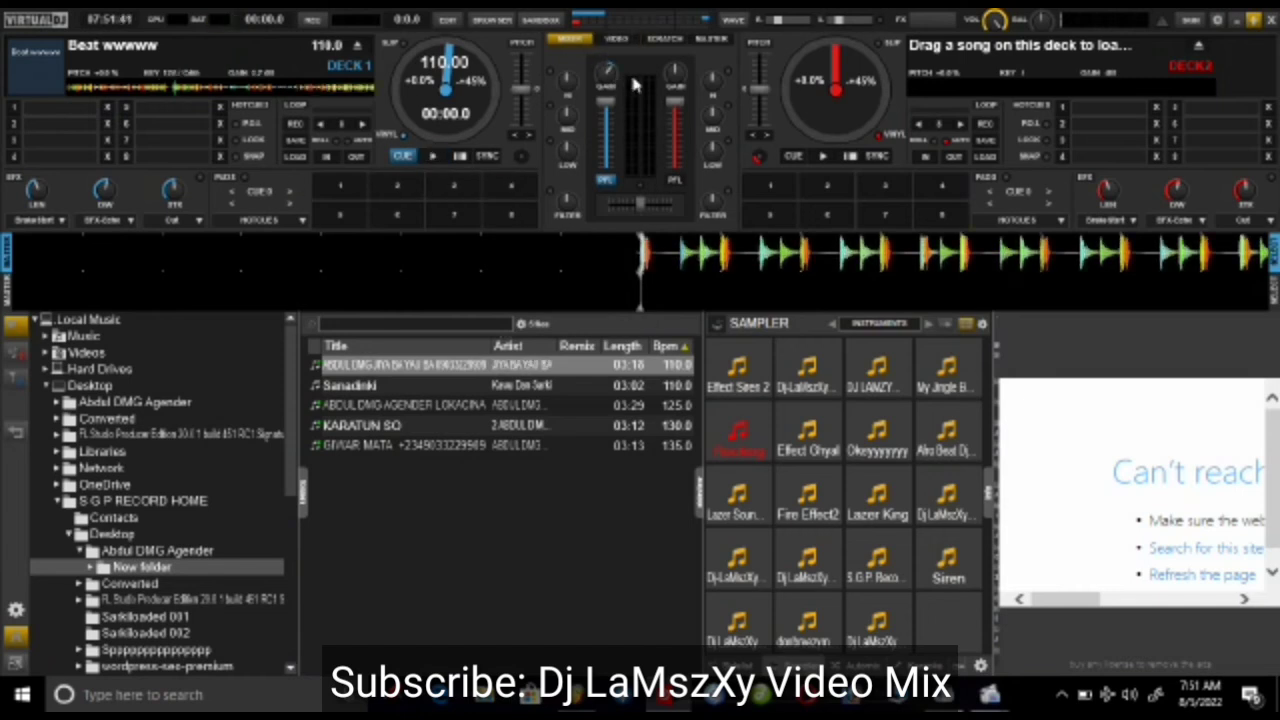
Step: Set hot cue 1 and a loop at the start of Beat wwwww on Deck 1 and play it
{"action": "key", "text": "1"}
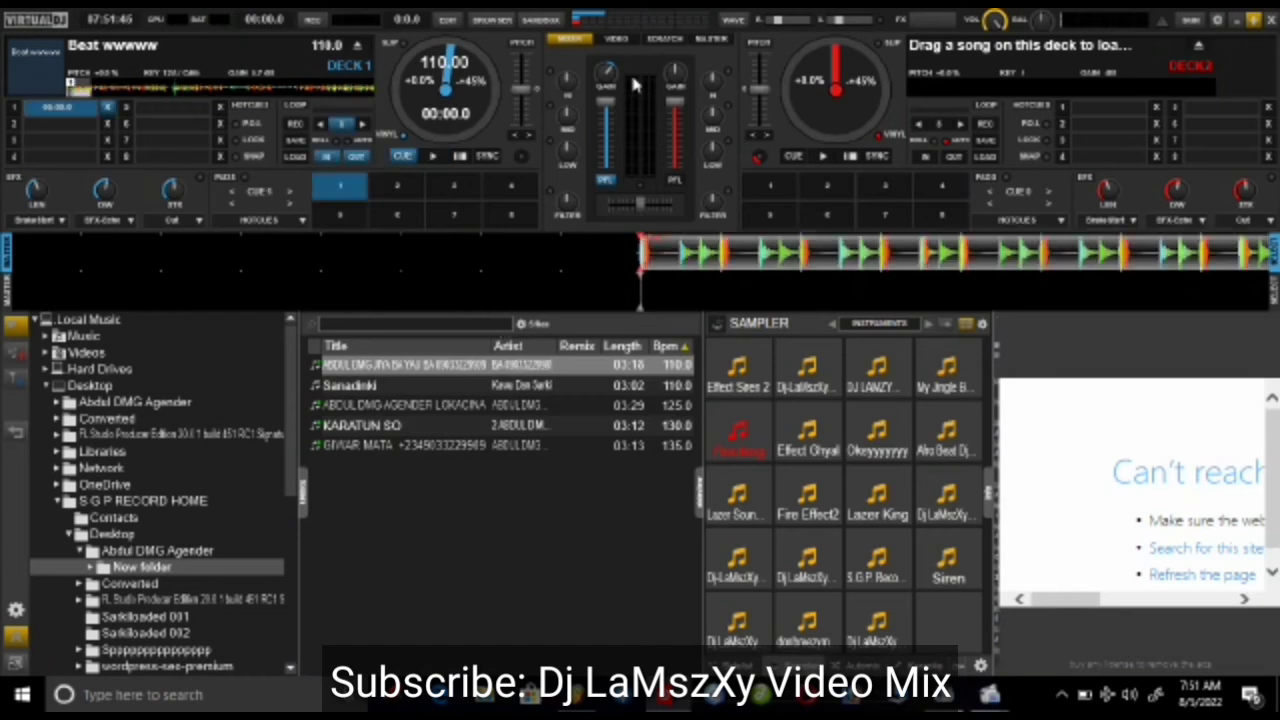
{"action": "key", "text": "space"}
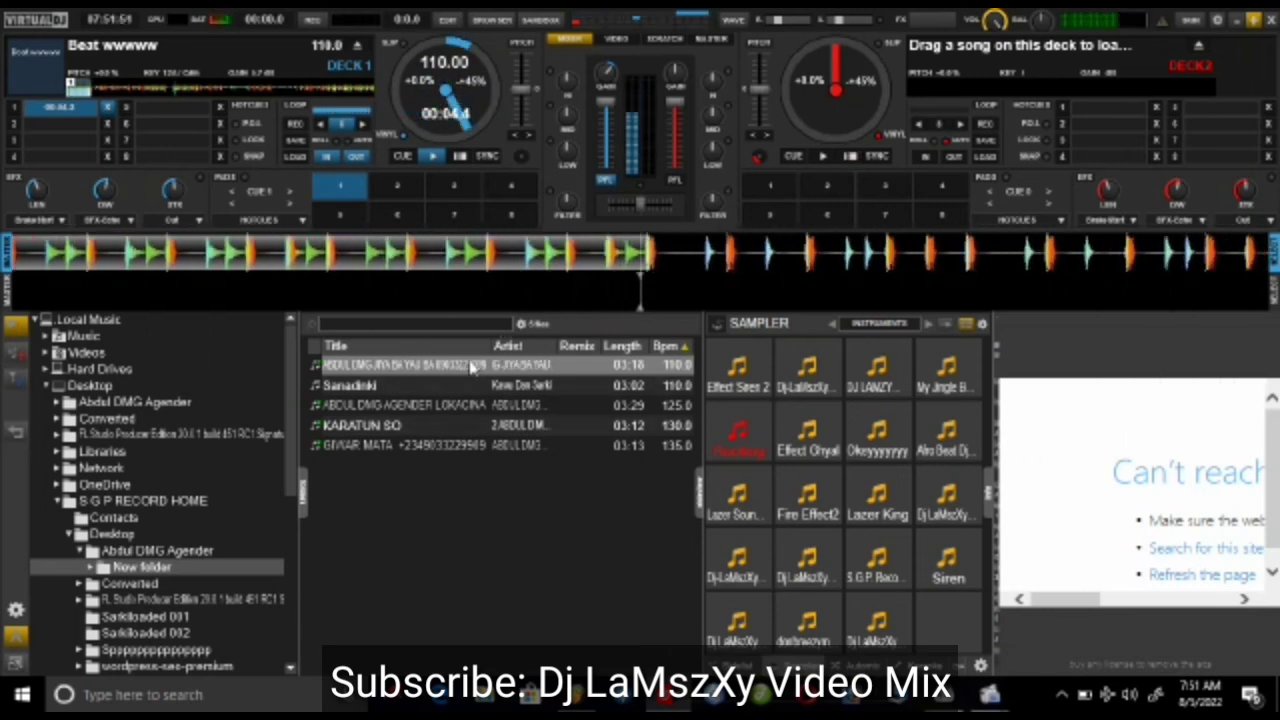
{"action": "key", "text": "1"}
Step: Load the 110 BPM track "JIYA BA YAU BA" on Deck 2 and play it looped over the beat, retriggering the cues to align both decks
{"action": "left_click_drag", "start_coordinate": [560, 365], "coordinate": [857, 112]}
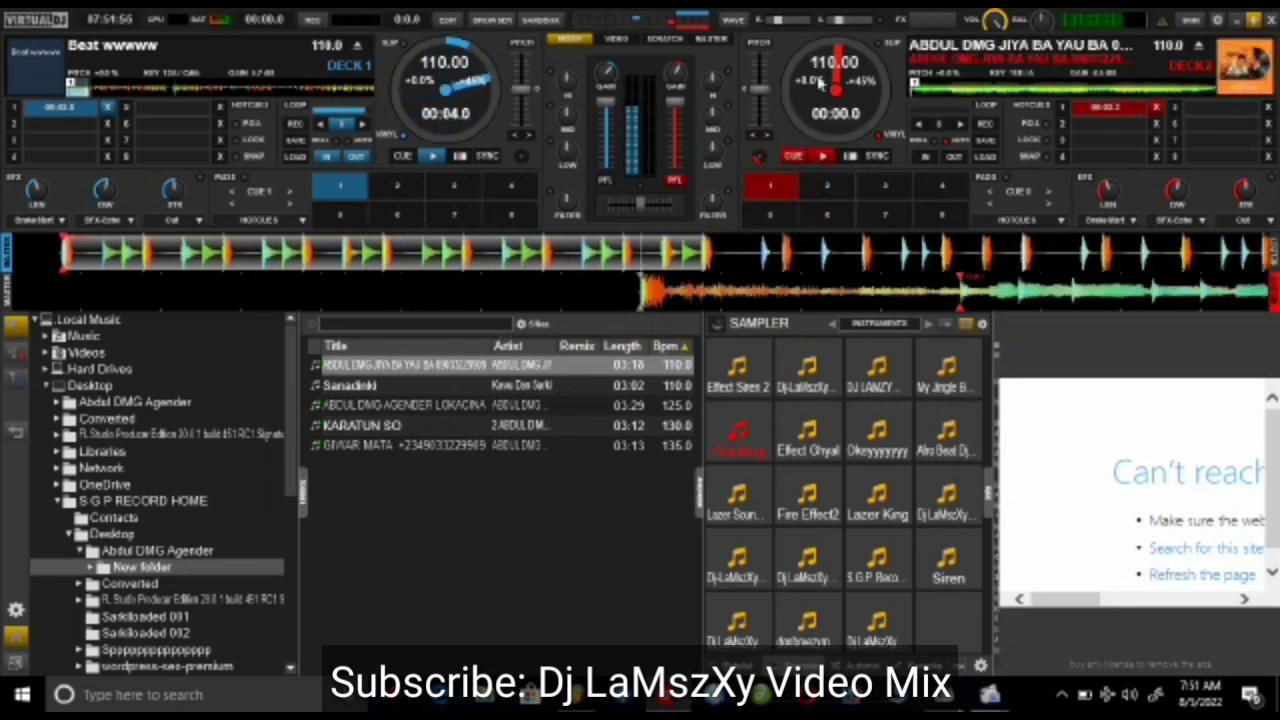
{"action": "key", "text": "1"}
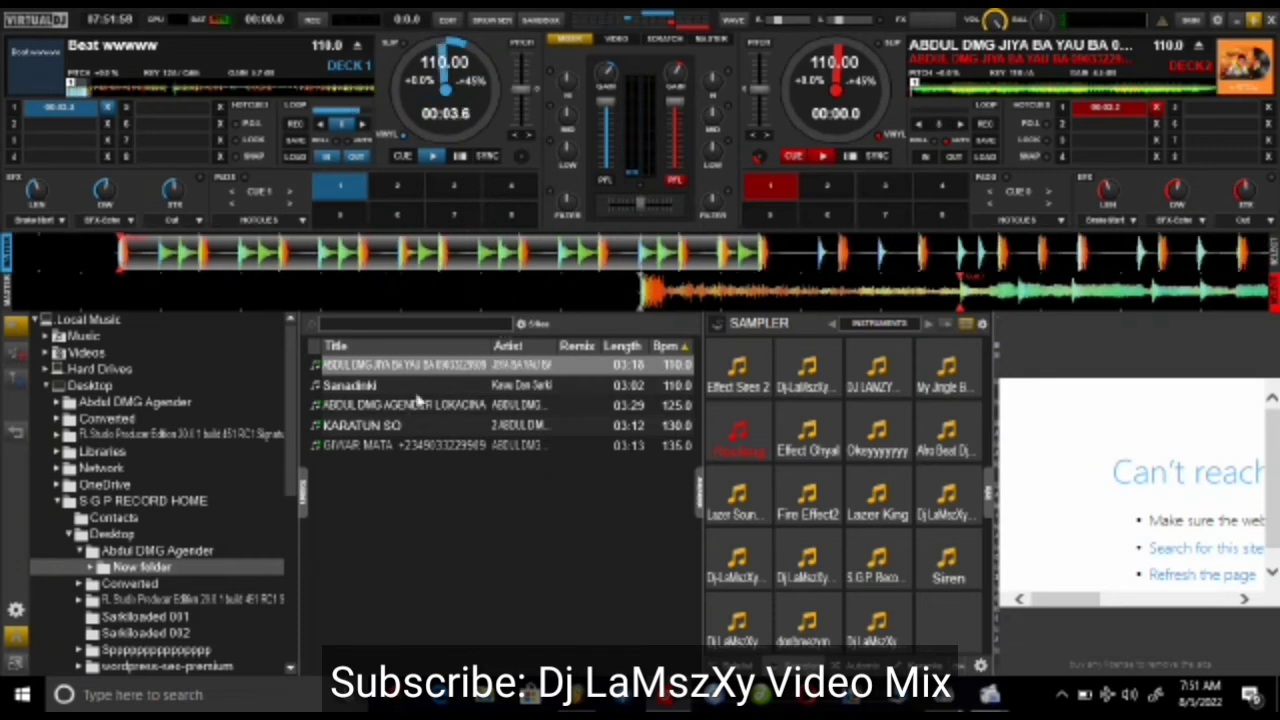
{"action": "key", "text": "1"}
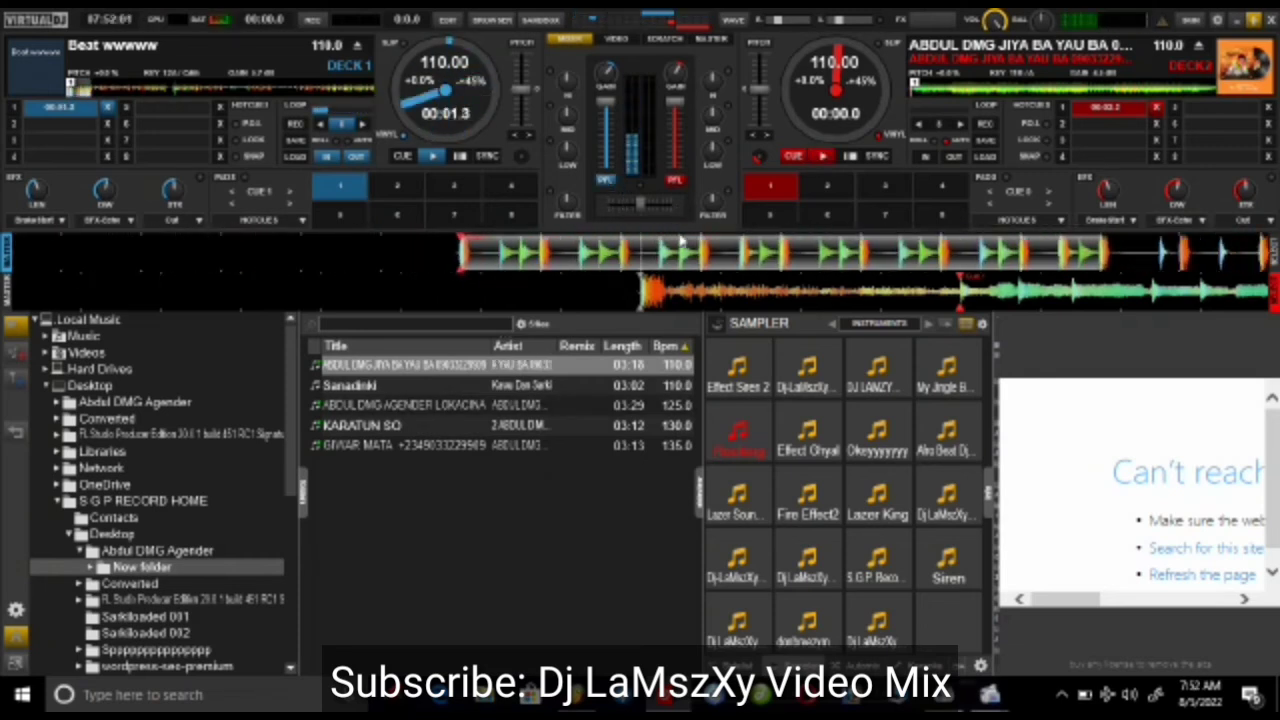
{"action": "key", "text": "space"}
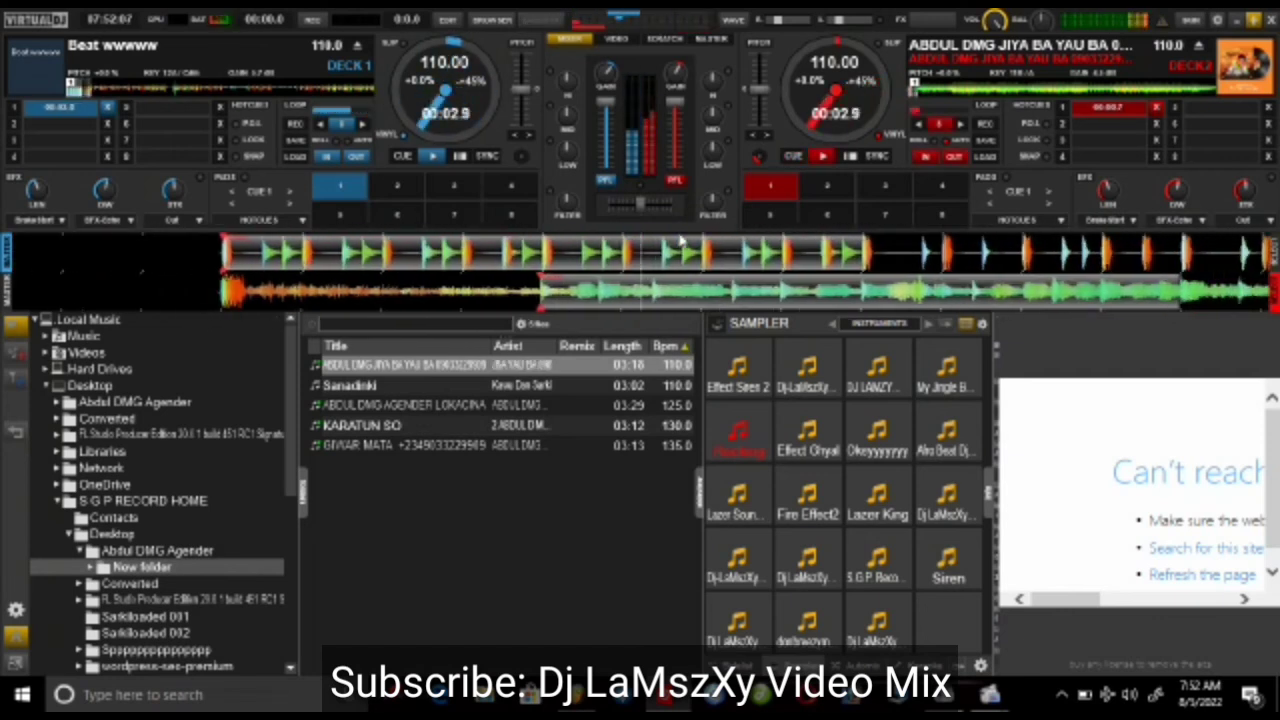
{"action": "key", "text": "1"}
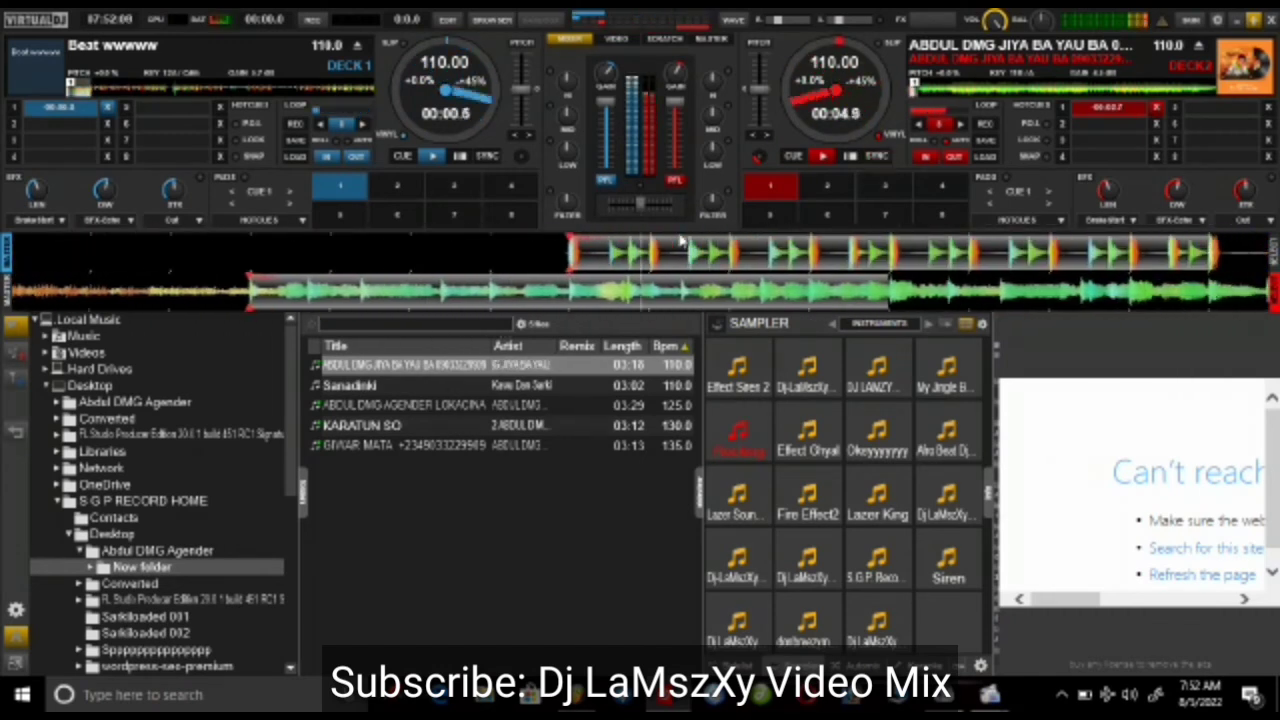
{"action": "key", "text": "2"}
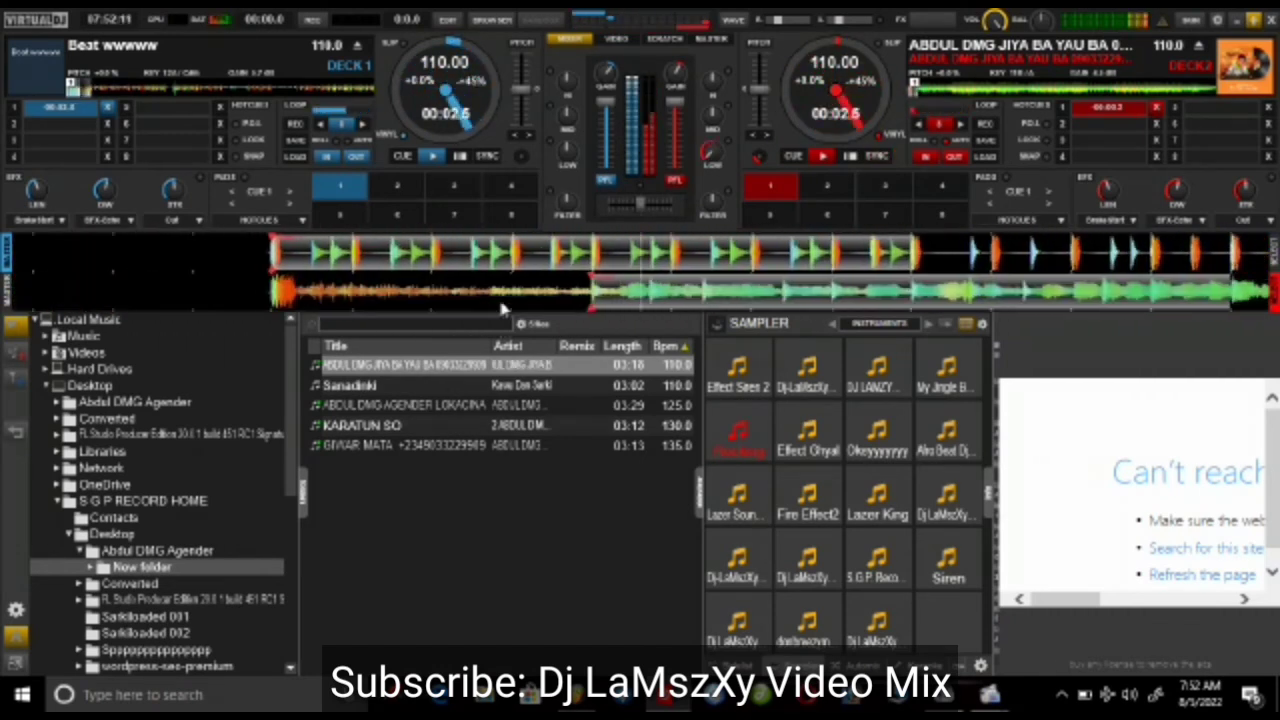